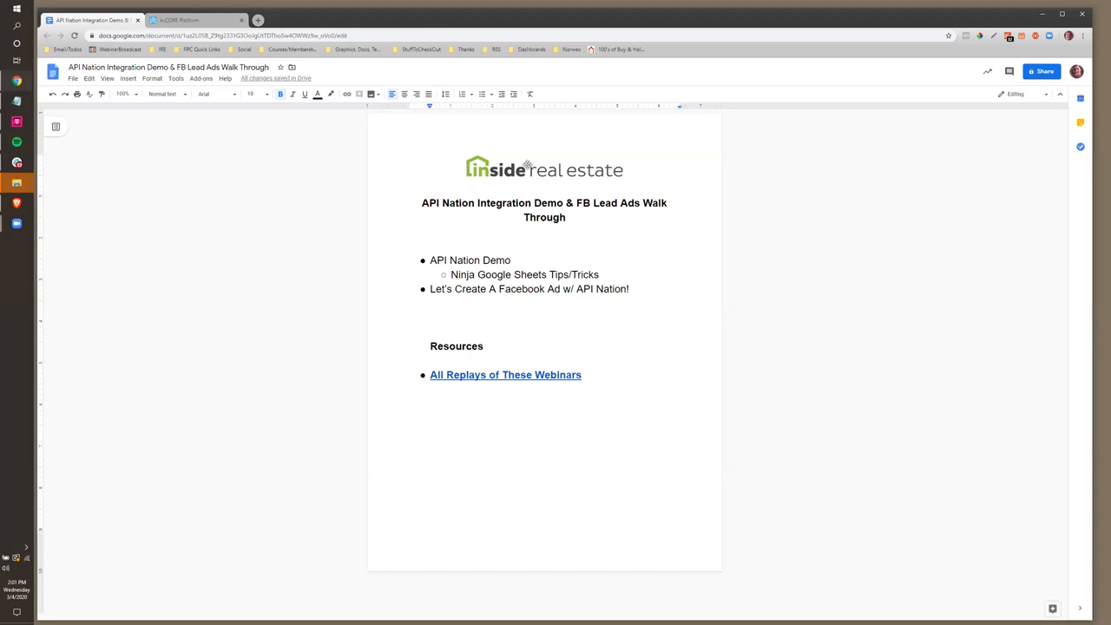
Switch from the webinar agenda to the kvCORE Platform dashboard showing today's calls and tasks
left_click(172, 20)
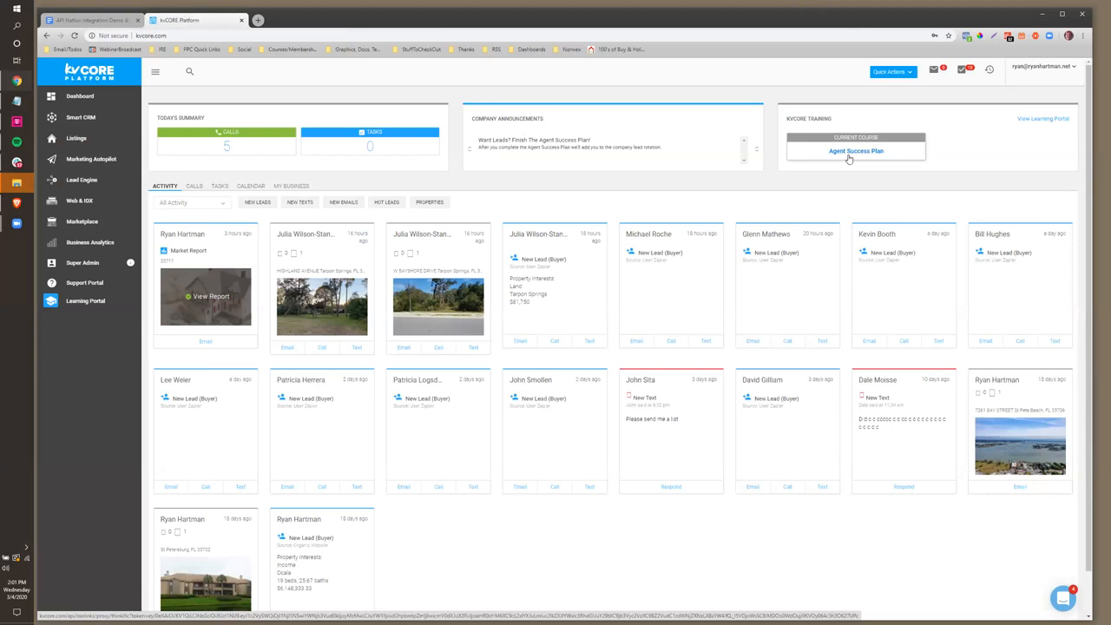
Return to the 'API Nation Integration Demo & FB Lead Ads Walk Through' agenda document
left_click(86, 19)
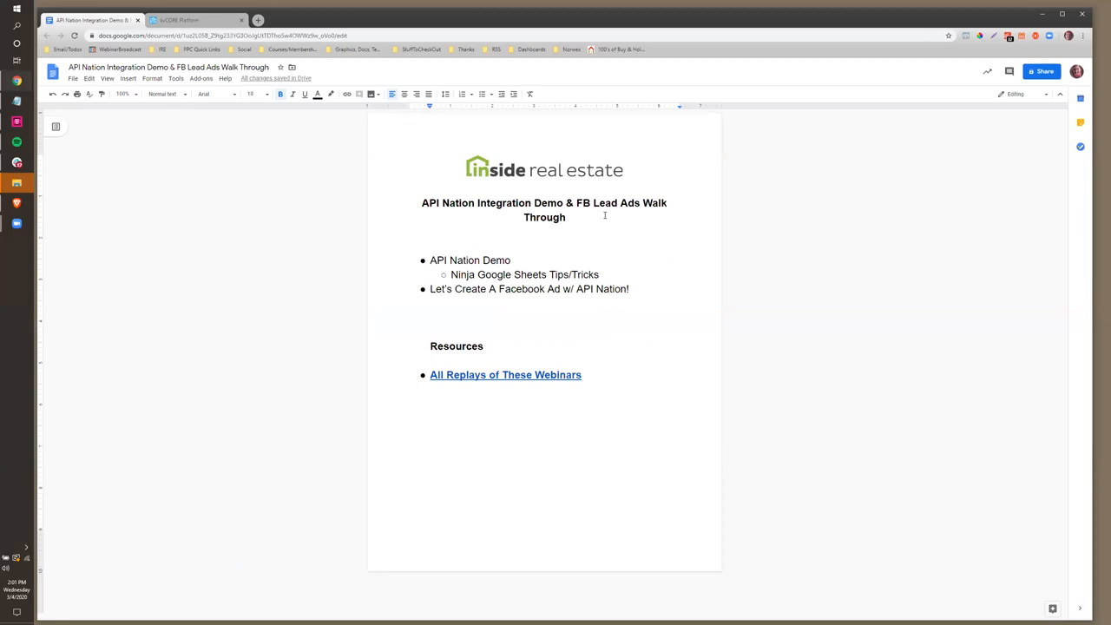
Go back to the kvCORE Platform tab from the Google Docs agenda
left_click(186, 20)
Open the kvCORE Marketplace, search 'api na', then clear the search to list all products
left_click(76, 223)
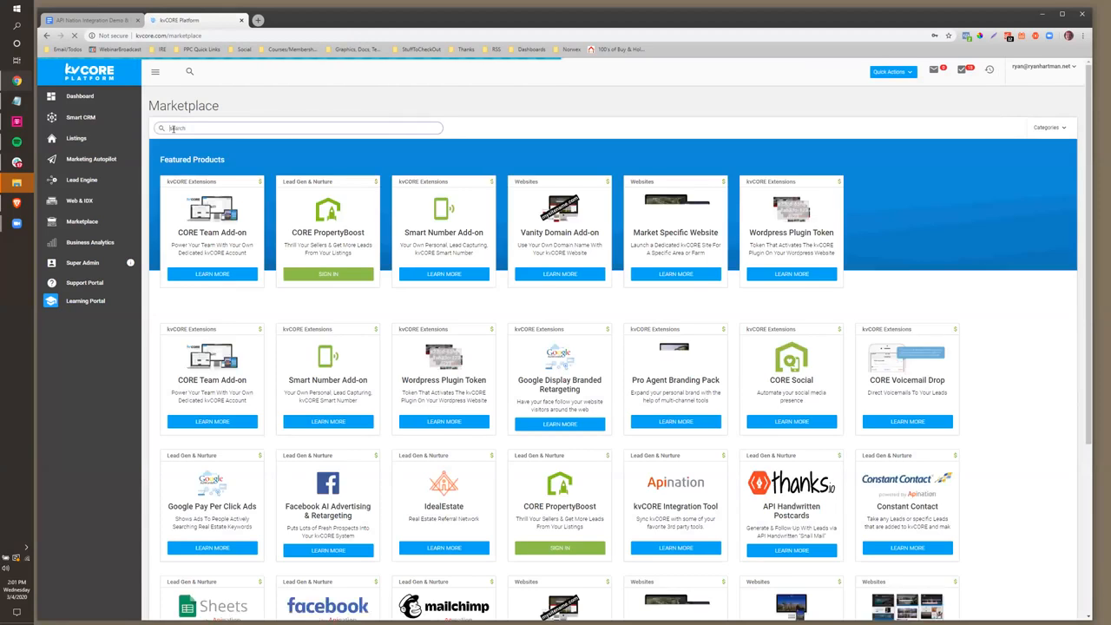
type("api")
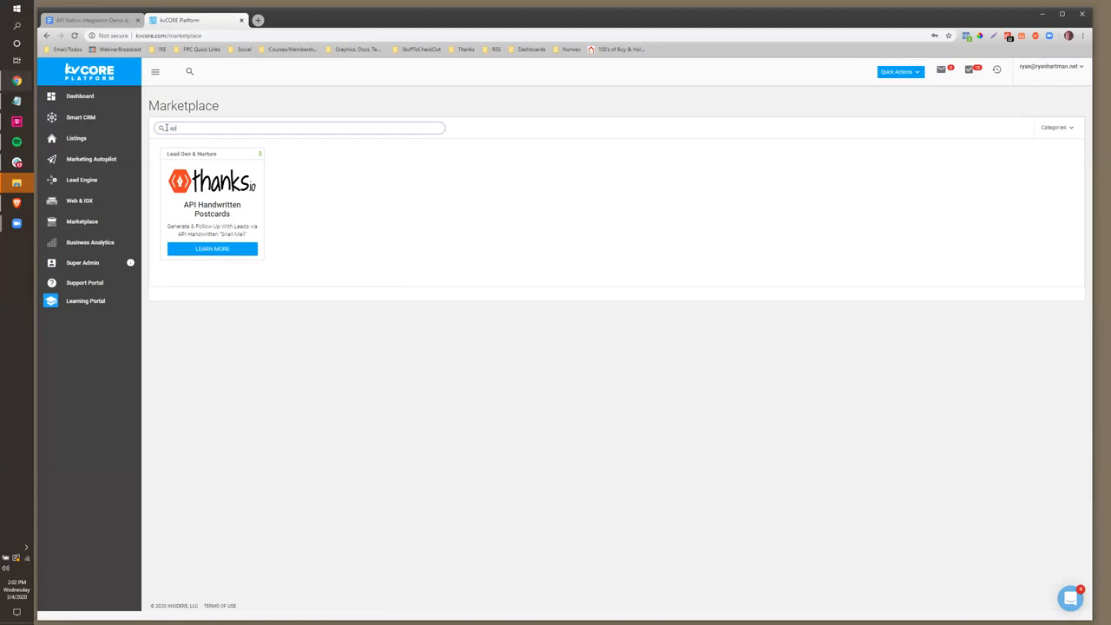
type(" na")
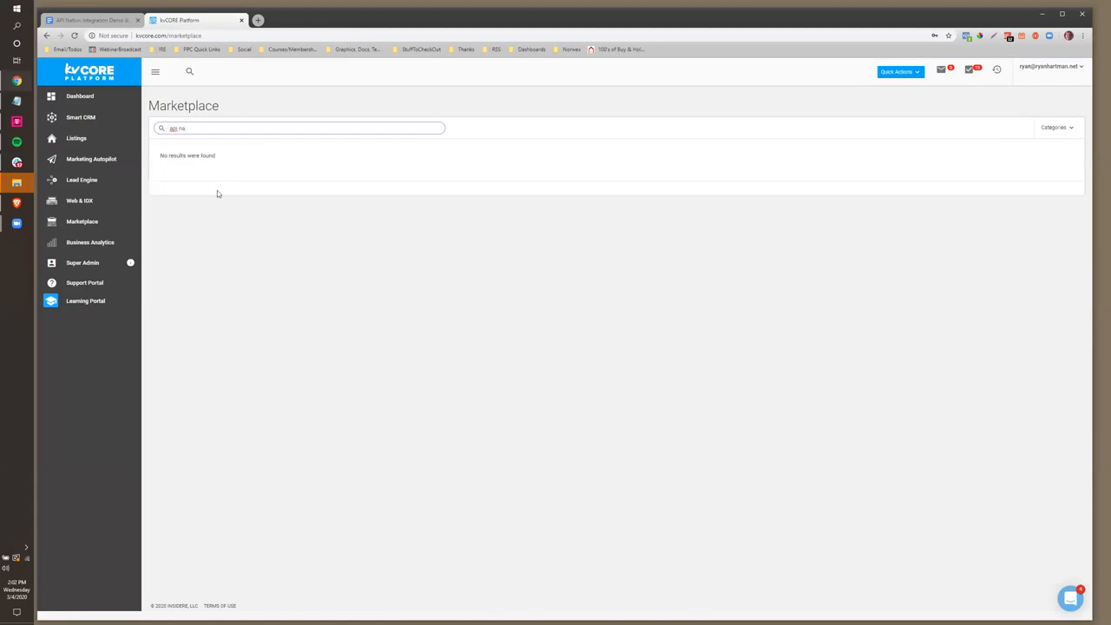
left_click_drag(199, 130, 155, 130)
type("n")
key("BackSpace")
key("BackSpace")
key("BackSpace")
key("BackSpace")
scroll(413, 246, "down", 5)
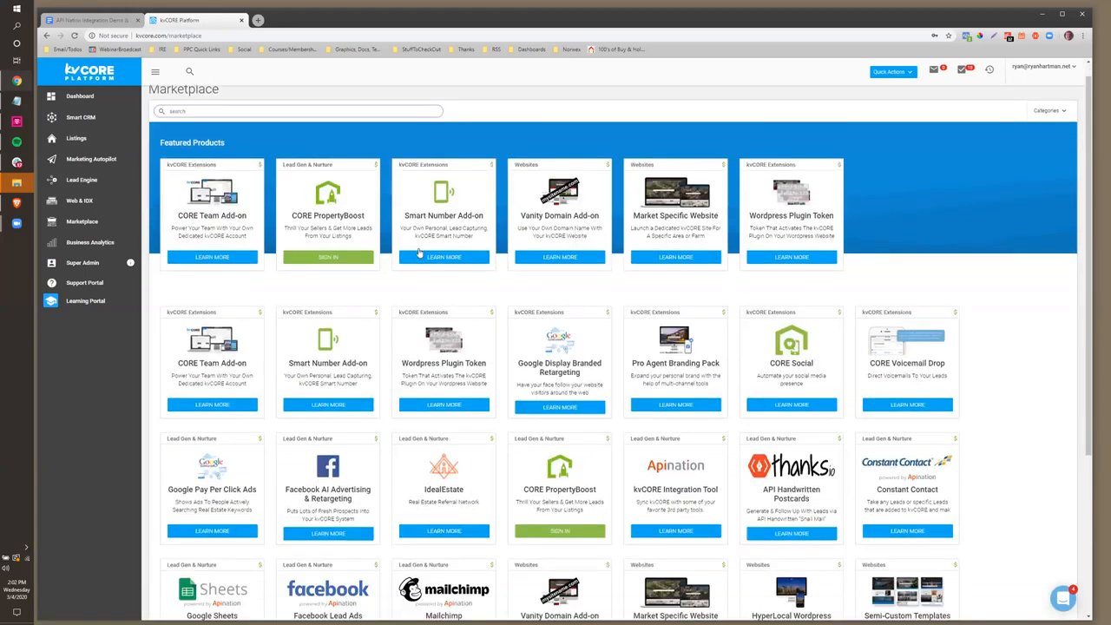
scroll(615, 218, "down", 1)
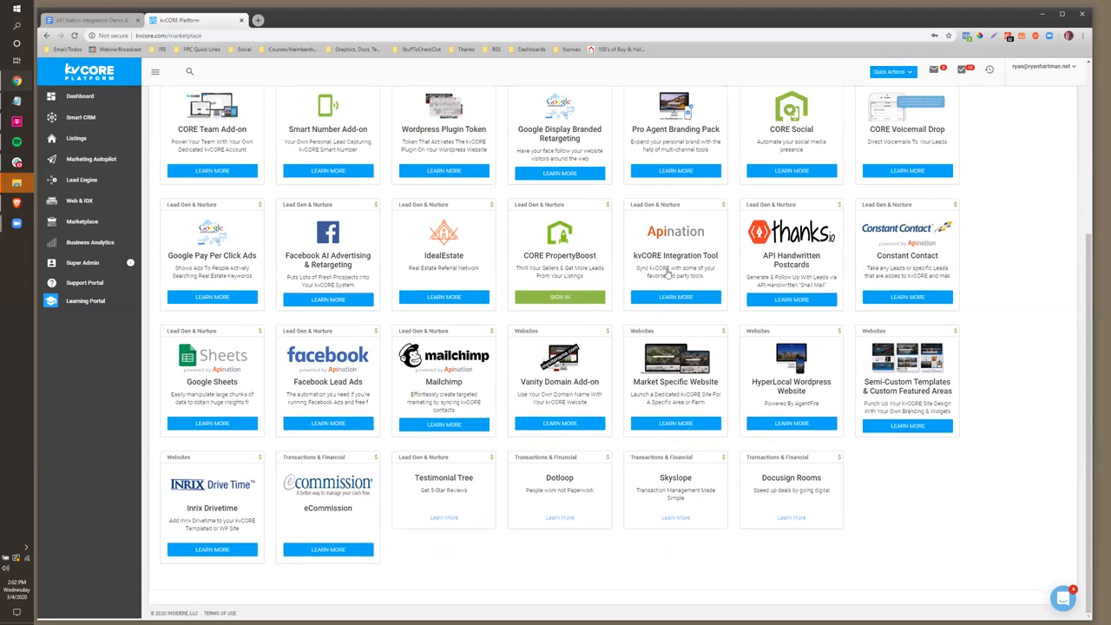
scroll(667, 274, "up", 1)
scroll(955, 287, "down", 1)
scroll(947, 285, "up", 1)
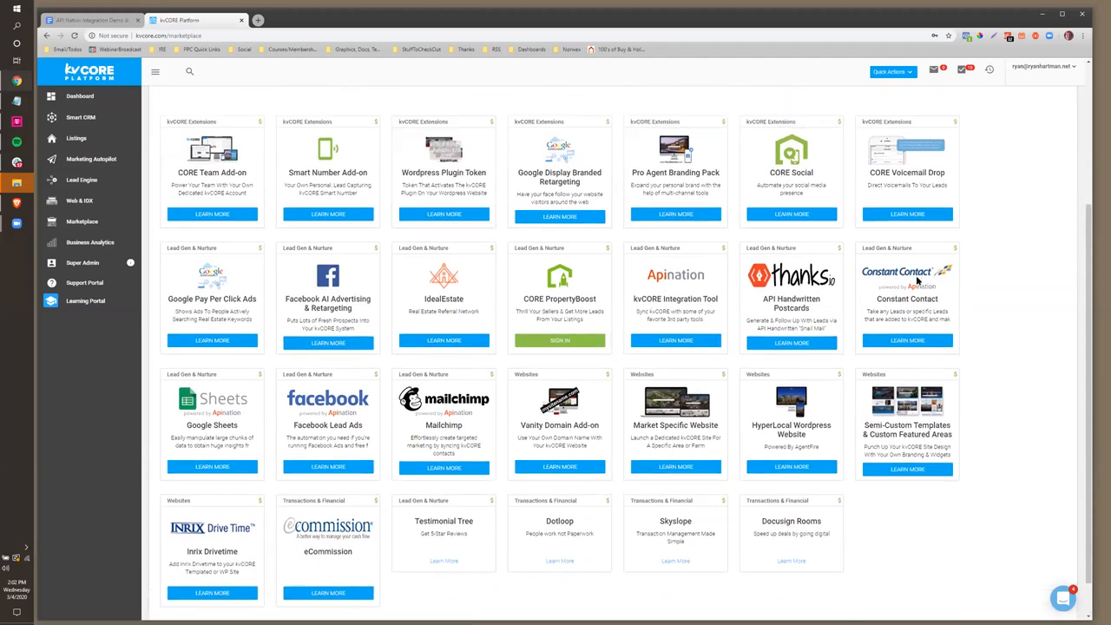
scroll(577, 333, "up", 2)
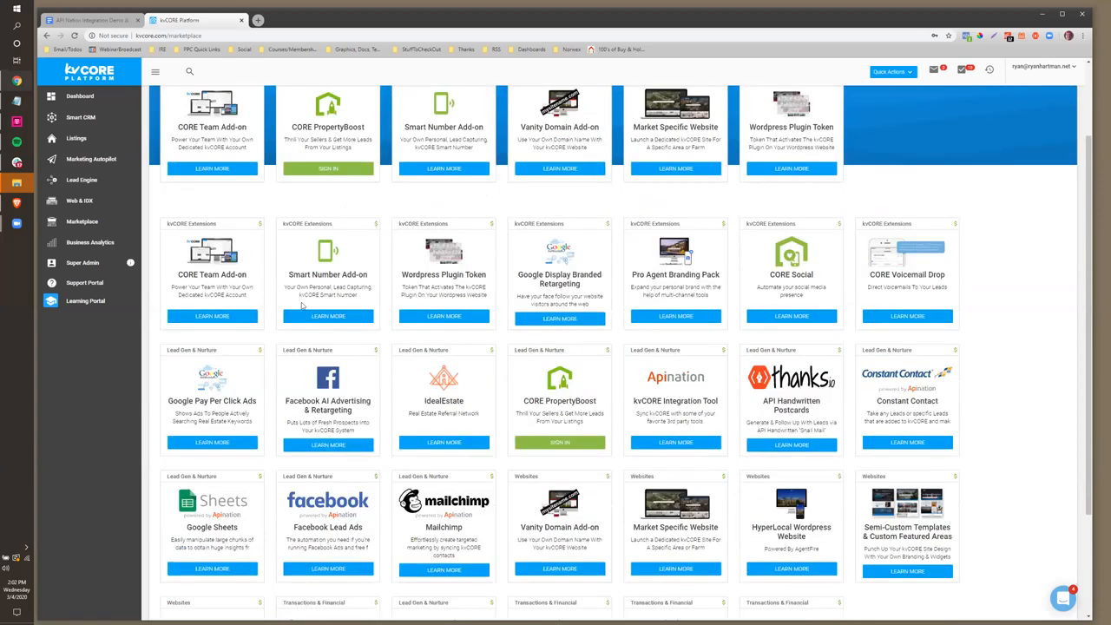
scroll(381, 272, "down", 3)
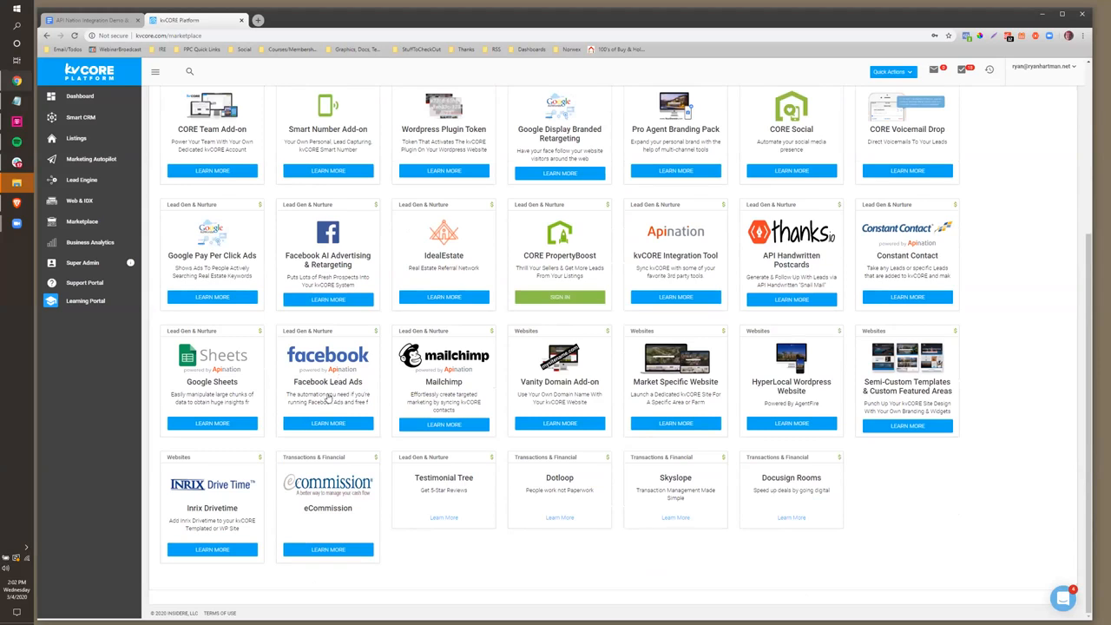
scroll(329, 397, "up", 5)
scroll(330, 397, "down", 3)
scroll(417, 382, "up", 4)
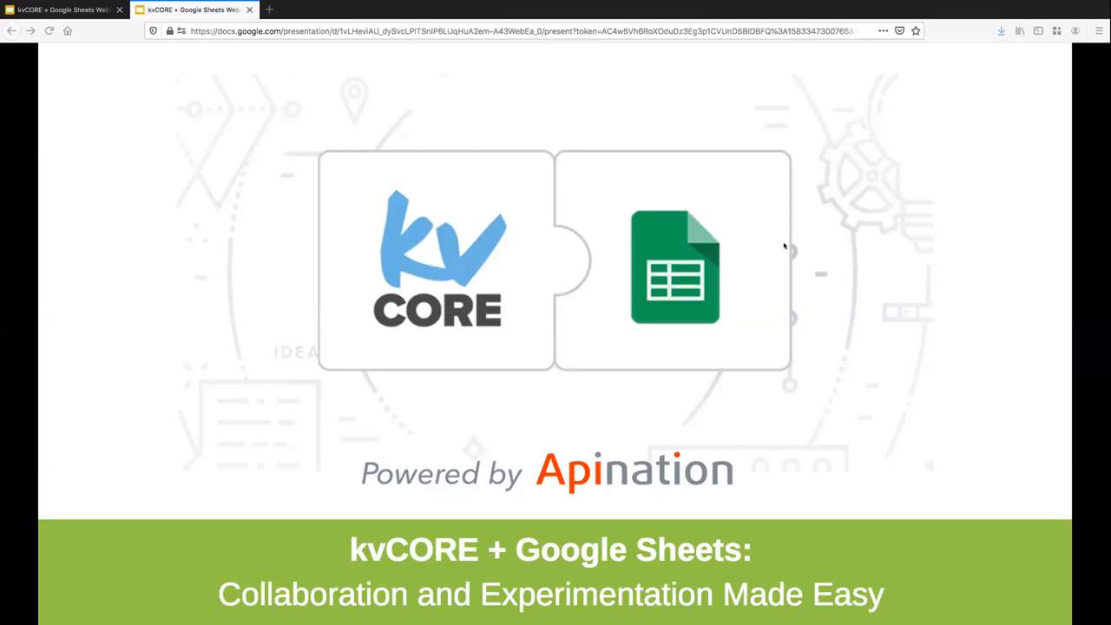
Advance the deck to Slide 2, 'You have this: kvCORE – Humming along', showing the Smart CRM
left_click(313, 404)
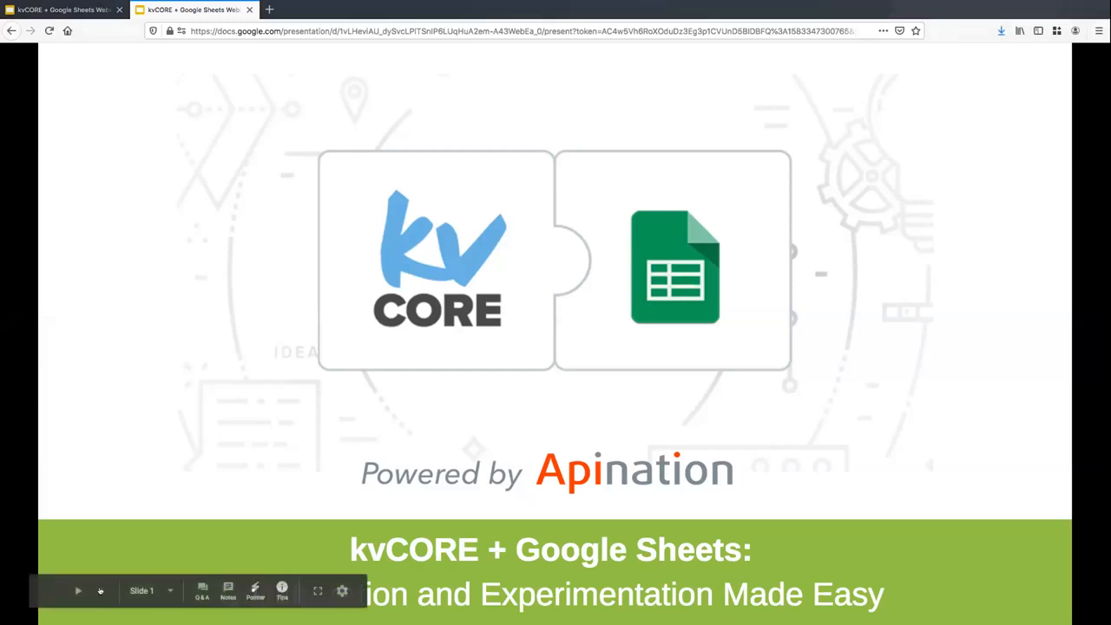
left_click(101, 591)
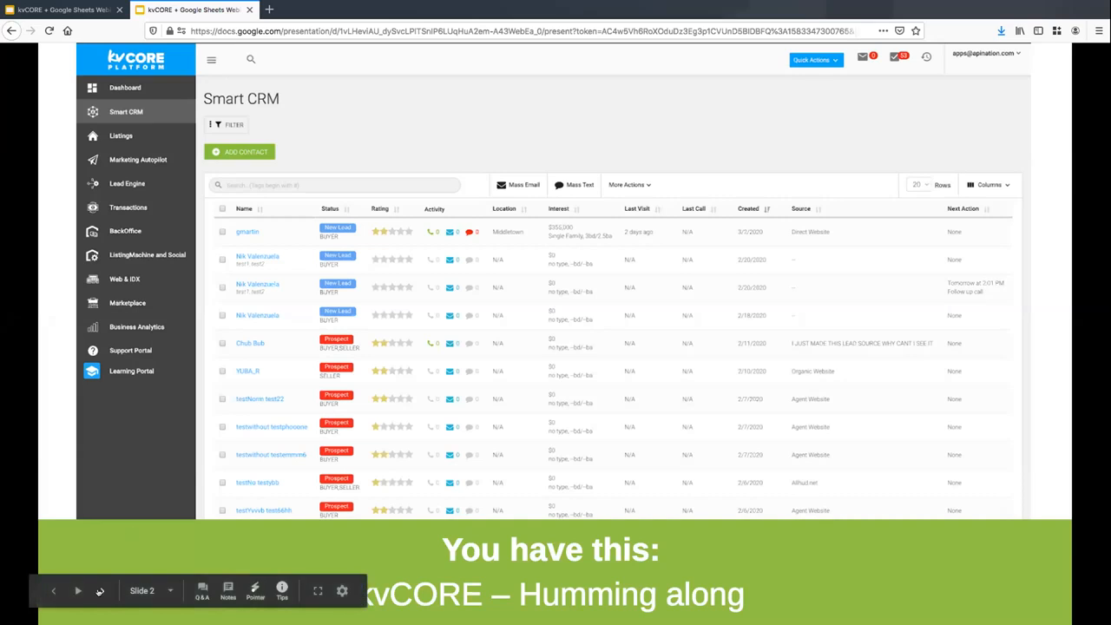
Advance through the 'Let's add this' Drive slide to Apination's 'Connecting the World's Applications...' slide
left_click(101, 591)
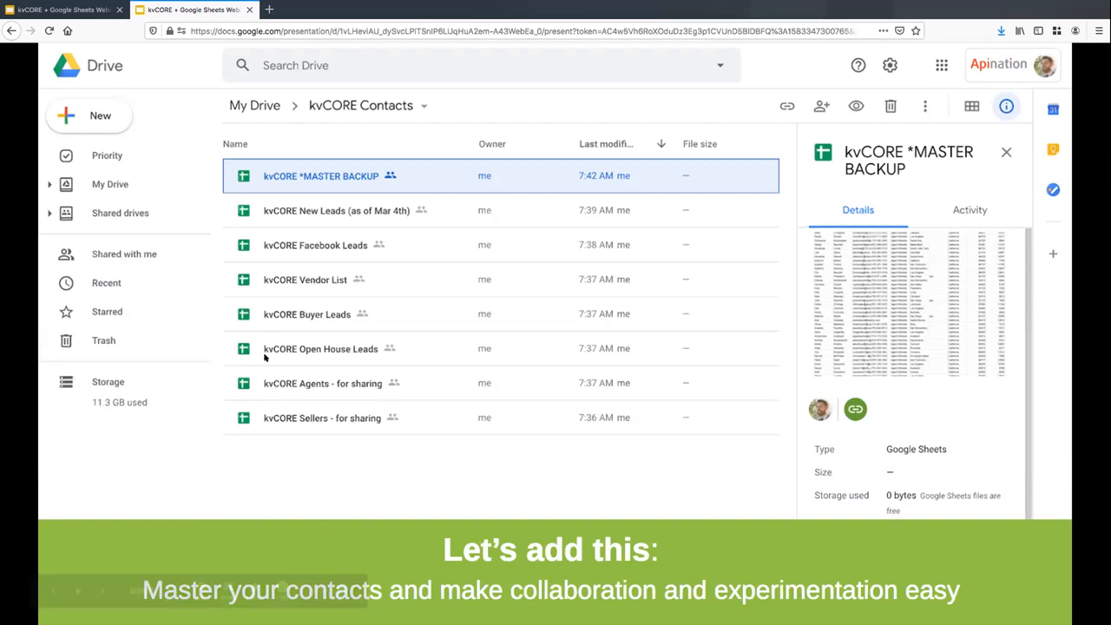
left_click(100, 591)
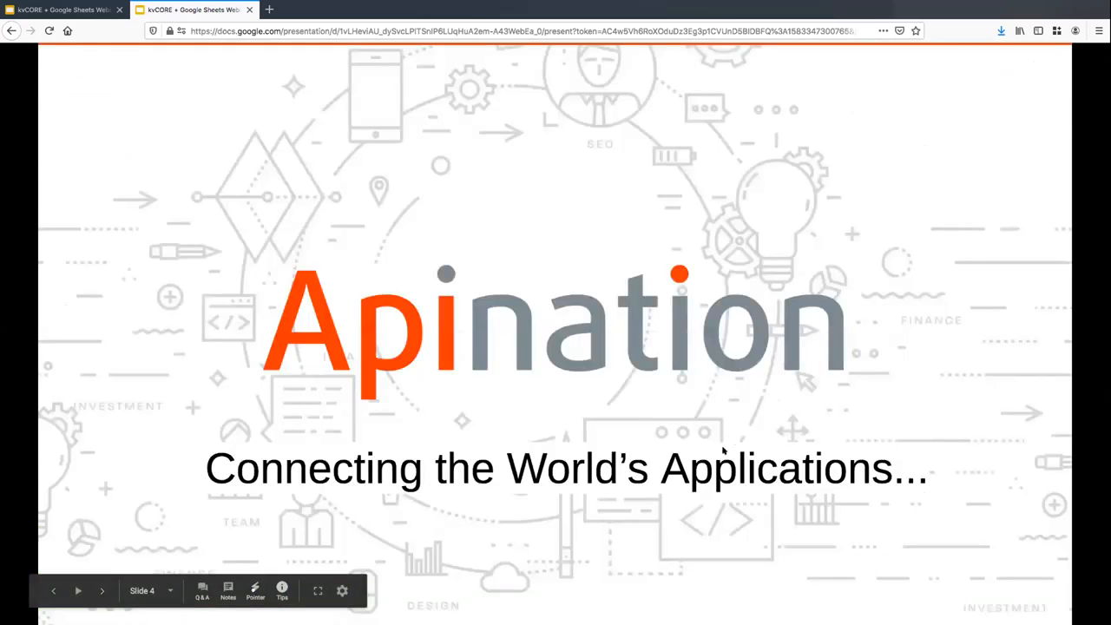
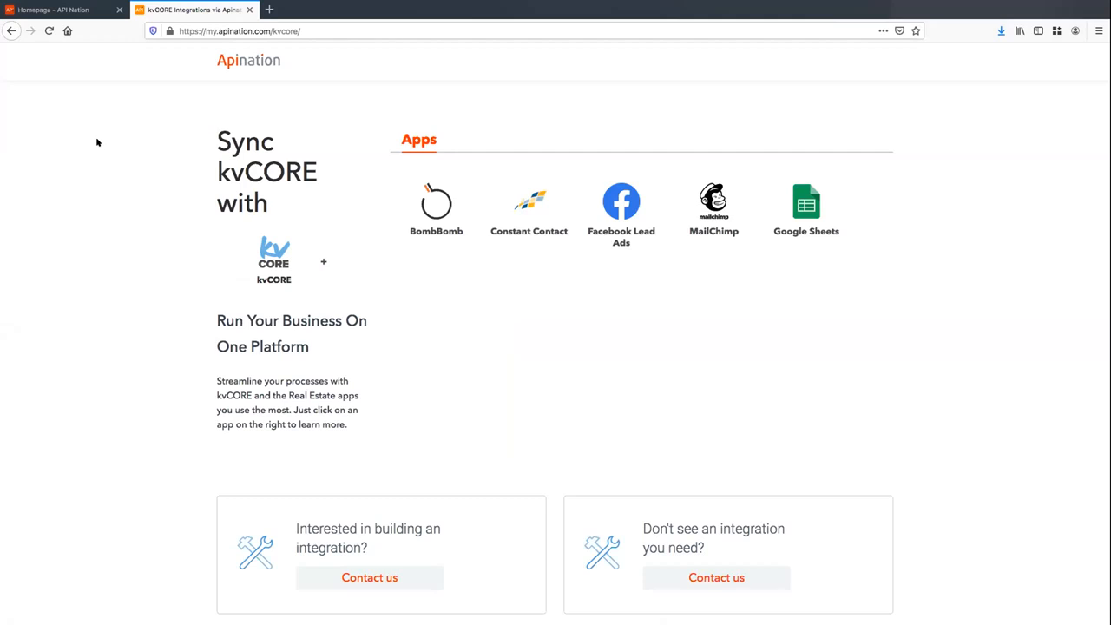
Open Apination's kvCORE to Google Sheets integration and review its description and kvCORE login fields
left_click(807, 217)
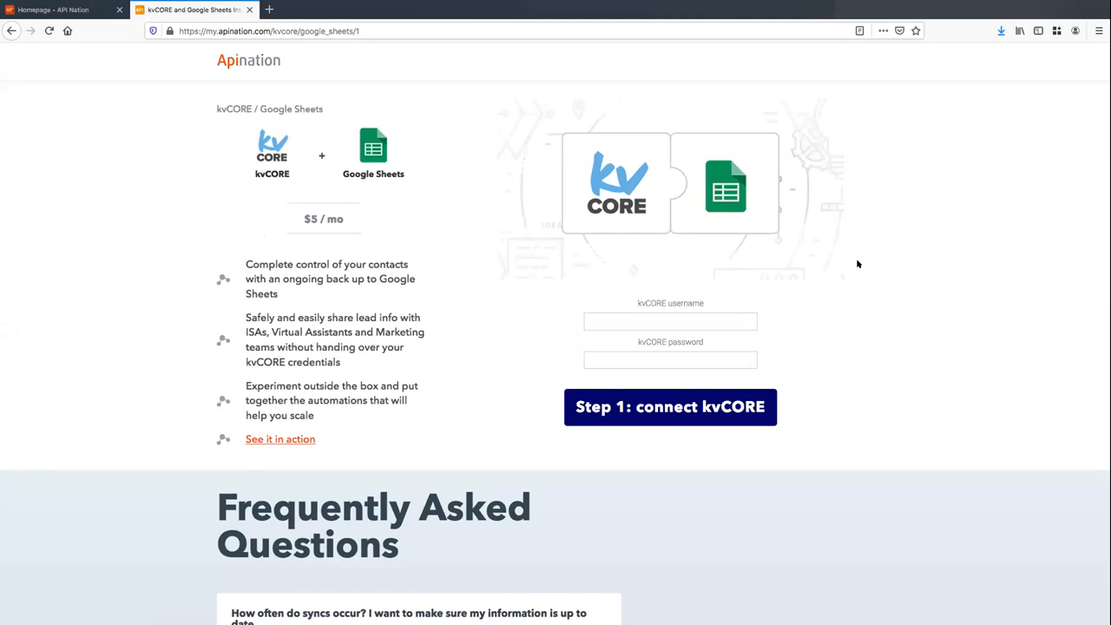
scroll(515, 231, "down", 2)
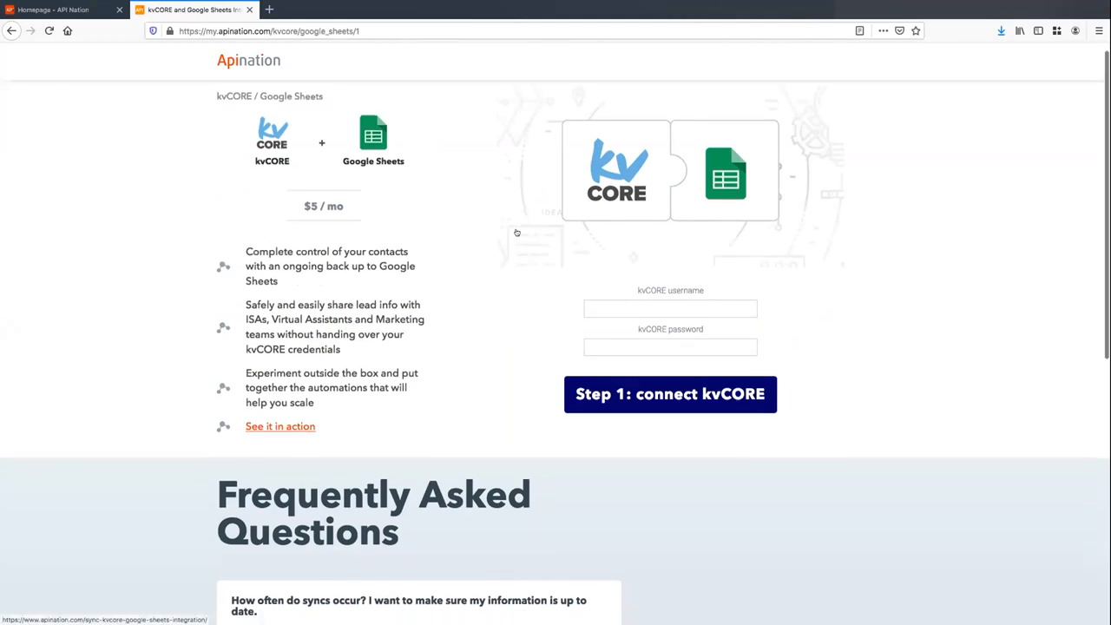
scroll(526, 240, "up", 2)
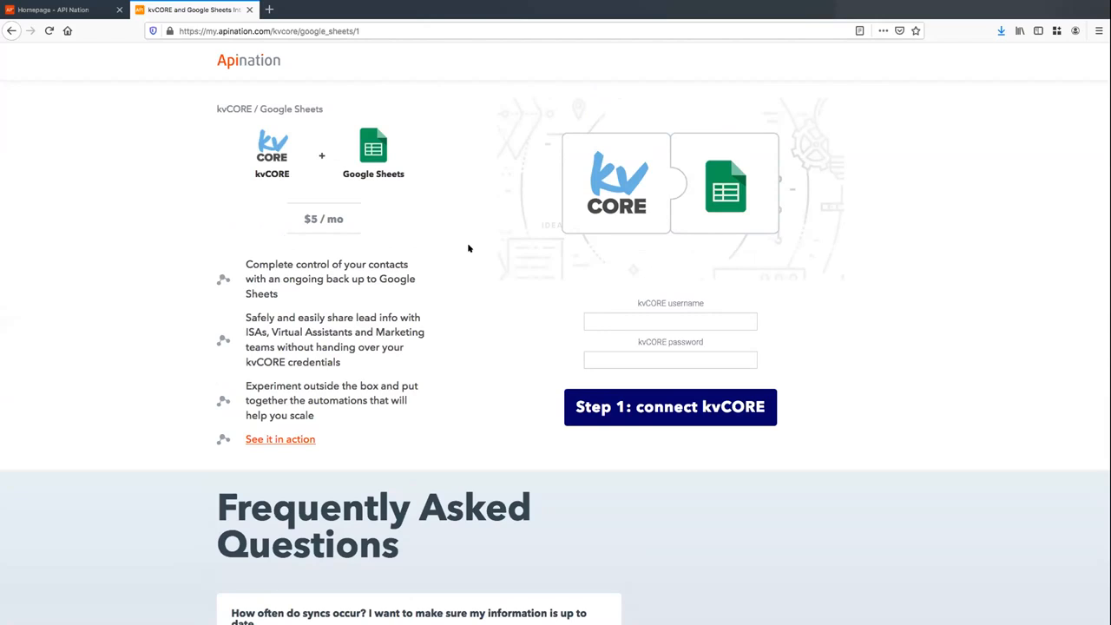
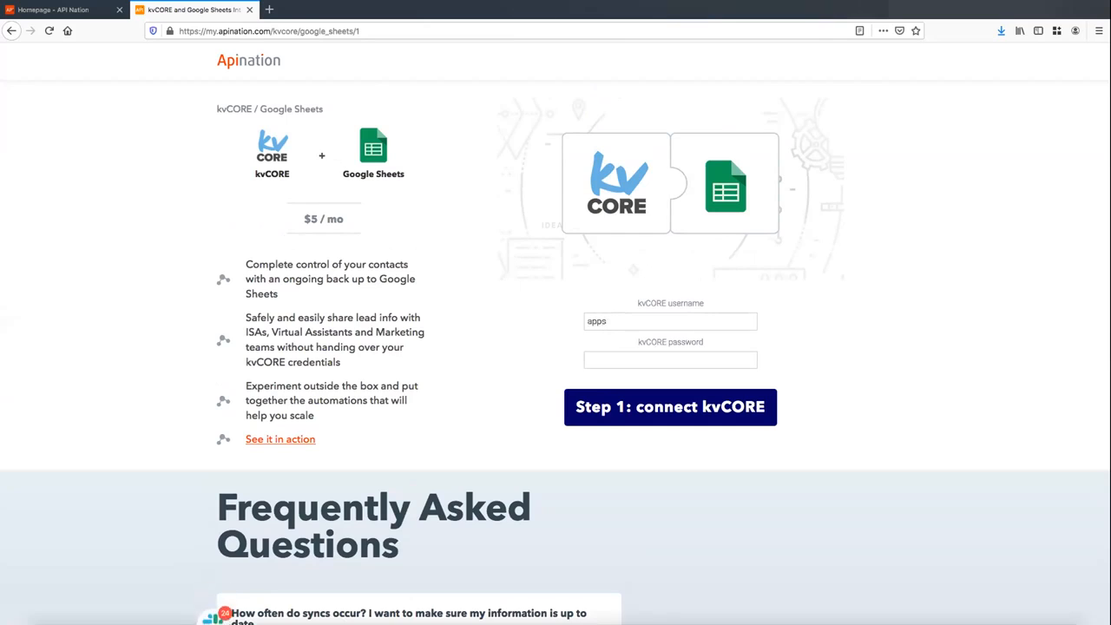
Enter the kvCORE account e-mail, paste the account password, and connect kvCORE
left_click(623, 355)
key("super+v")
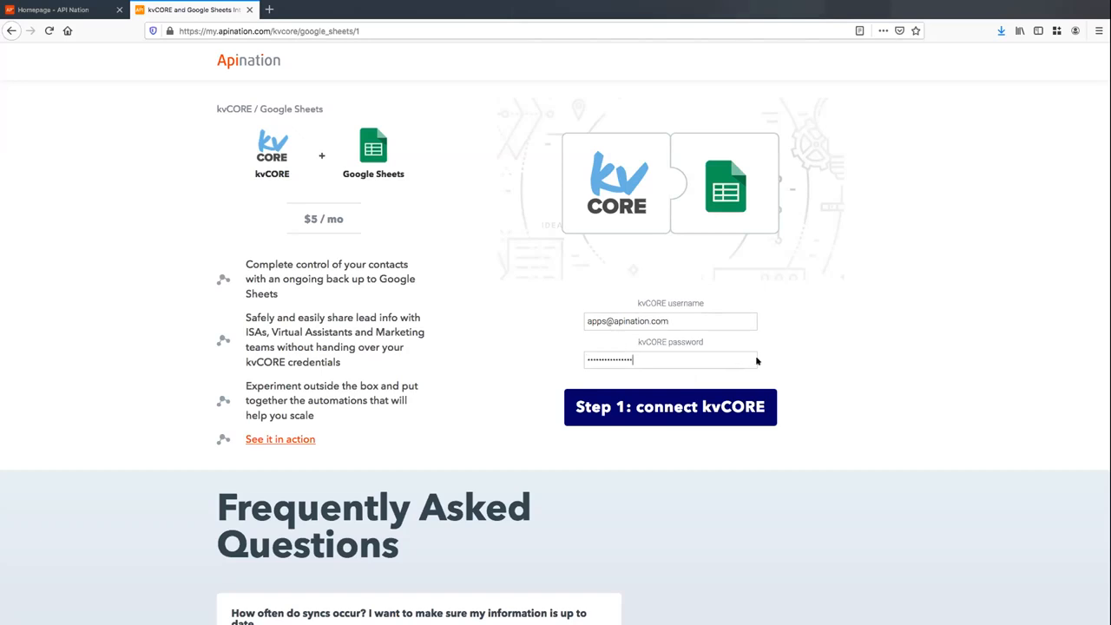
left_click(657, 399)
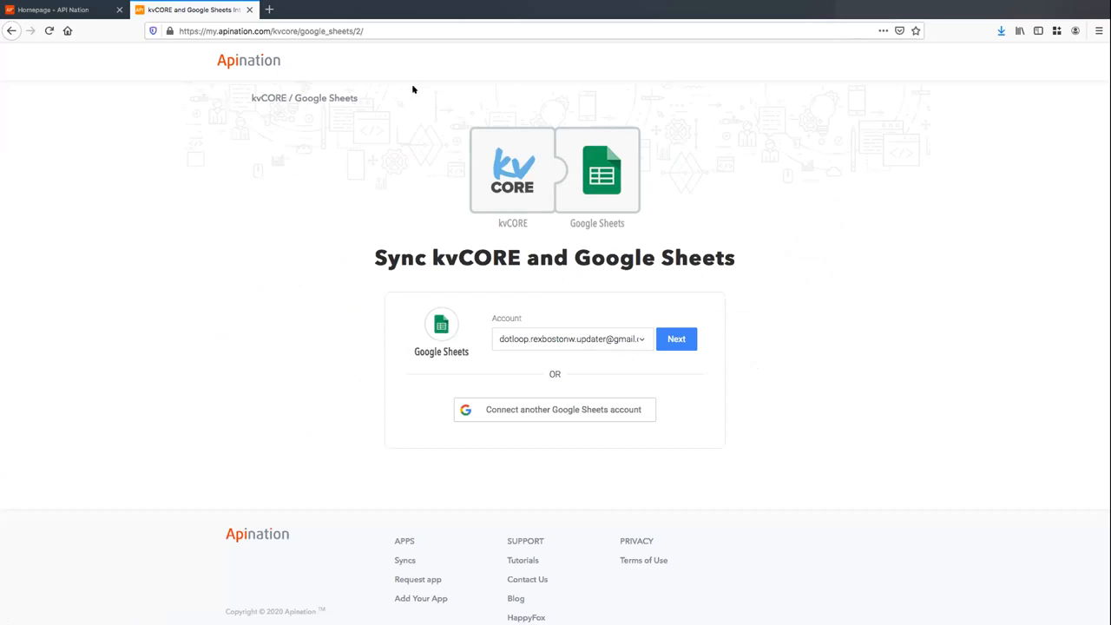
Add a new Google Sheets connection with the chosen Google account and allow Apination spreadsheet access
left_click(574, 411)
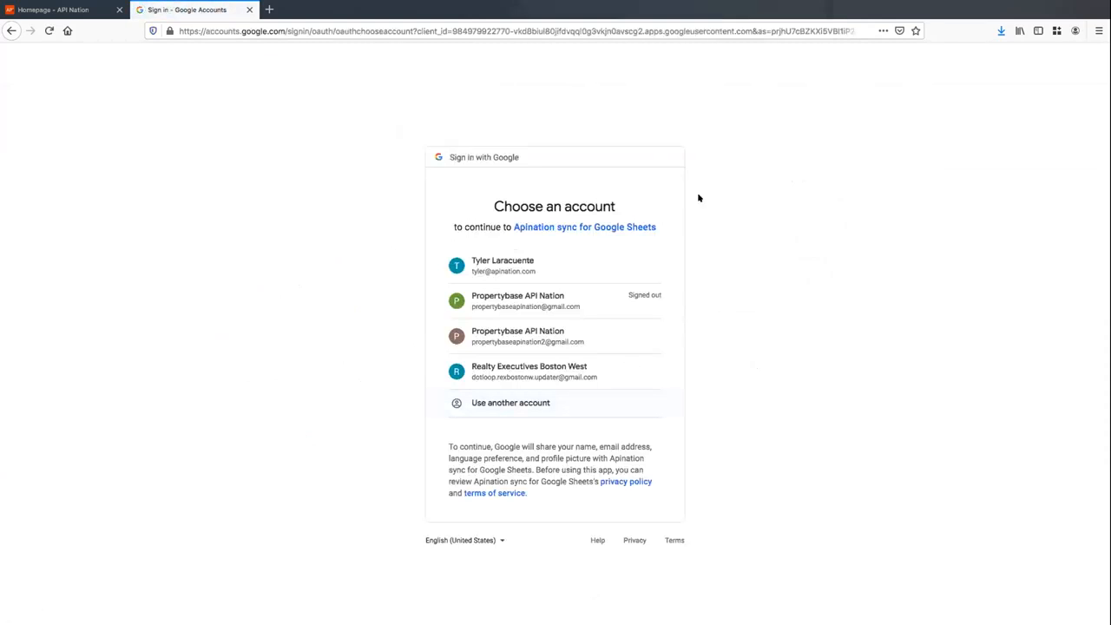
left_click(549, 264)
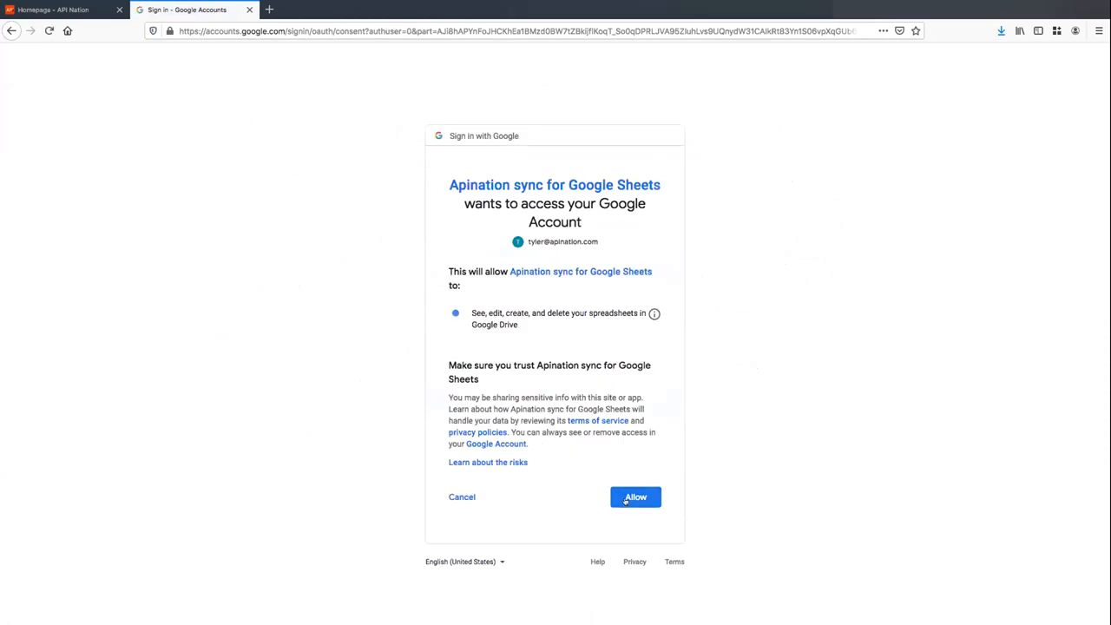
left_click(633, 496)
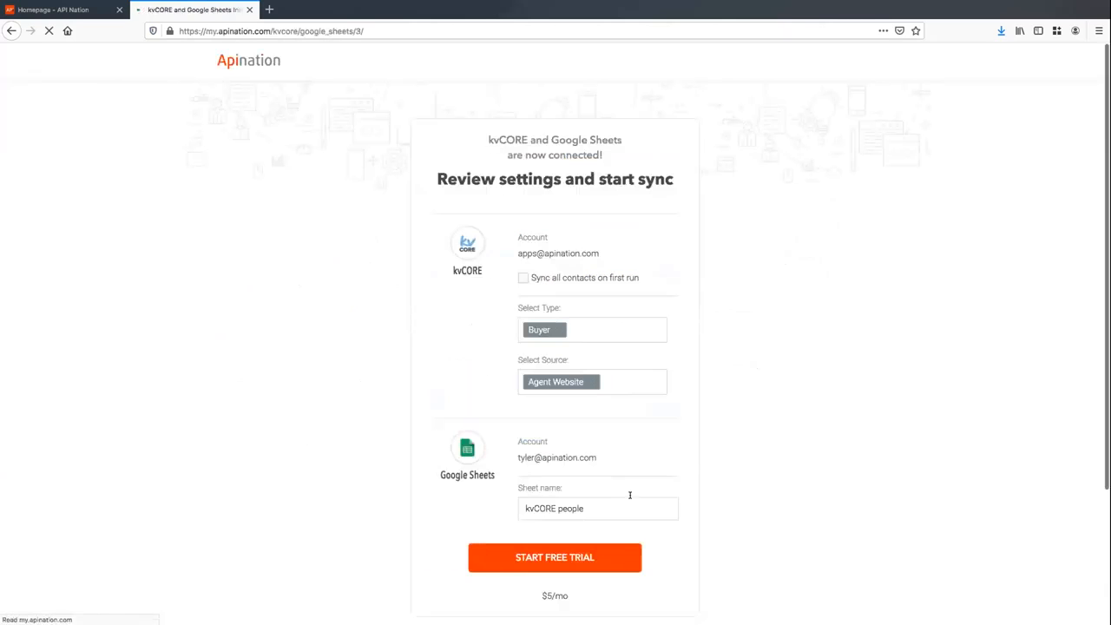
Add Seller to the synced contact types alongside Buyer and tick 'Sync all contacts on first run'
scroll(808, 351, "down", 1)
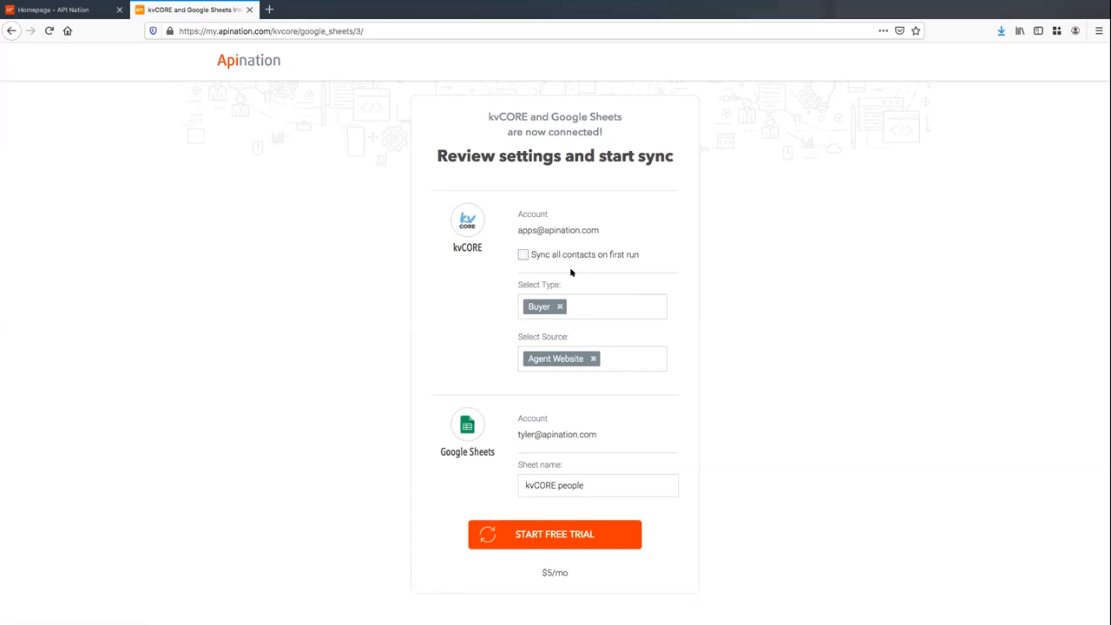
left_click(603, 304)
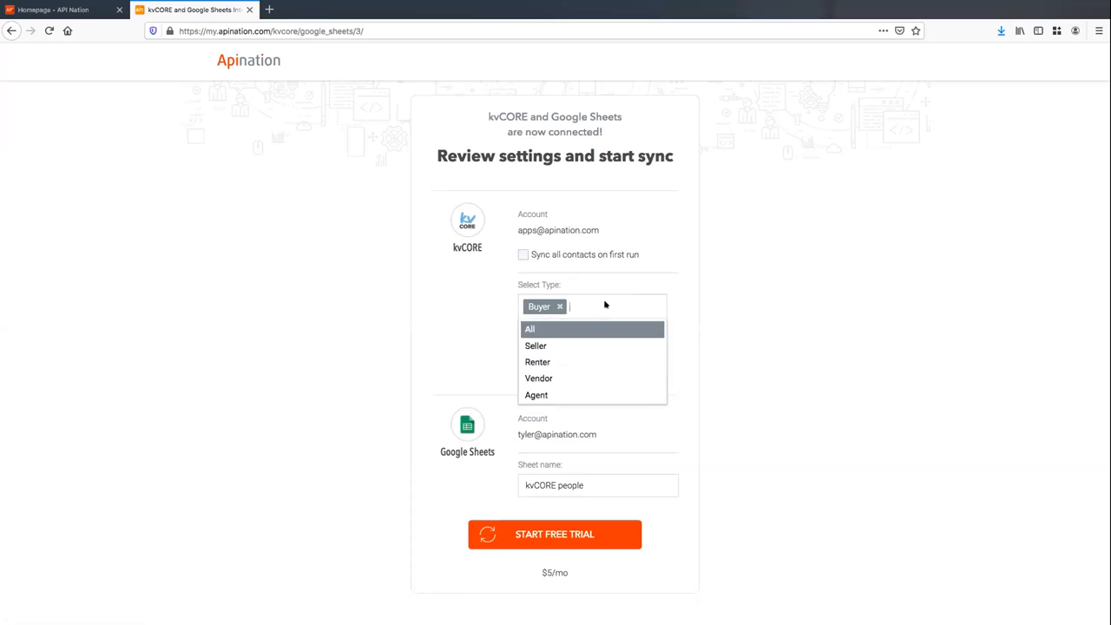
left_click(583, 345)
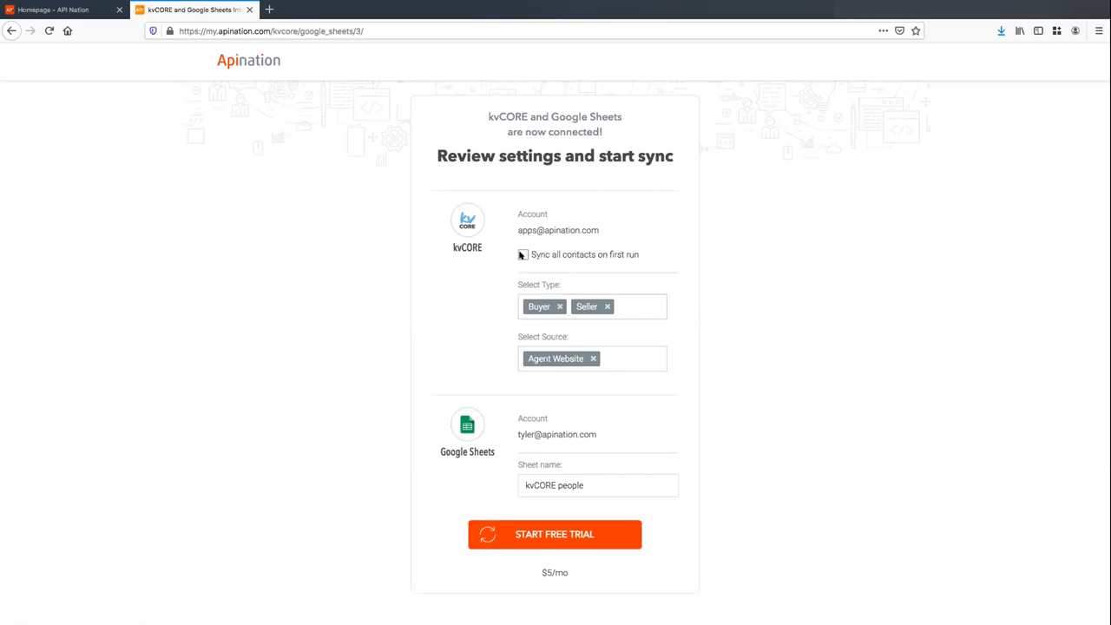
left_click(523, 254)
Start the free trial, then open the active sync's detail page with its run trace
left_click(585, 533)
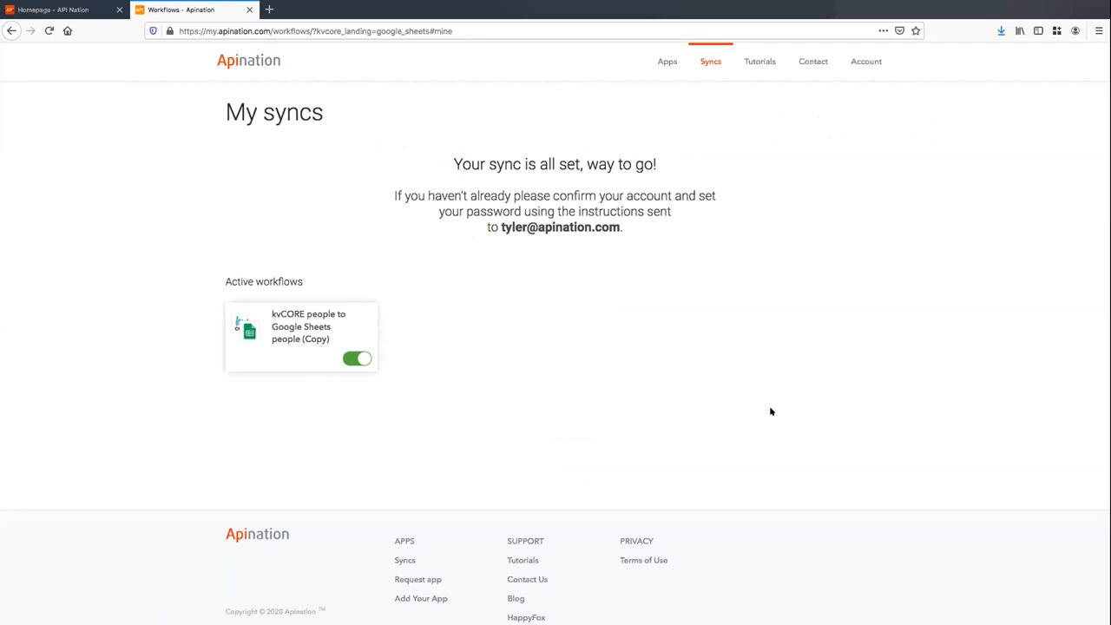
left_click(309, 318)
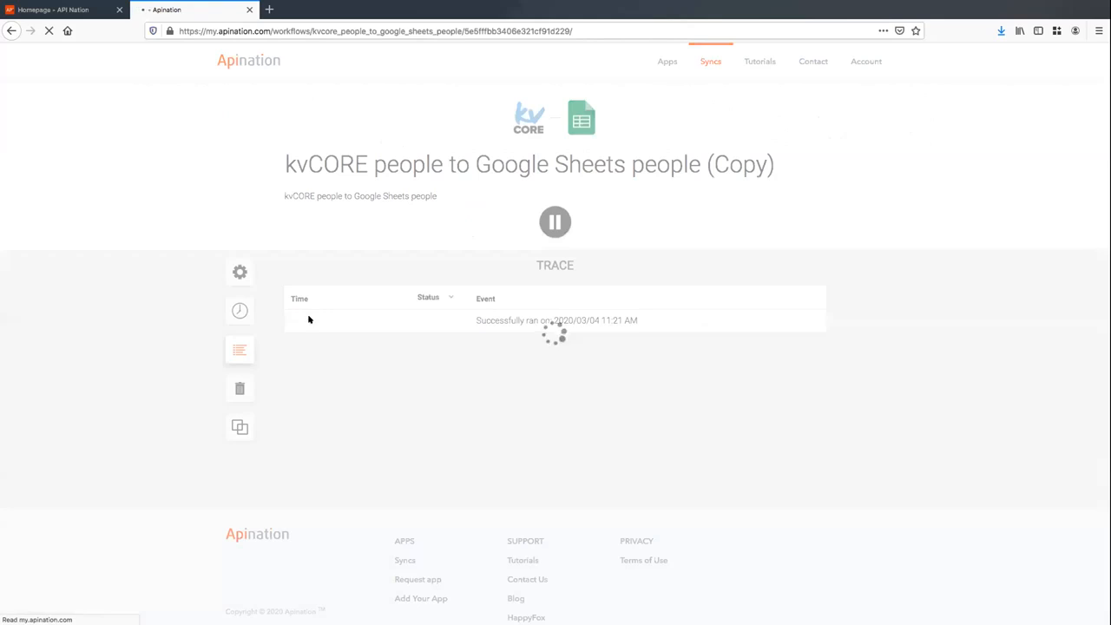
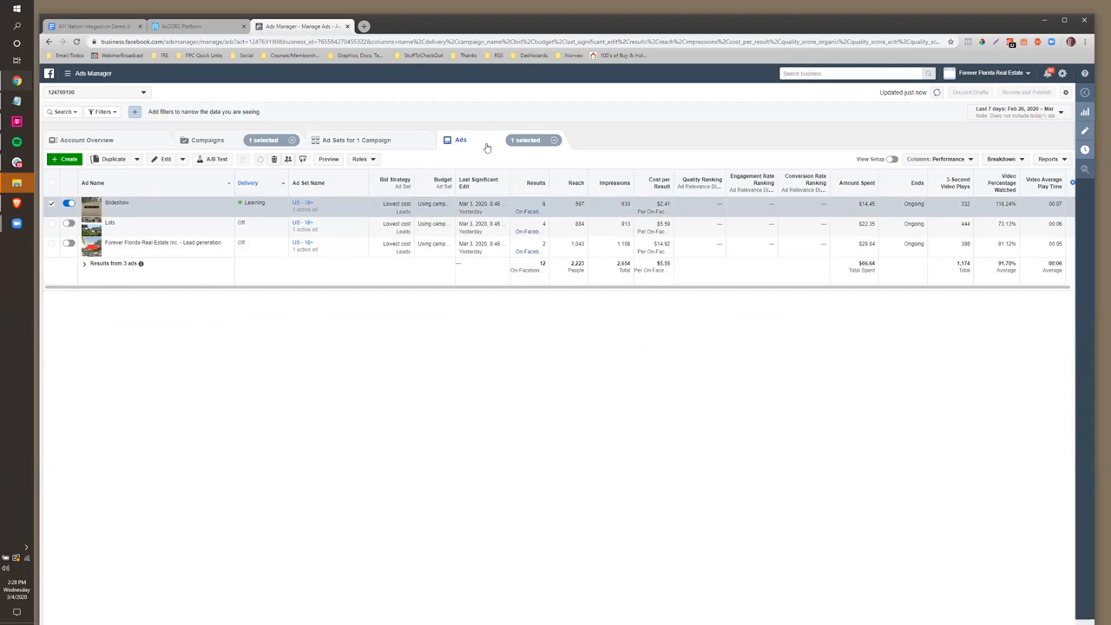
Edit the Slideshow ad and share its preview as a Facebook Post with Comments
left_click(151, 212)
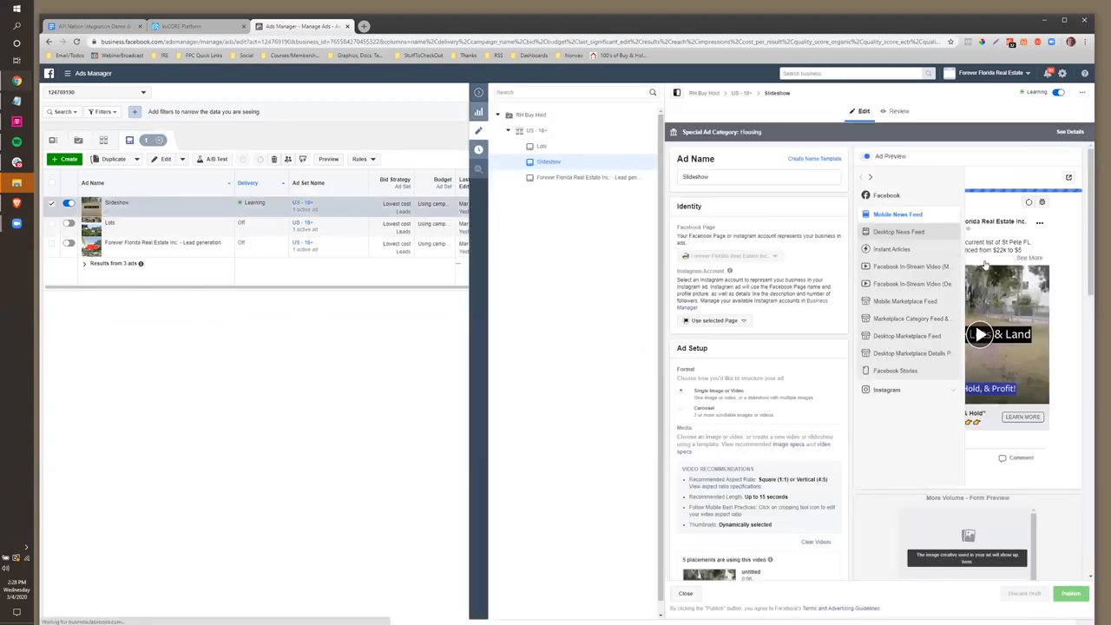
mouse_move(875, 304)
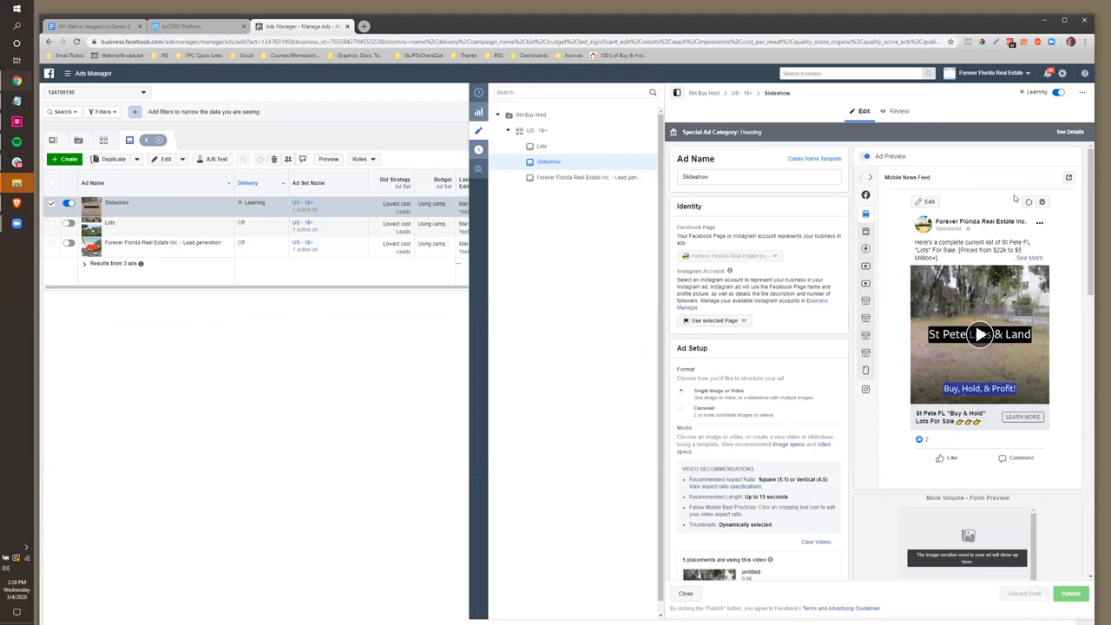
left_click(1068, 178)
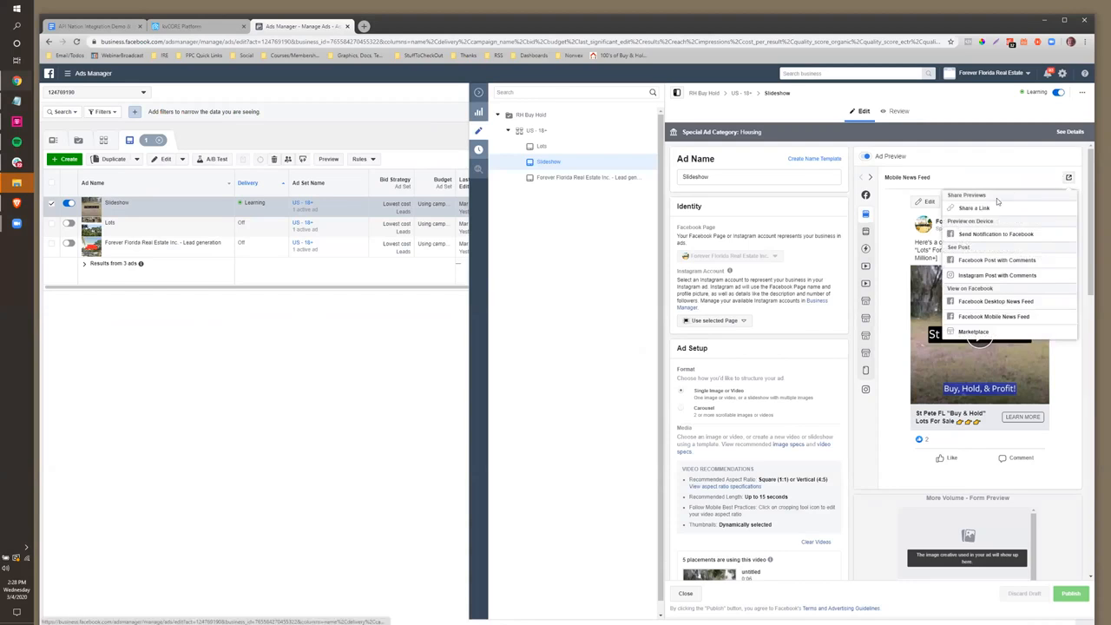
left_click(979, 261)
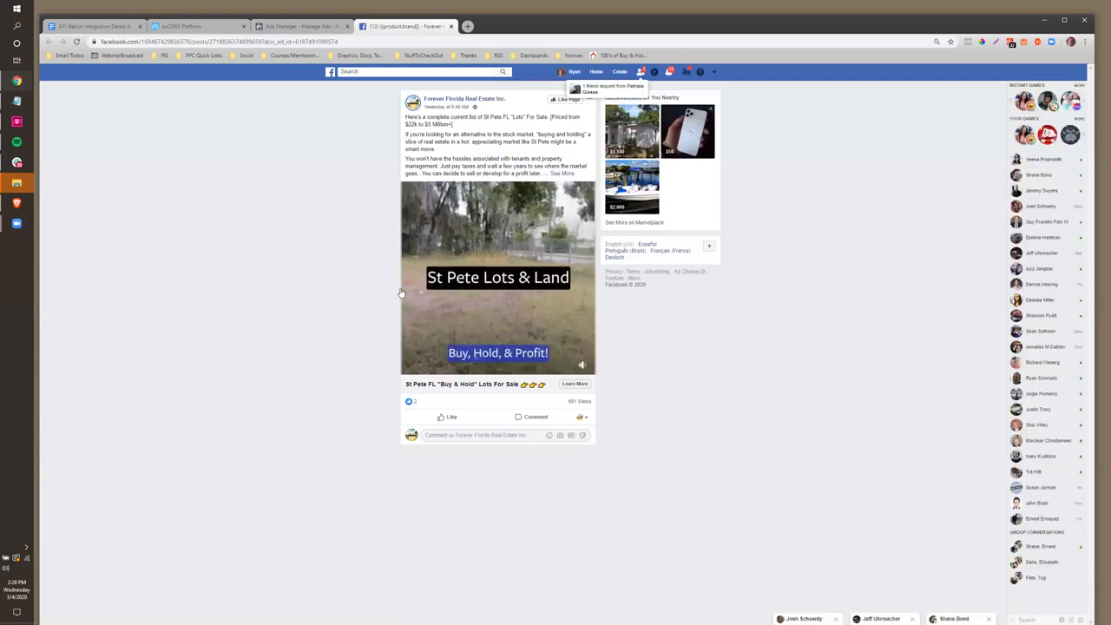
Try the St Pete Lots lead form via Learn More, check its prefilled email and phone, then cancel it
left_click(576, 386)
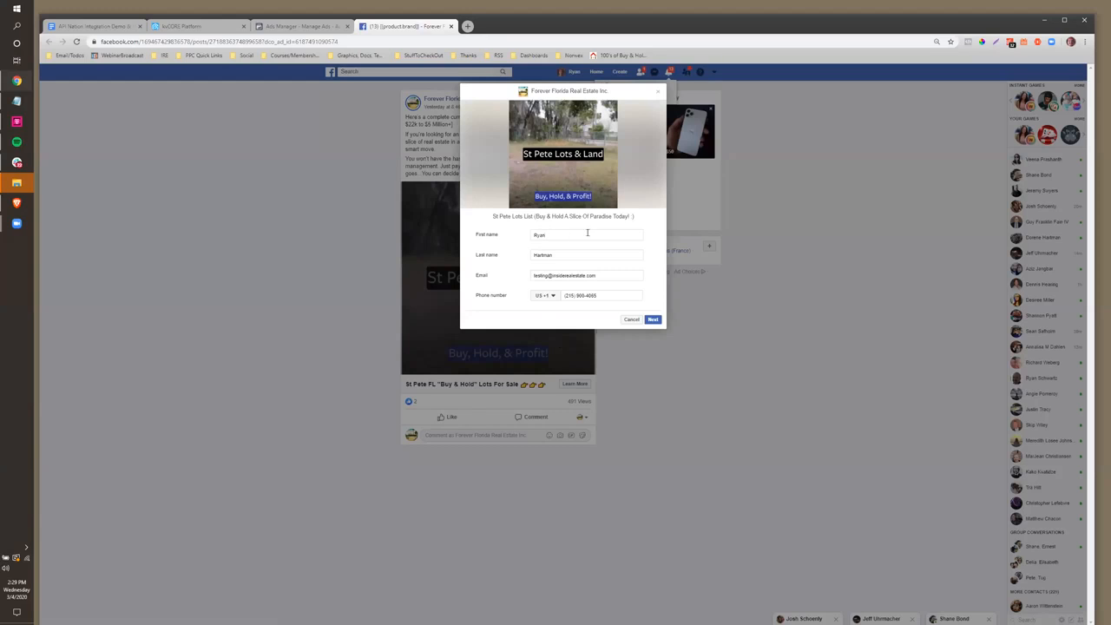
left_click_drag(603, 278, 528, 279)
left_click(600, 296)
left_click_drag(600, 296, 548, 297)
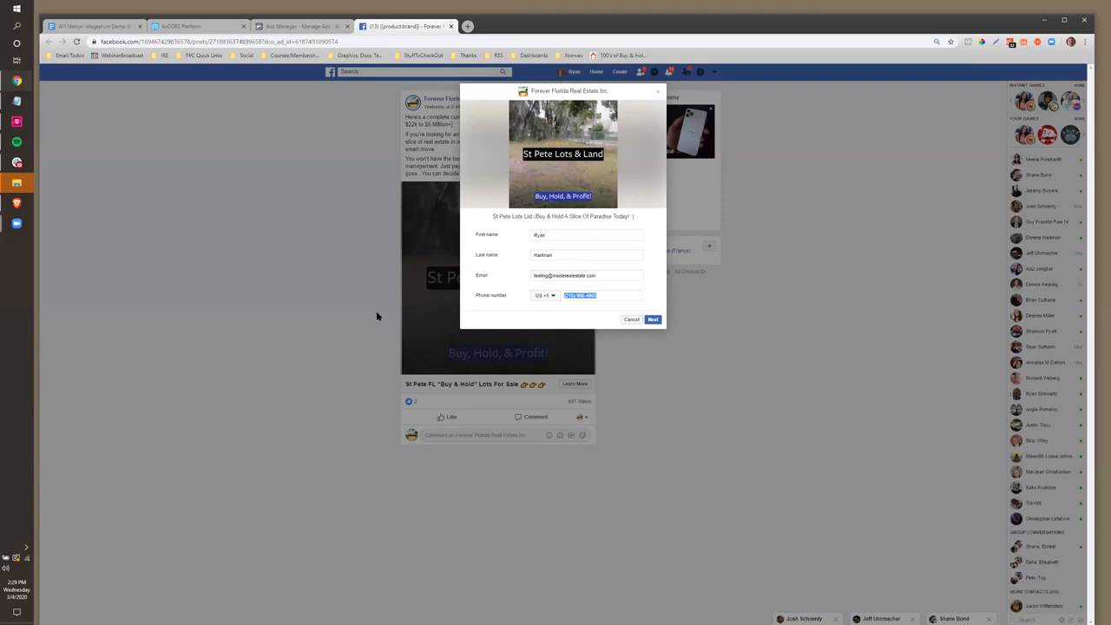
left_click(610, 297)
left_click_drag(567, 295, 559, 300)
left_click(631, 320)
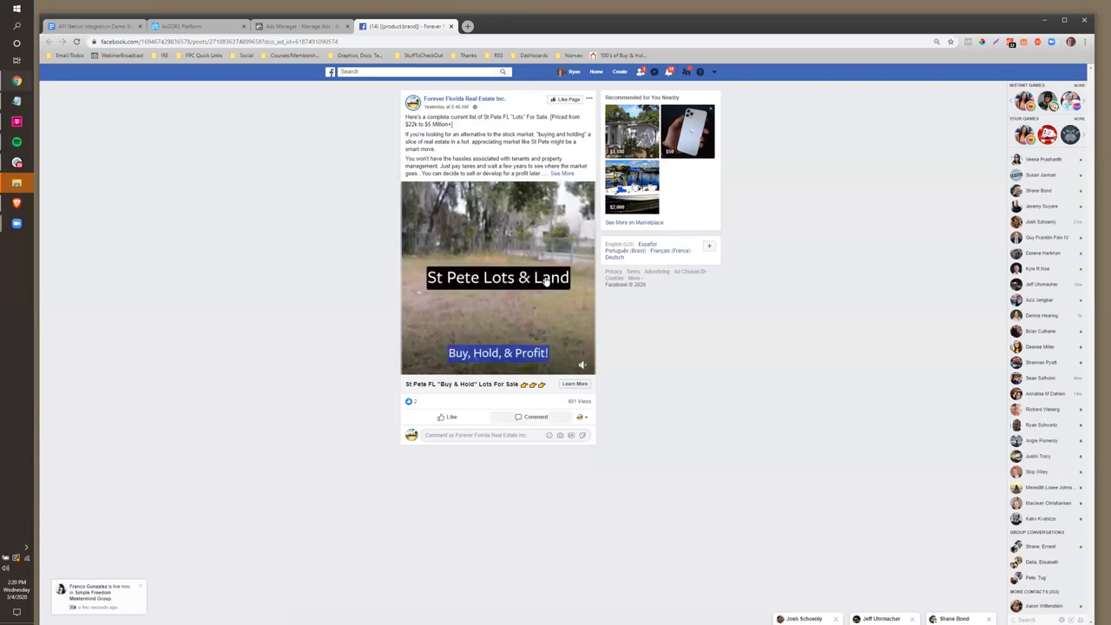
mouse_move(489, 311)
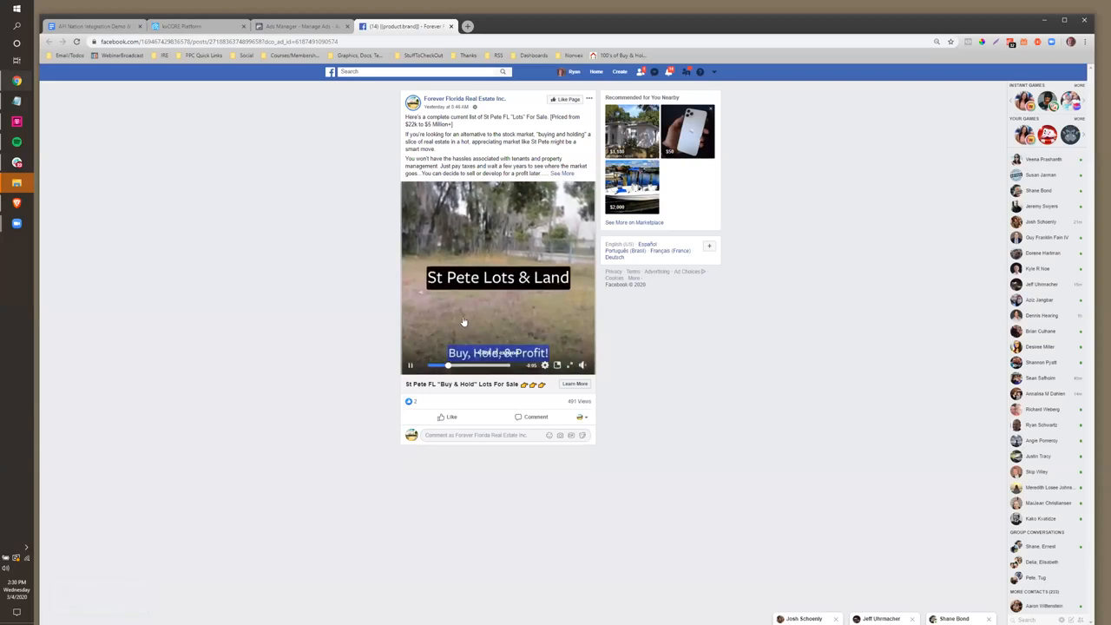
Go through the kvCORE Platform tab and return to the Ads Manager tab
left_click(183, 26)
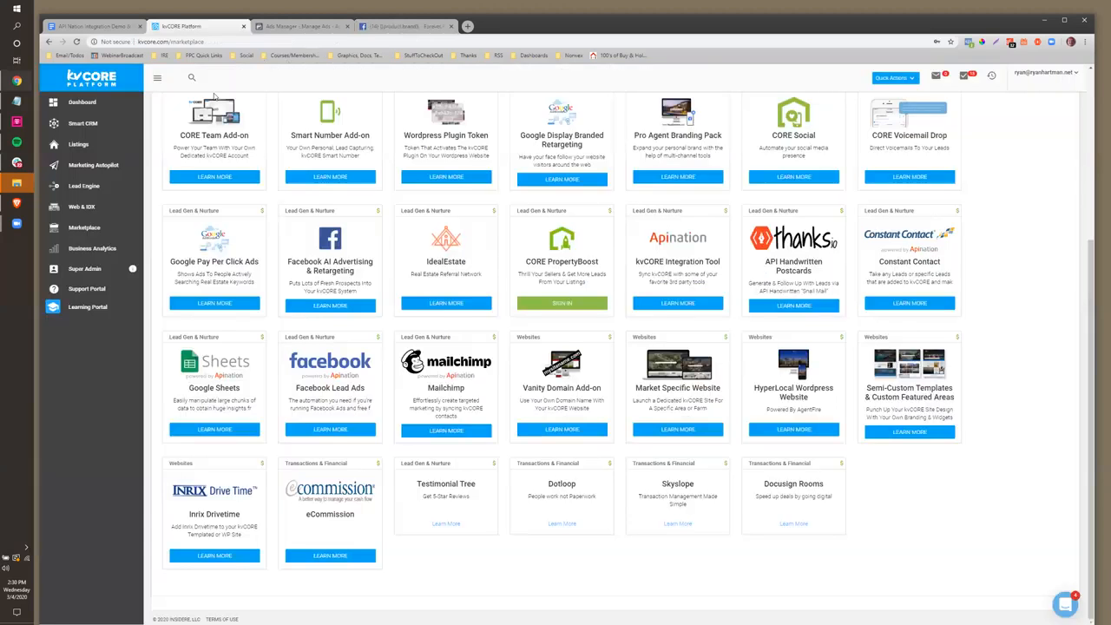
left_click(265, 28)
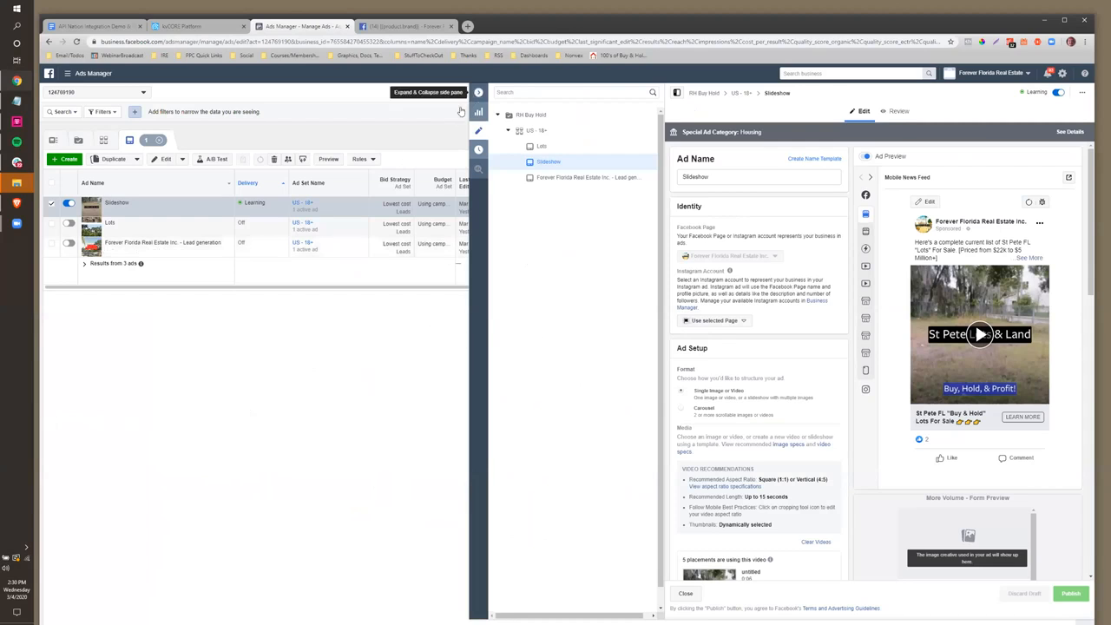
left_click(67, 162)
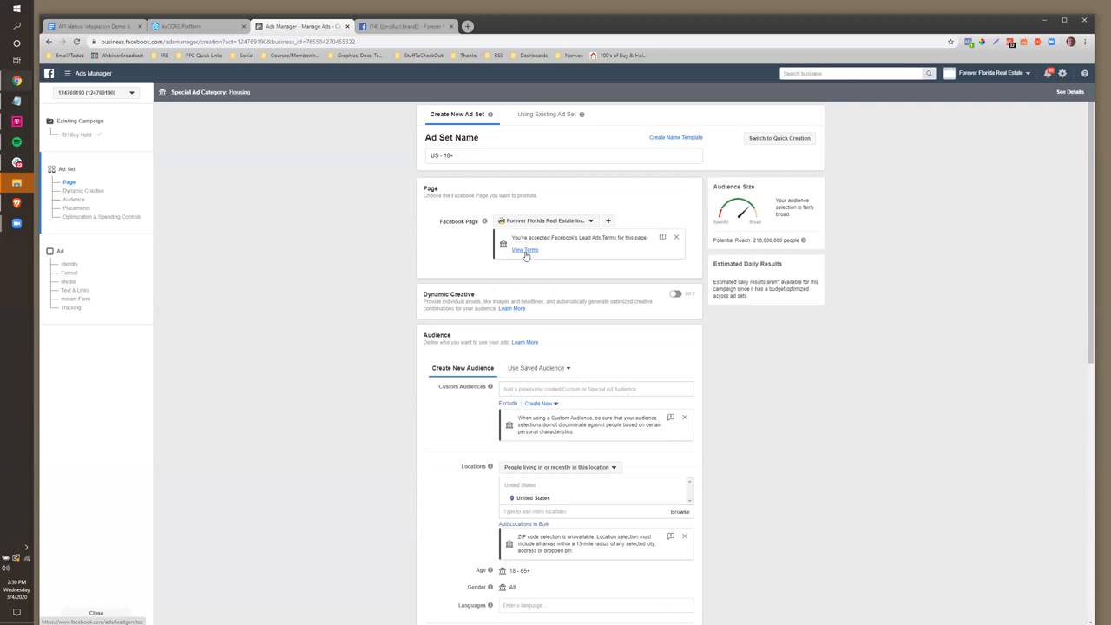
scroll(557, 339, "down", 1)
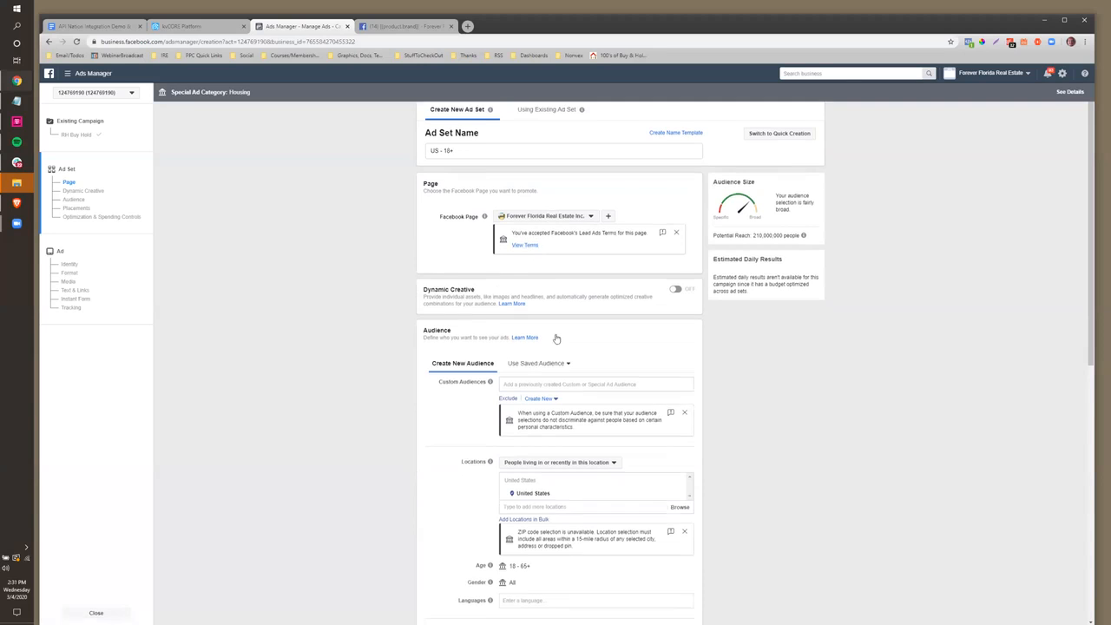
scroll(556, 339, "down", 5)
scroll(551, 375, "up", 6)
scroll(550, 264, "down", 5)
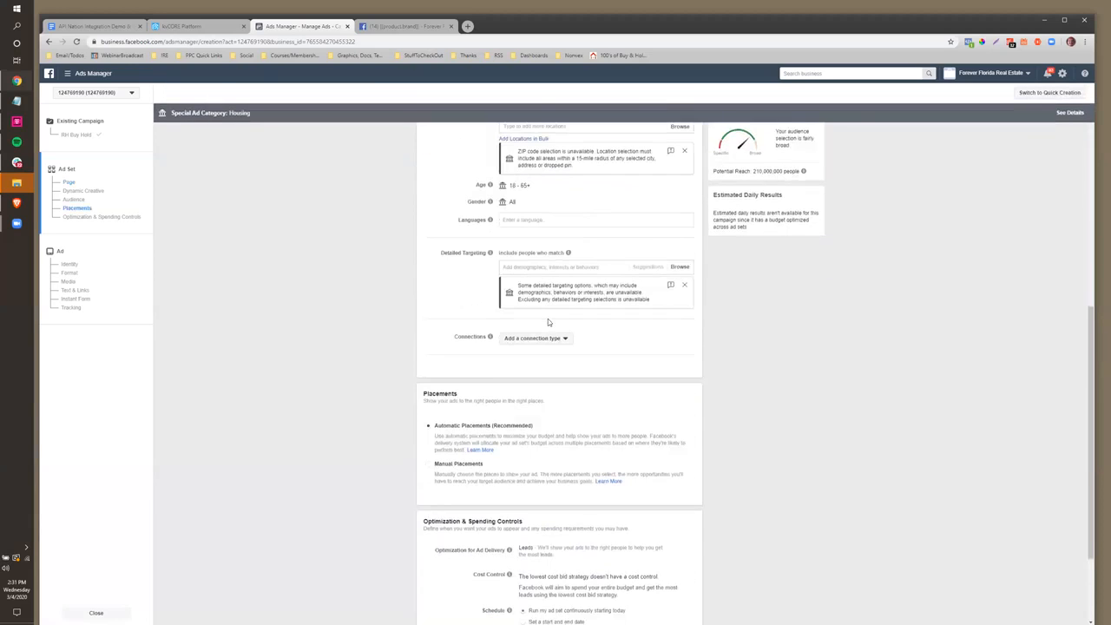
scroll(548, 319, "up", 4)
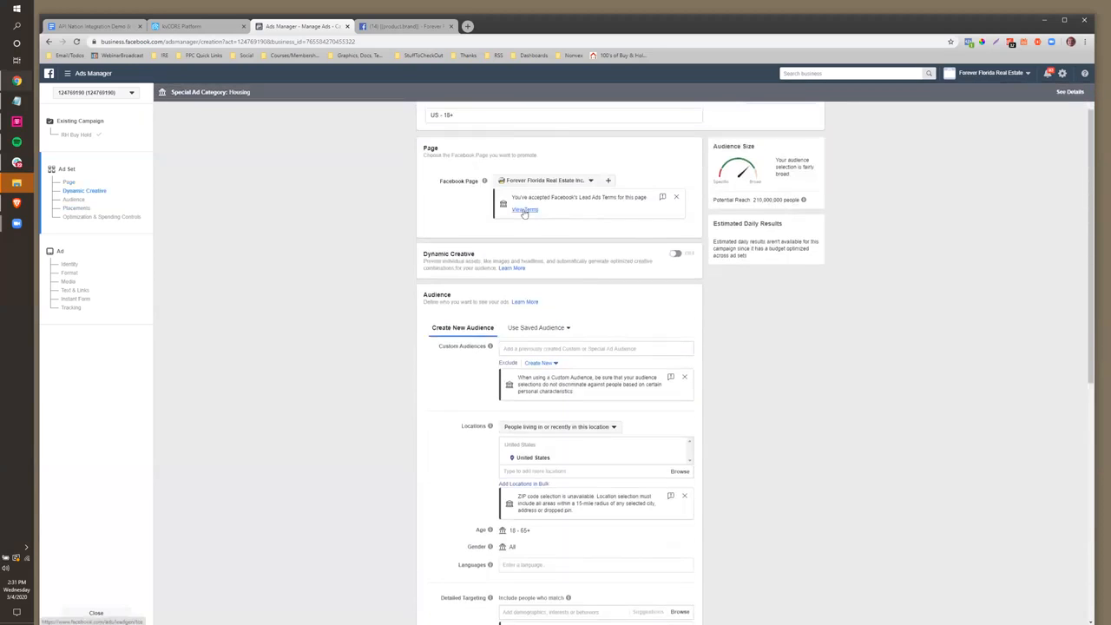
scroll(422, 277, "up", 1)
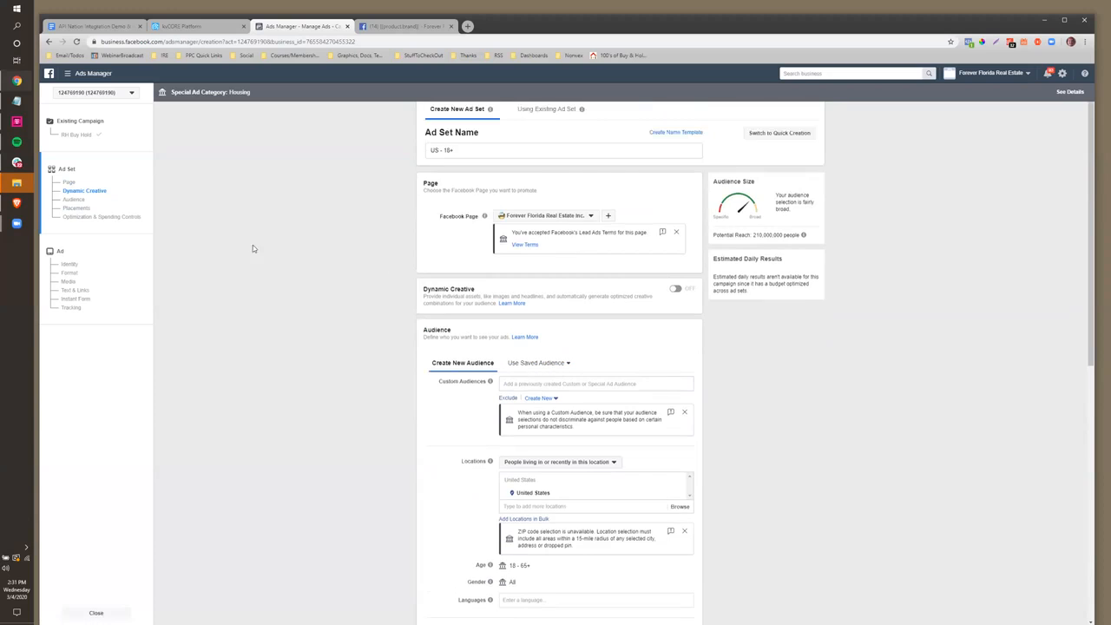
left_click(69, 137)
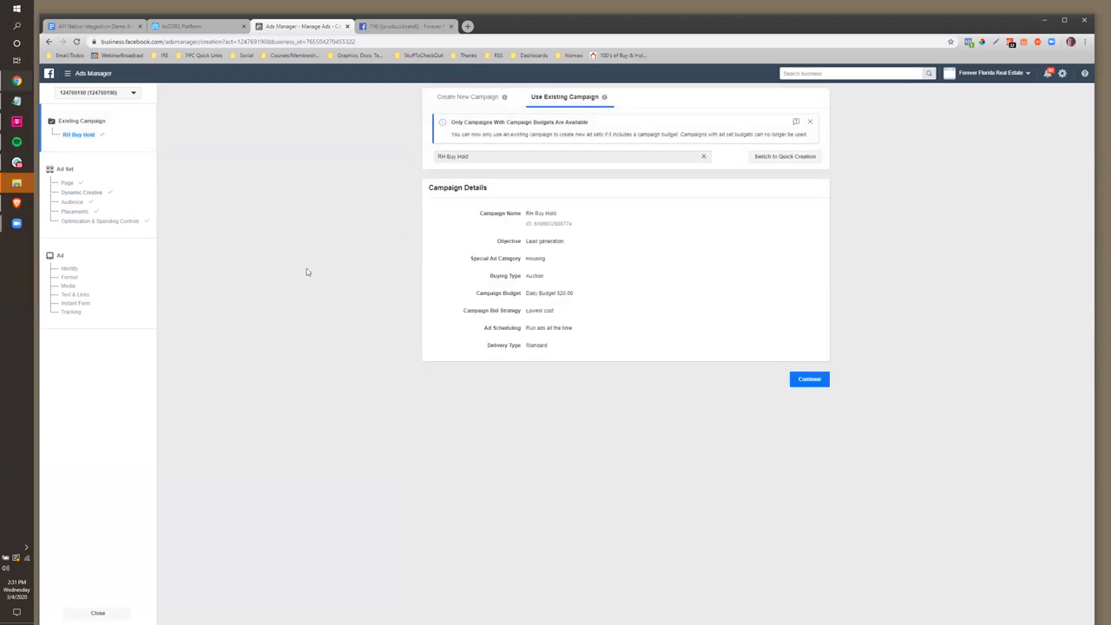
left_click(48, 42)
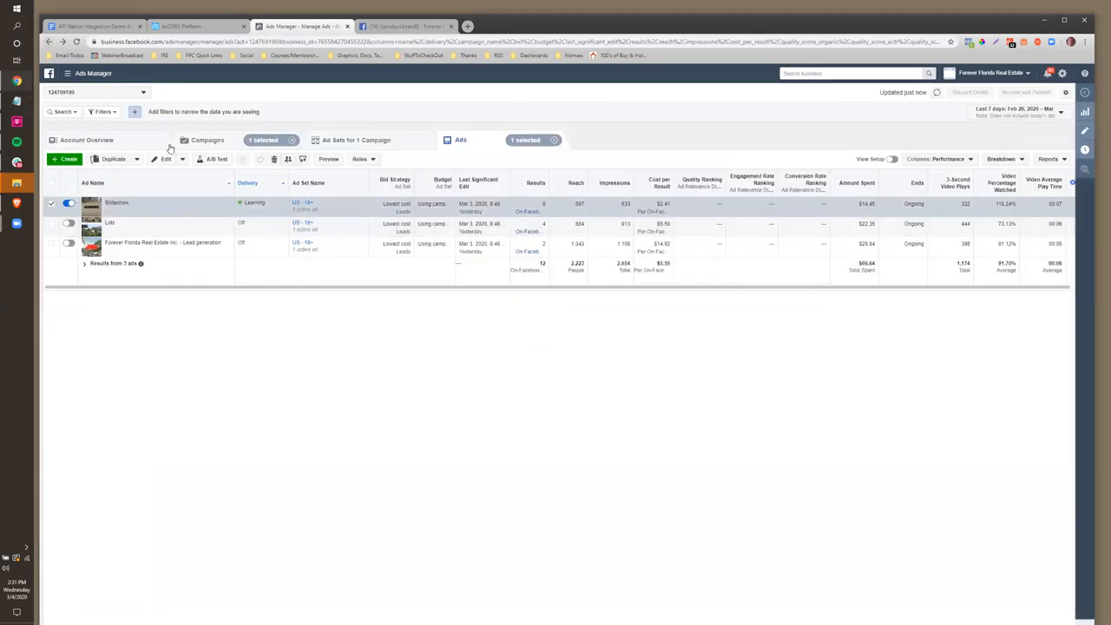
Create a new campaign with the Housing special ad category and the Lead generation objective
left_click(191, 142)
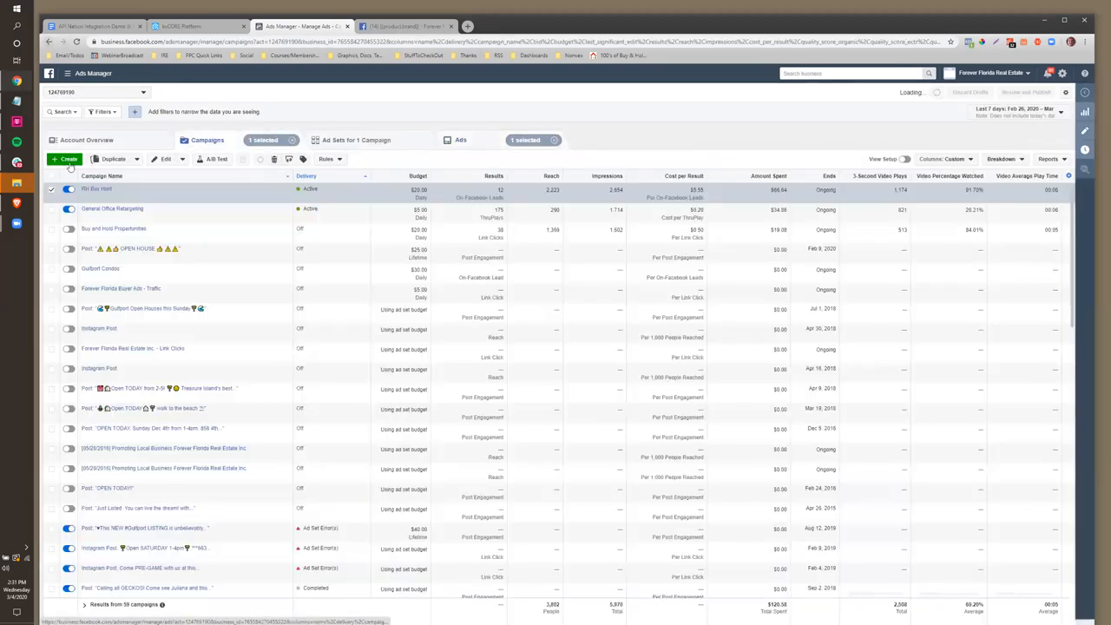
left_click(68, 161)
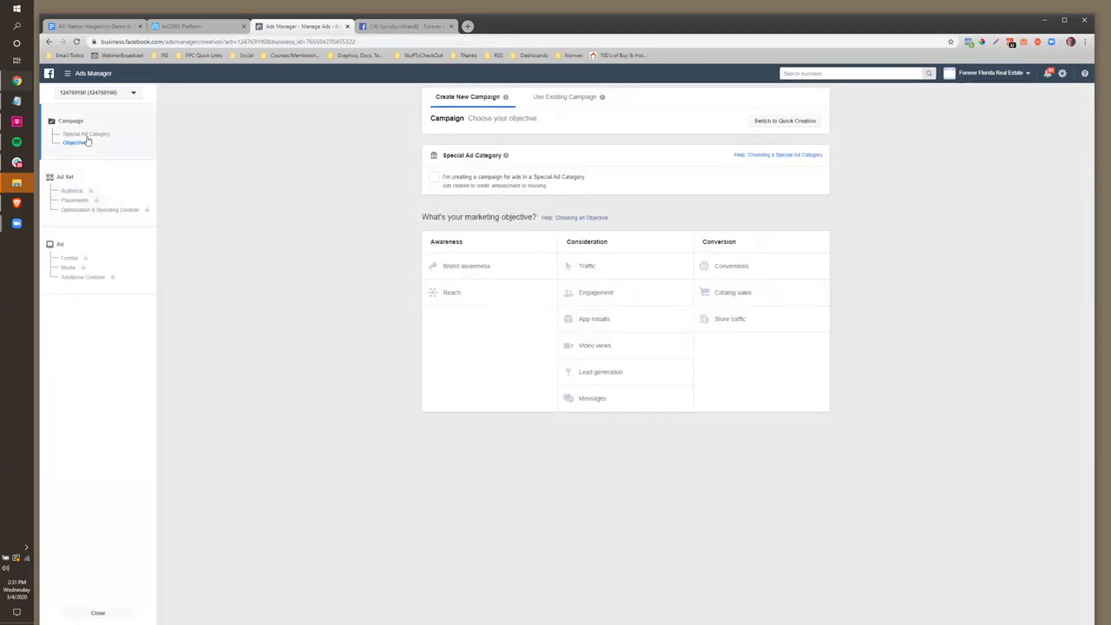
left_click(88, 134)
left_click(434, 178)
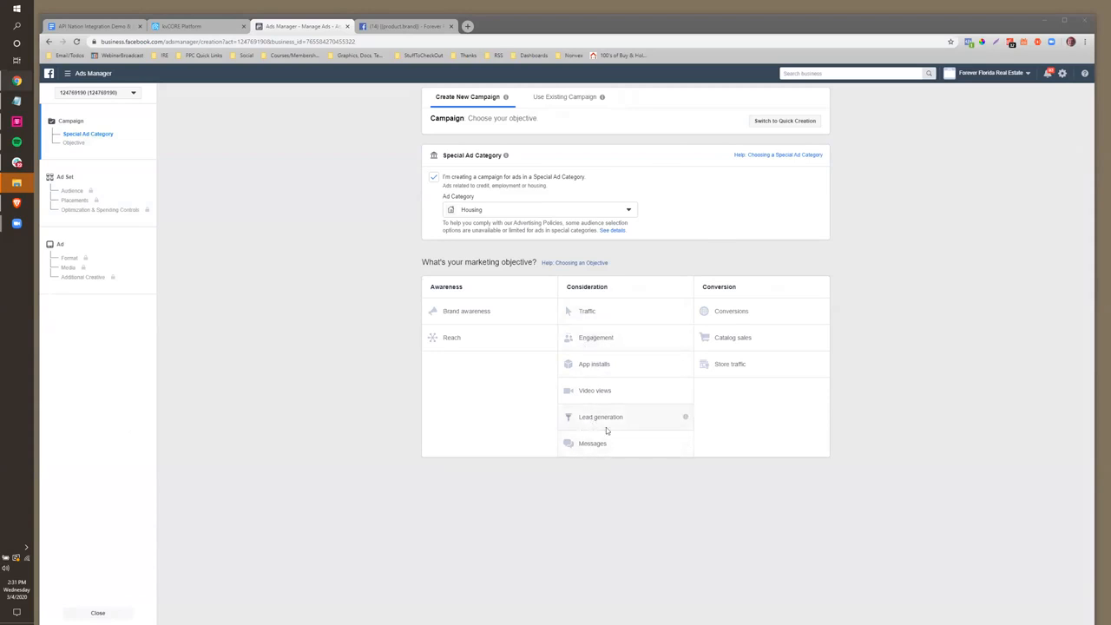
left_click(606, 427)
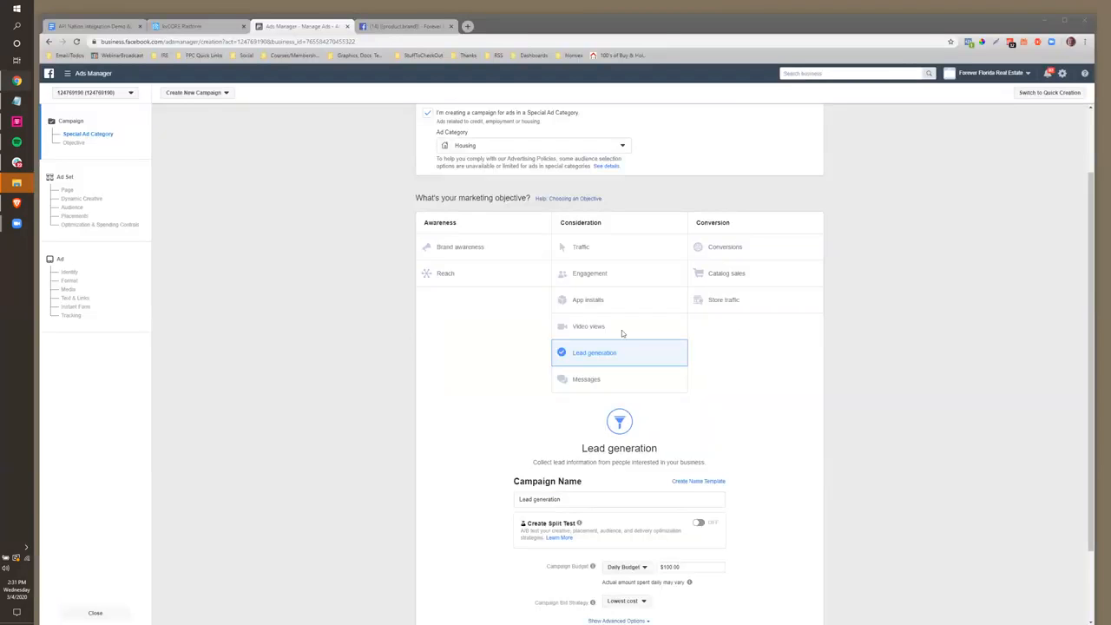
Name the campaign 'Demo Niched Ads for API Nation', set a $10 daily budget, and continue
left_click(388, 391)
scroll(483, 421, "down", 1)
left_click_drag(562, 405, 500, 399)
type("Dem")
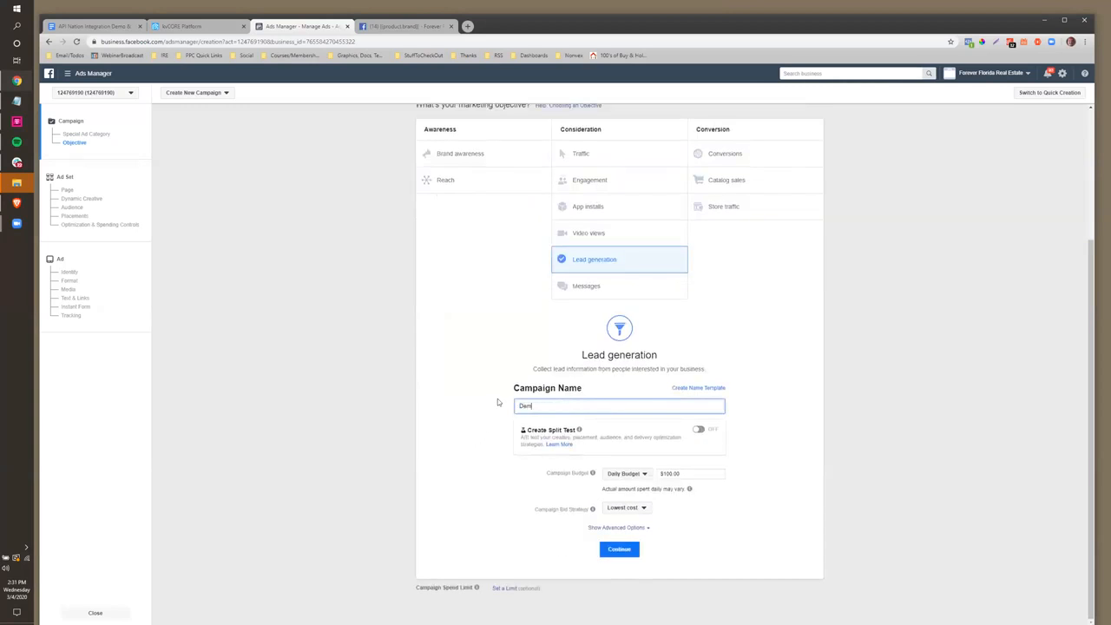
type("o Niched Ads for API Nation")
left_click(658, 478)
left_click_drag(682, 474, 653, 484)
type("10")
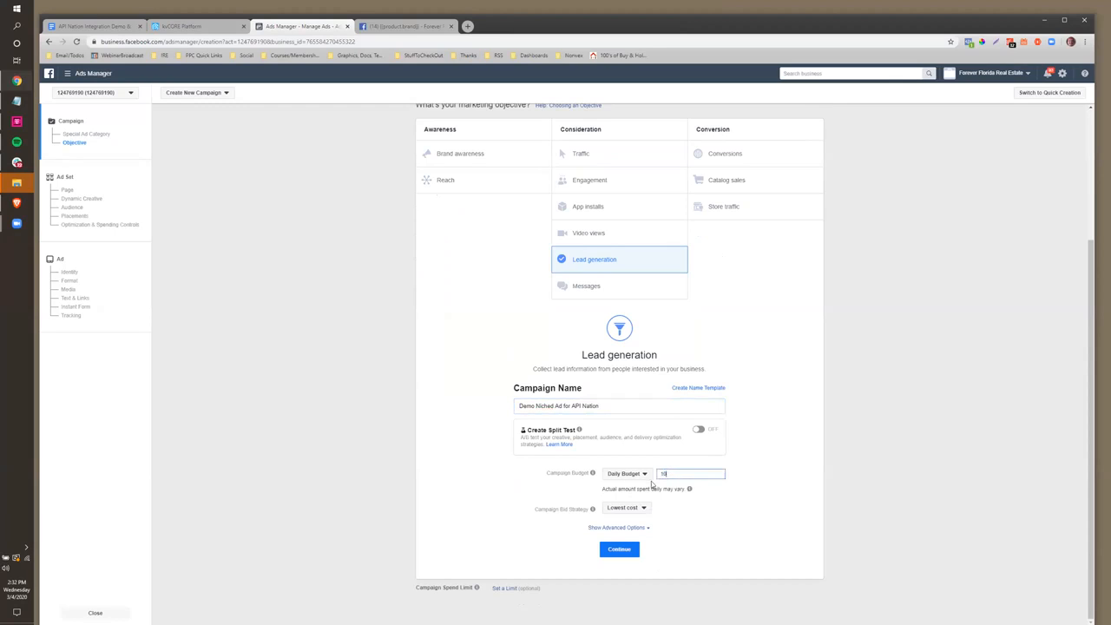
key("BackSpace")
key("BackSpace")
type("$10")
left_click(619, 554)
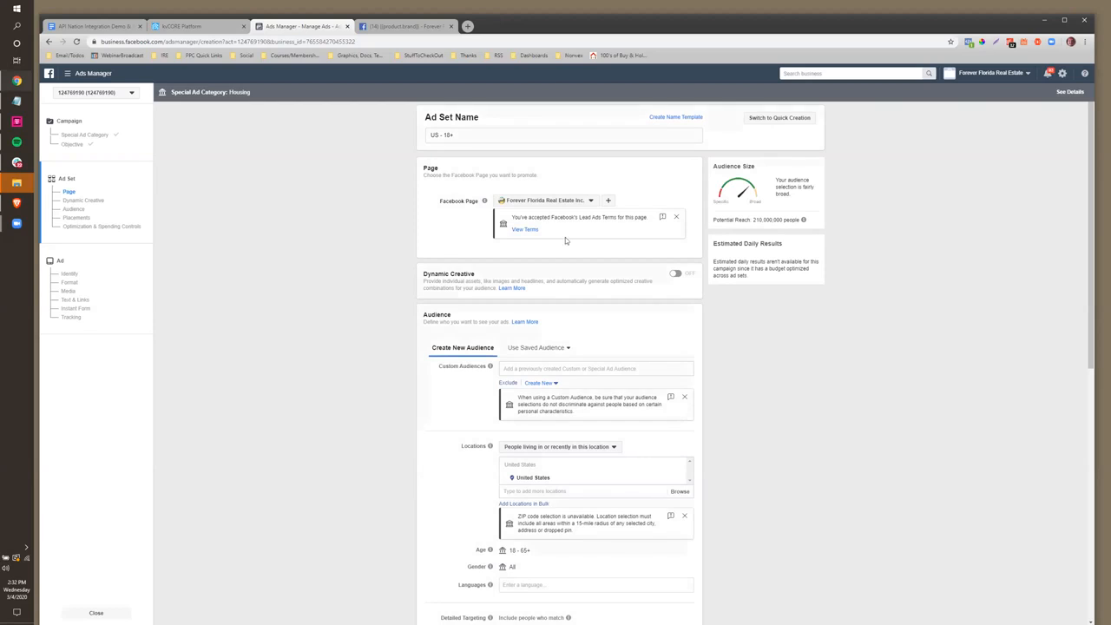
Set the ad set location to Saint Petersburg, Florida, replacing the mistaken Saint Petersburg, Russia
scroll(565, 237, "down", 2)
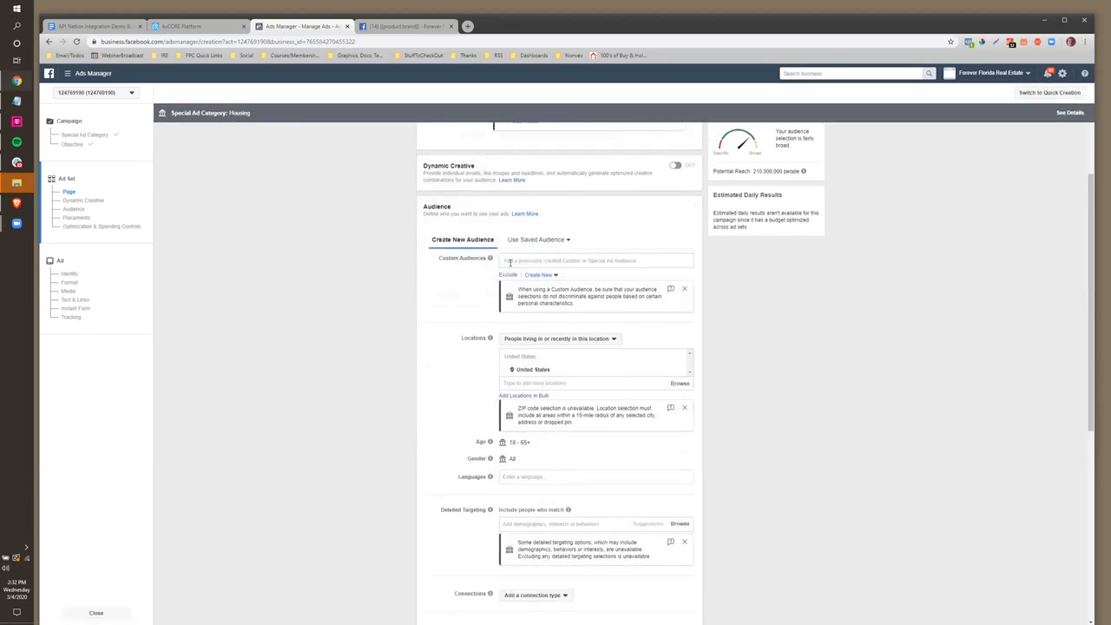
scroll(510, 262, "down", 1)
left_click(522, 340)
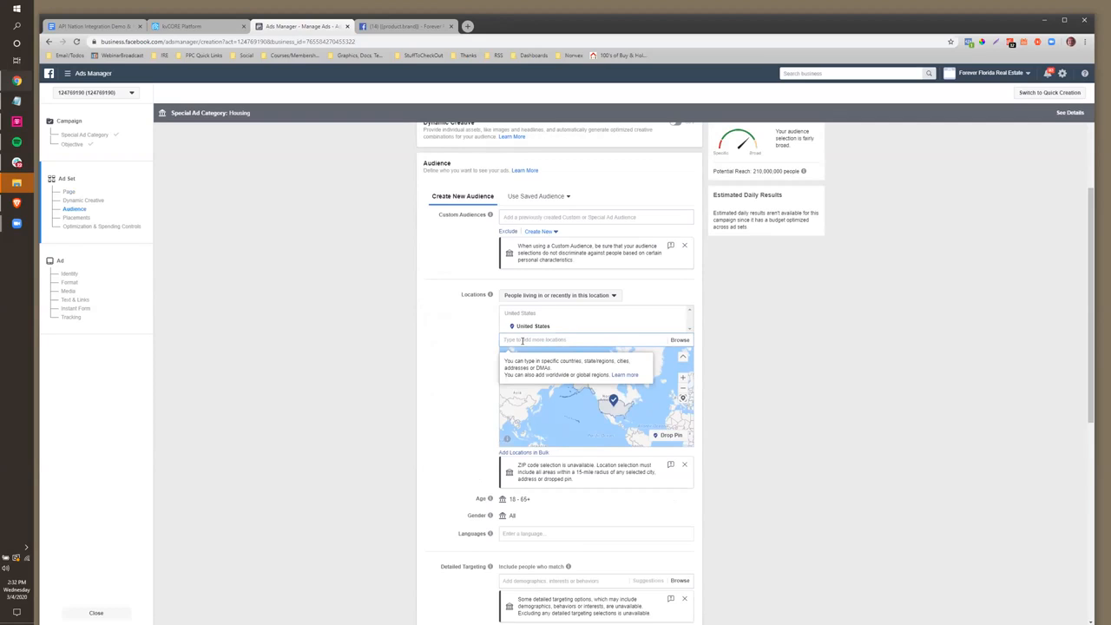
type("St Petersburg")
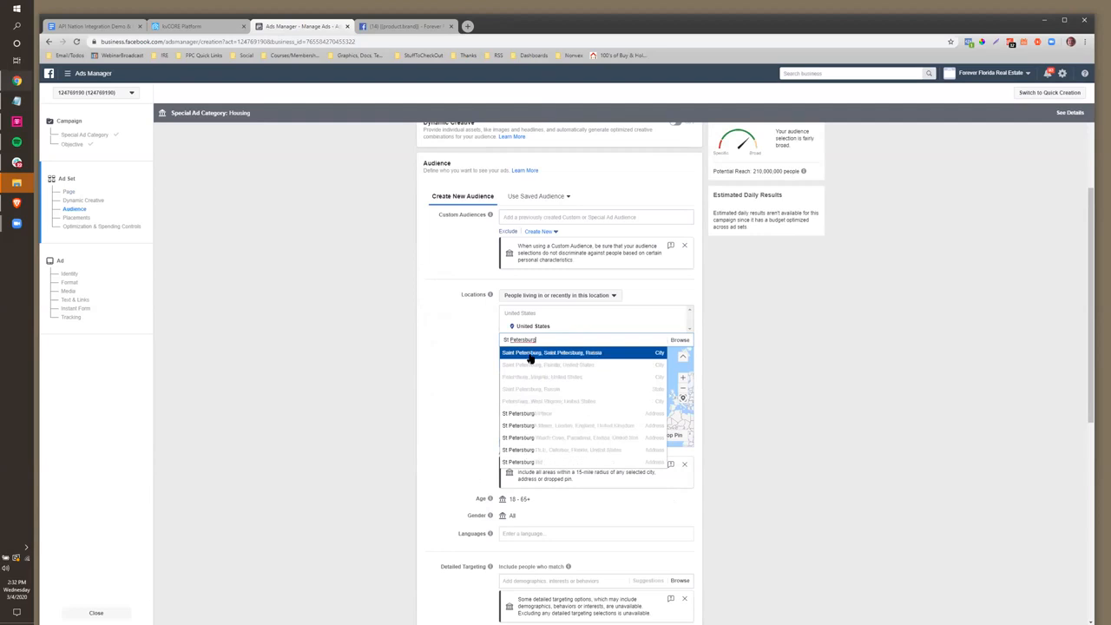
left_click(532, 355)
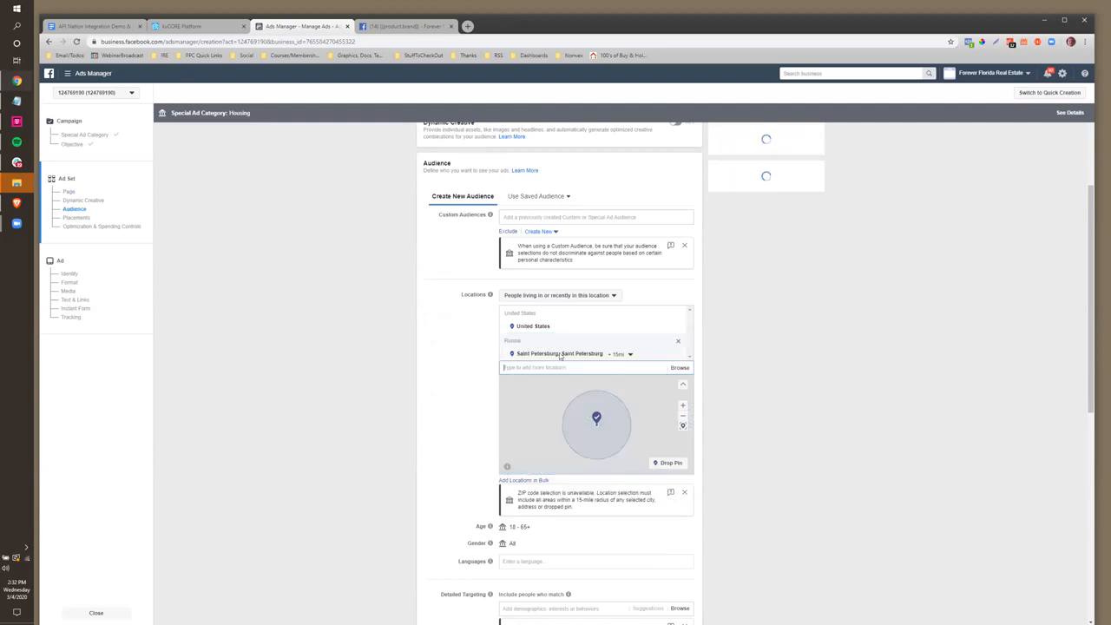
left_click(679, 356)
type("st p")
type("saint petersburg fl")
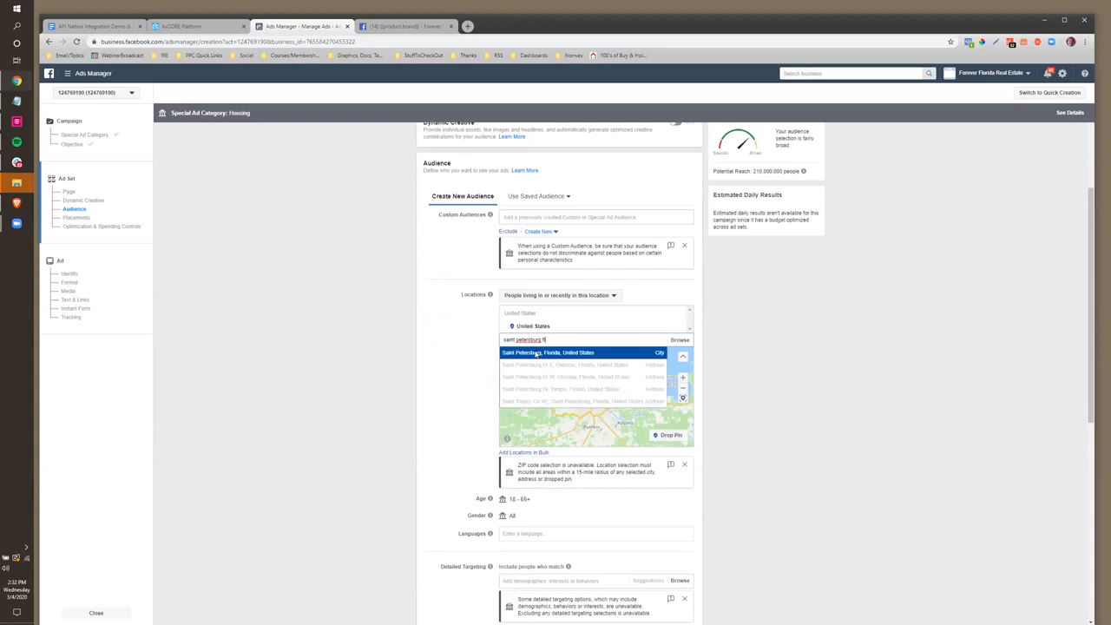
left_click(535, 355)
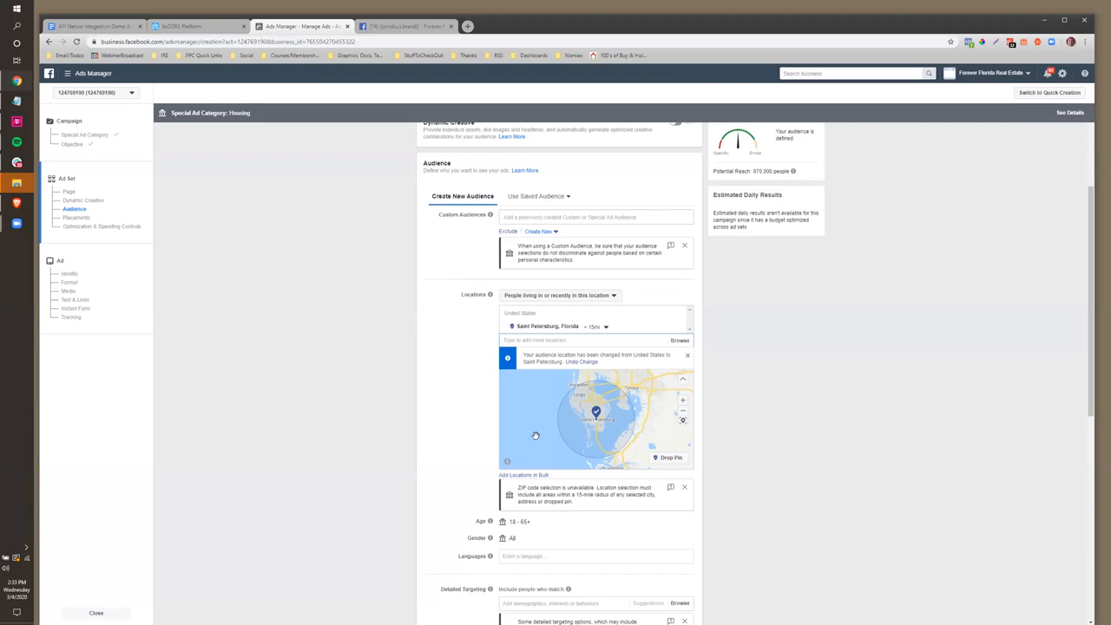
Scroll through the rest of the ad set settings to review them
scroll(536, 435, "down", 2)
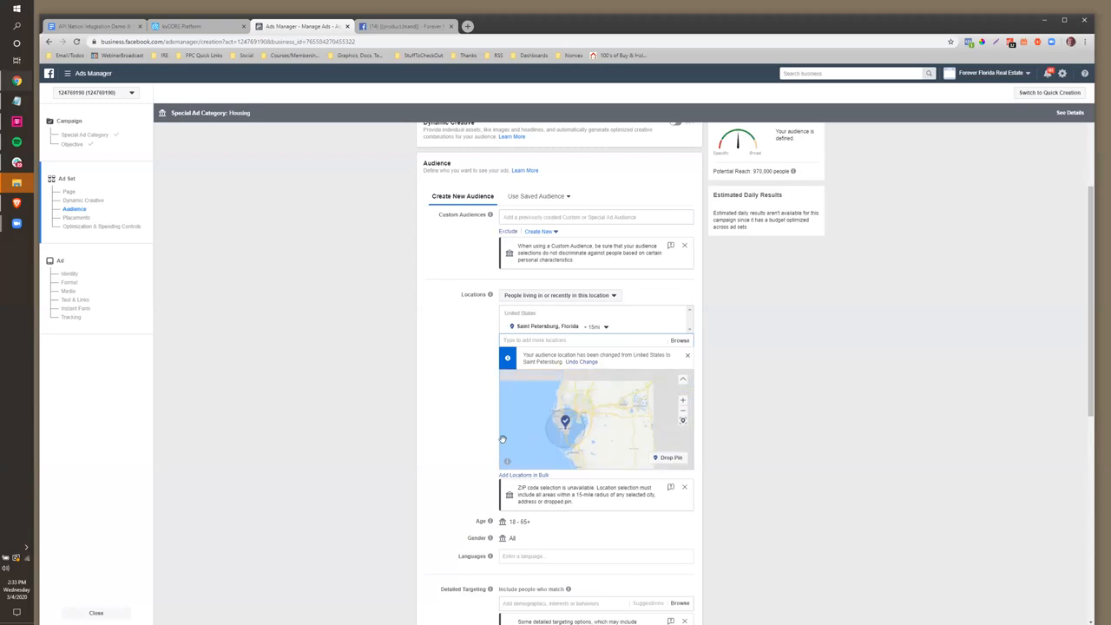
scroll(475, 432, "down", 2)
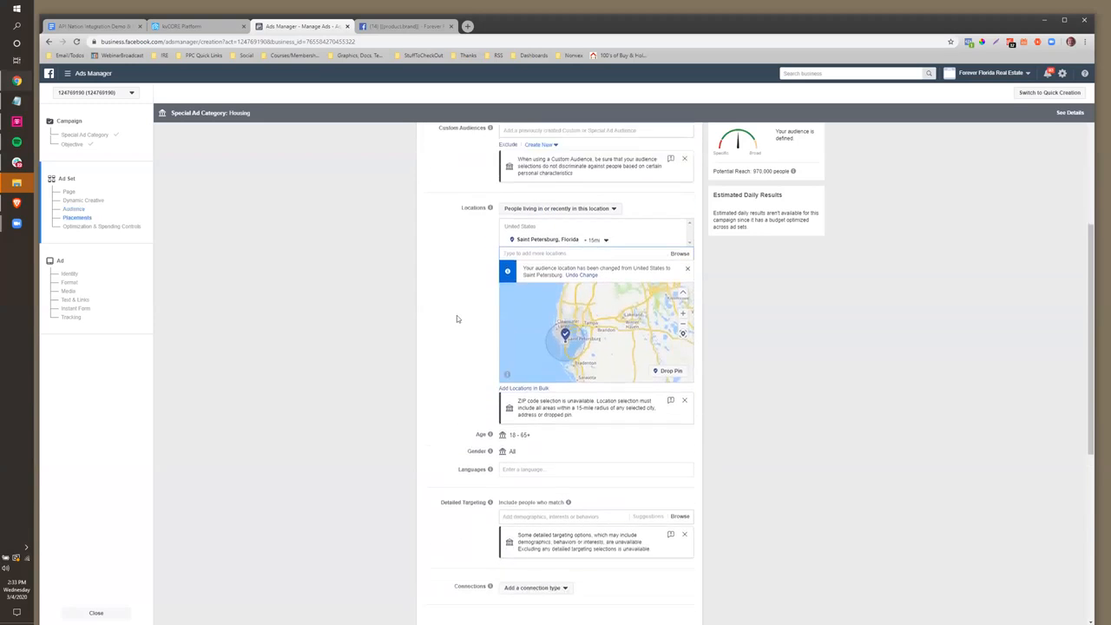
scroll(457, 318, "down", 4)
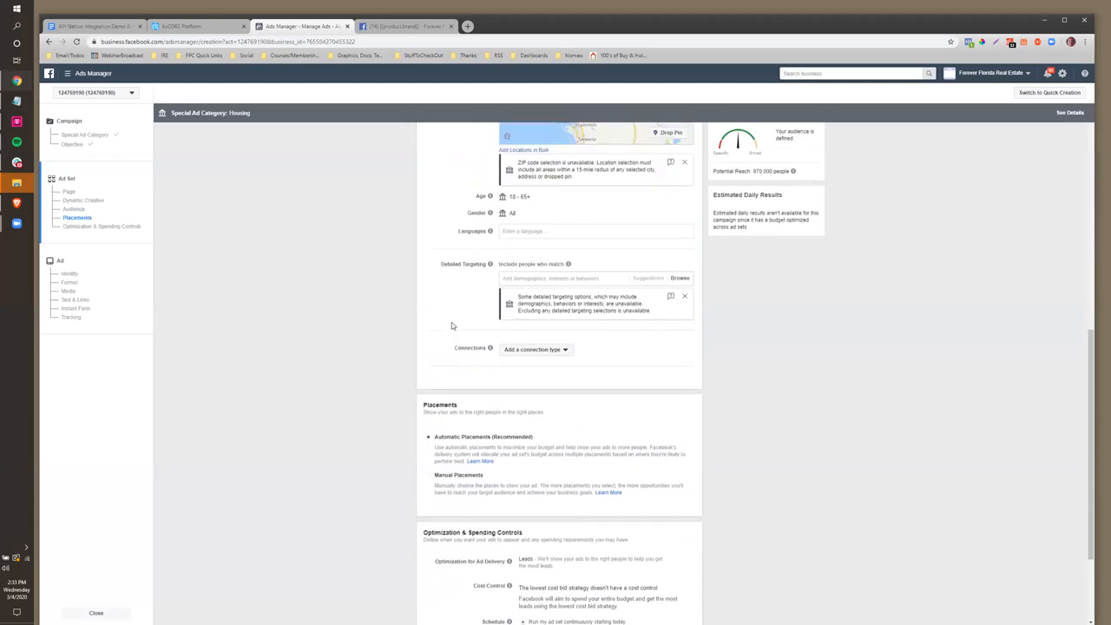
scroll(452, 323, "down", 3)
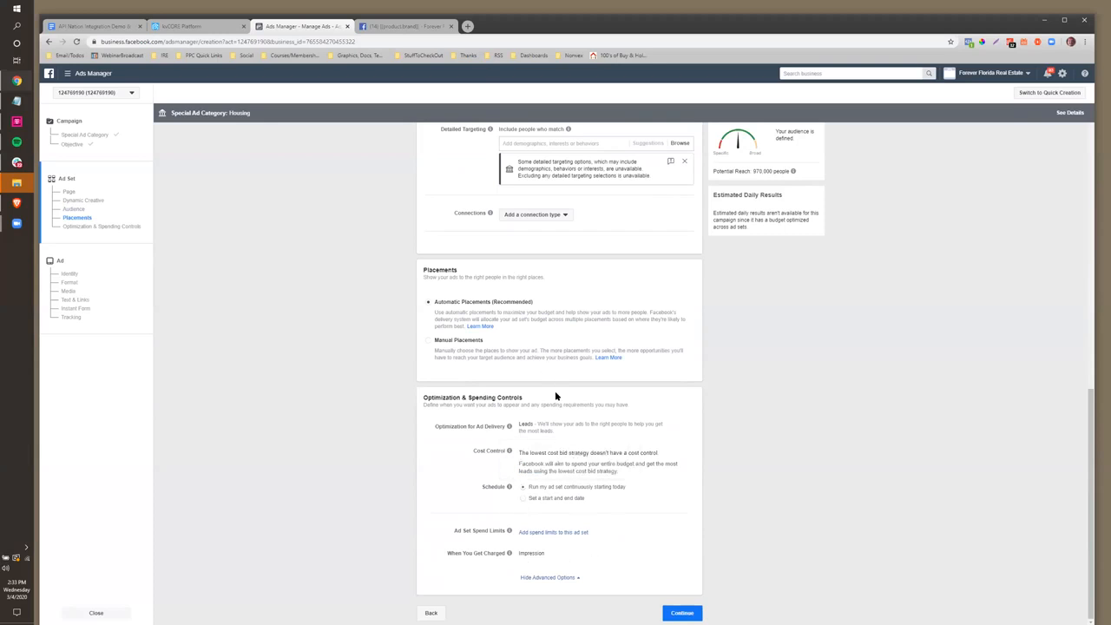
scroll(554, 391, "up", 2)
scroll(405, 372, "down", 2)
Move on to ad setup, clear the existing image, and start a new video with Create Video
left_click(682, 613)
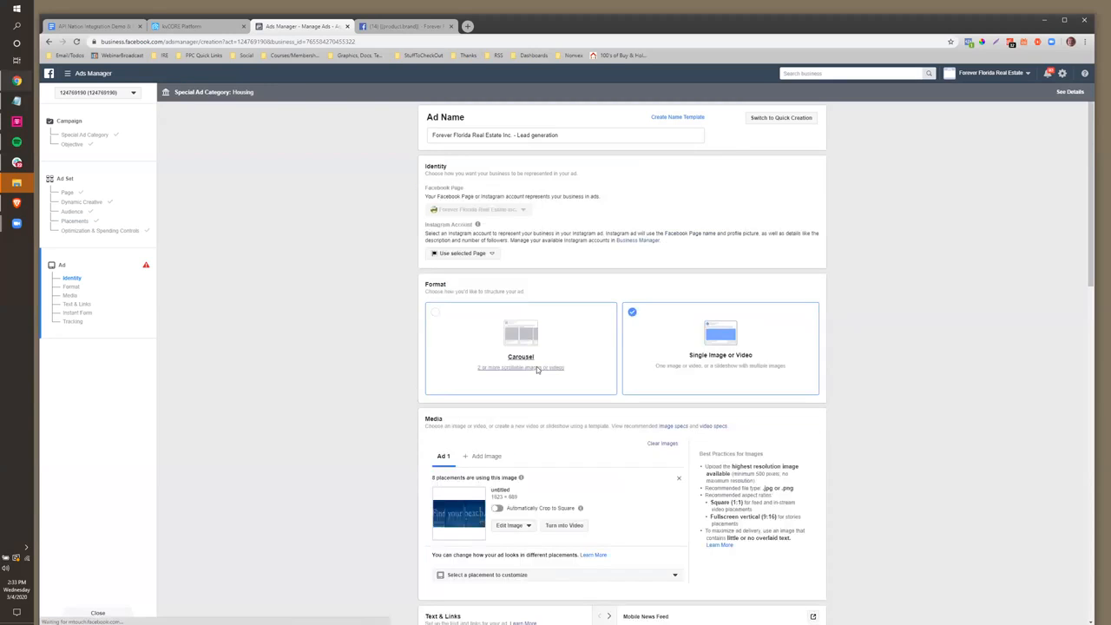
scroll(531, 388, "down", 1)
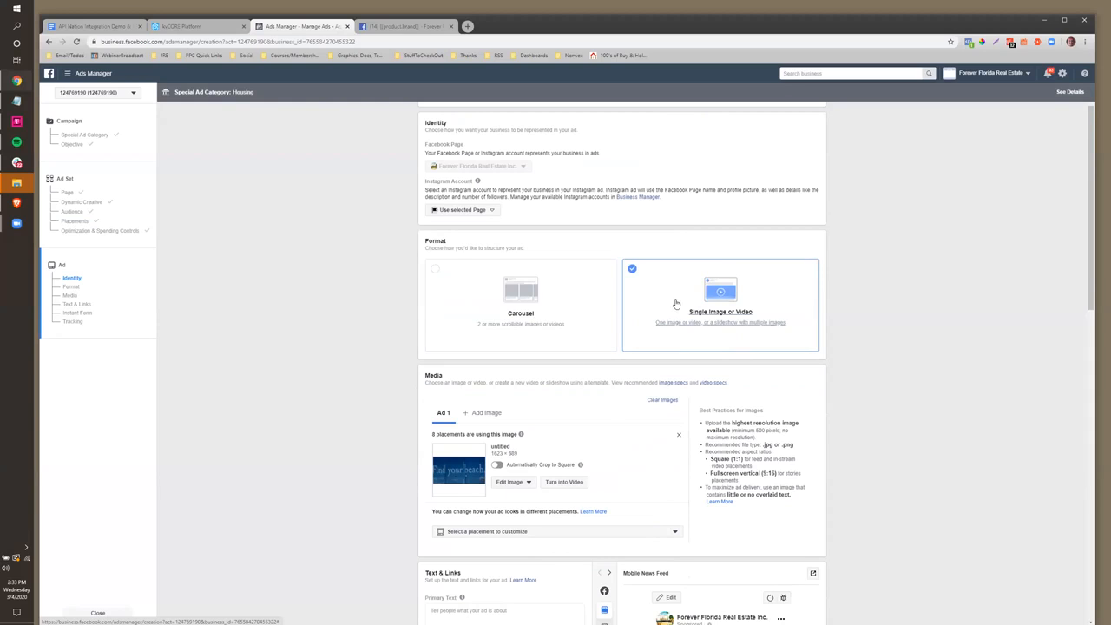
left_click(663, 402)
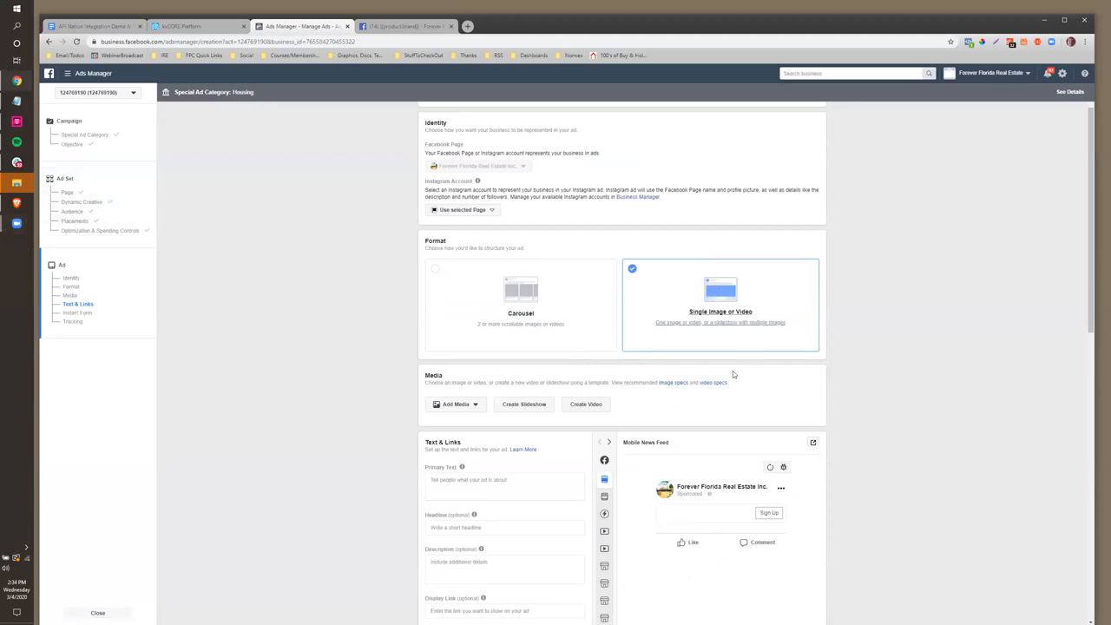
left_click(586, 404)
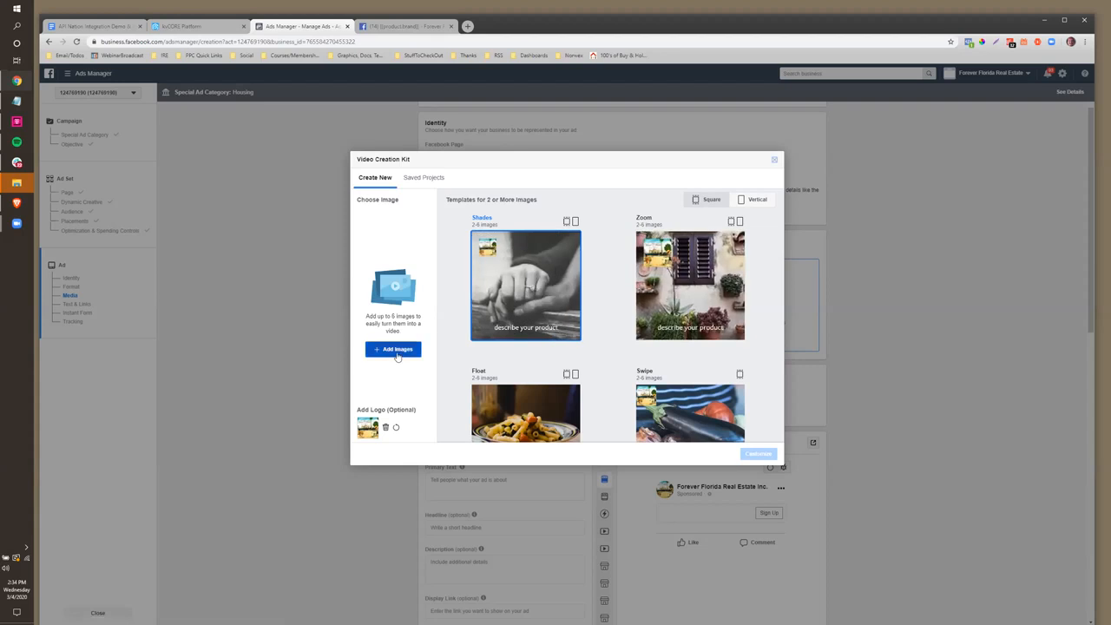
Use the vacant-lot photo as the only image, delete the sample logo, and customize 'Showcase a Square Image'
left_click(395, 351)
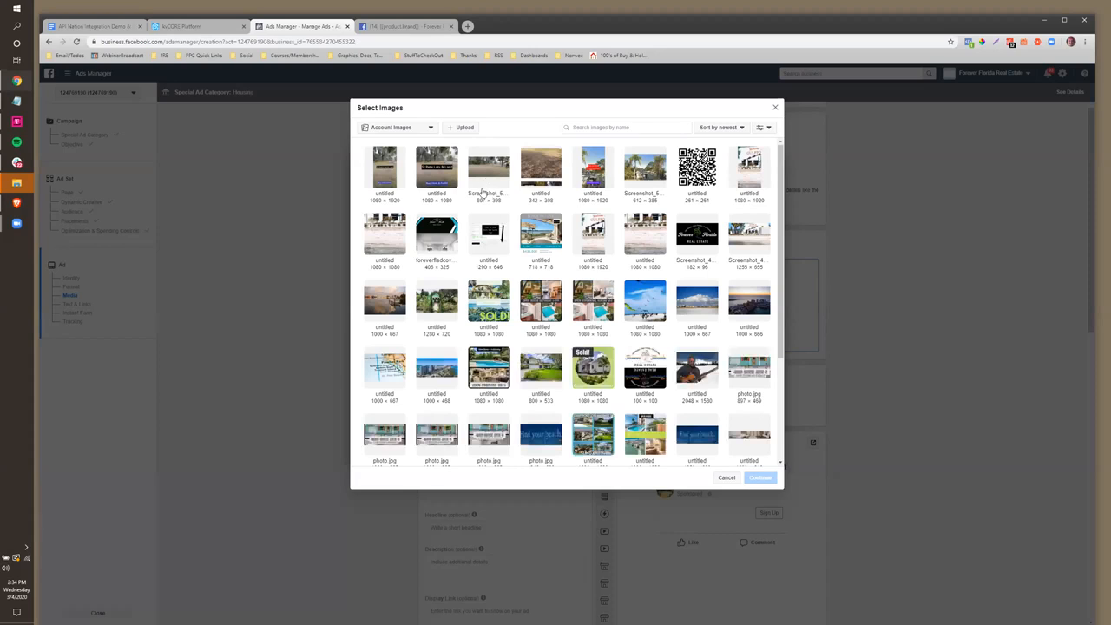
left_click(486, 171)
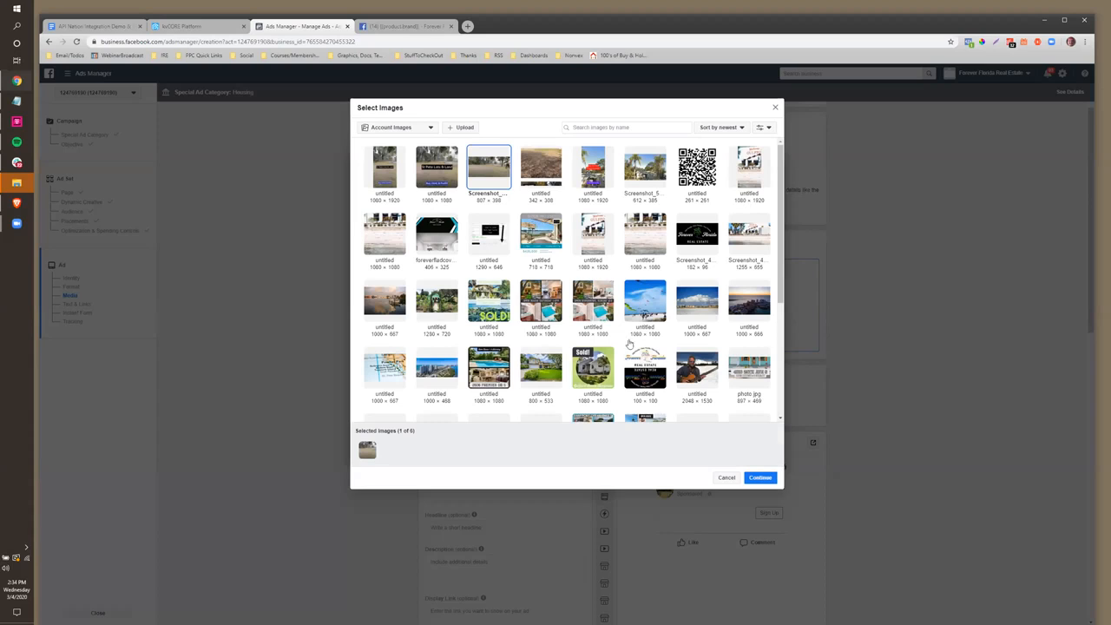
left_click(759, 478)
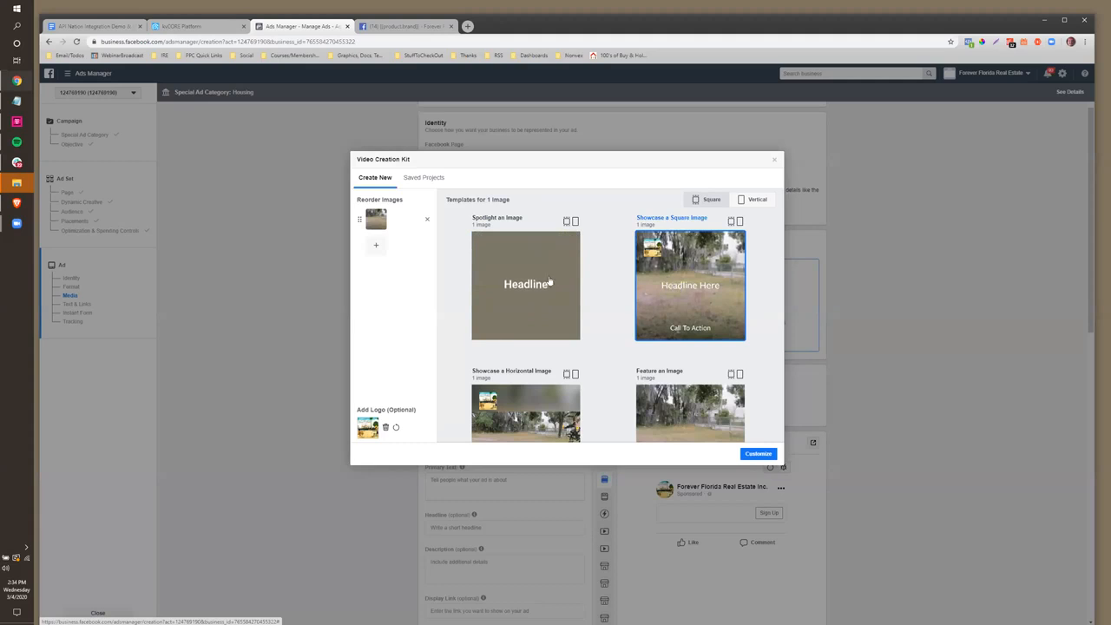
left_click(386, 427)
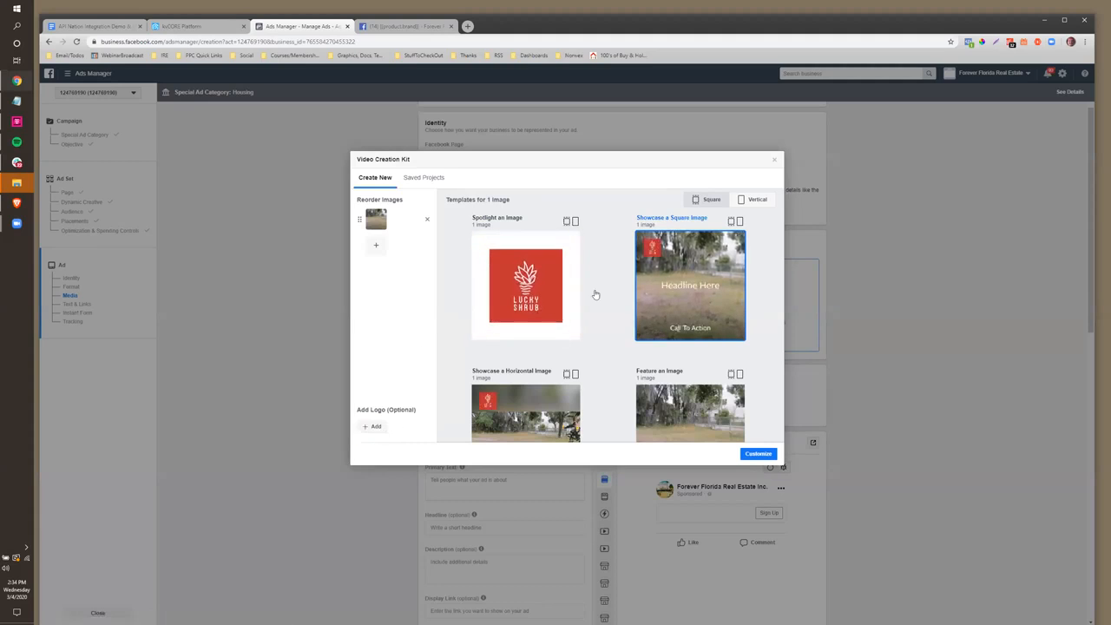
left_click(758, 453)
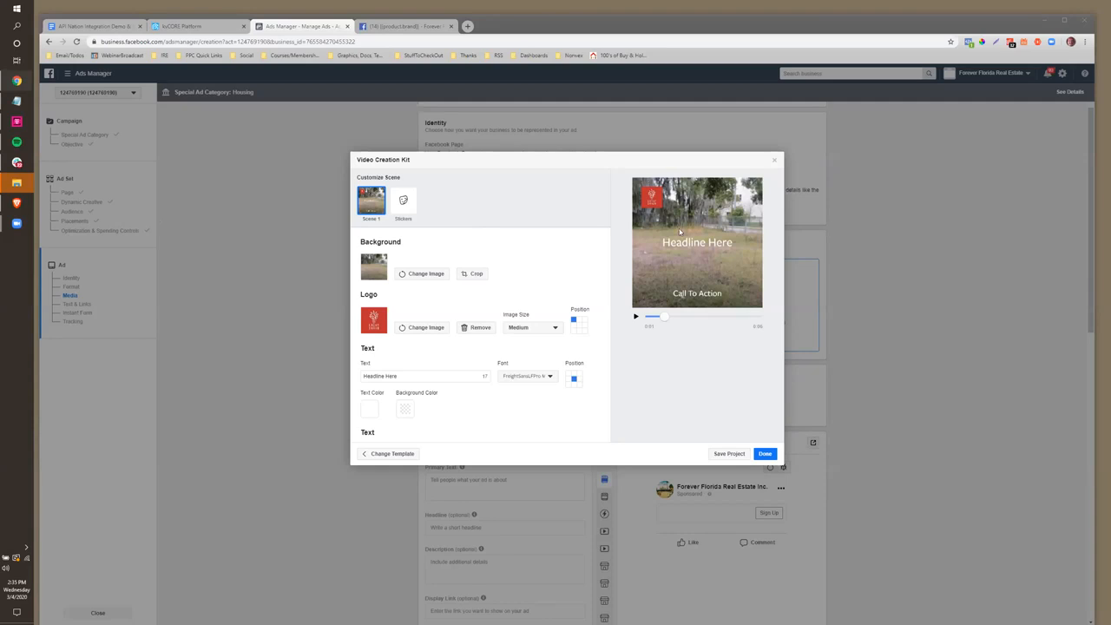
Remove the scene logo and change the text to 'St Pete Lots' and 'See The List Now'
left_click(477, 329)
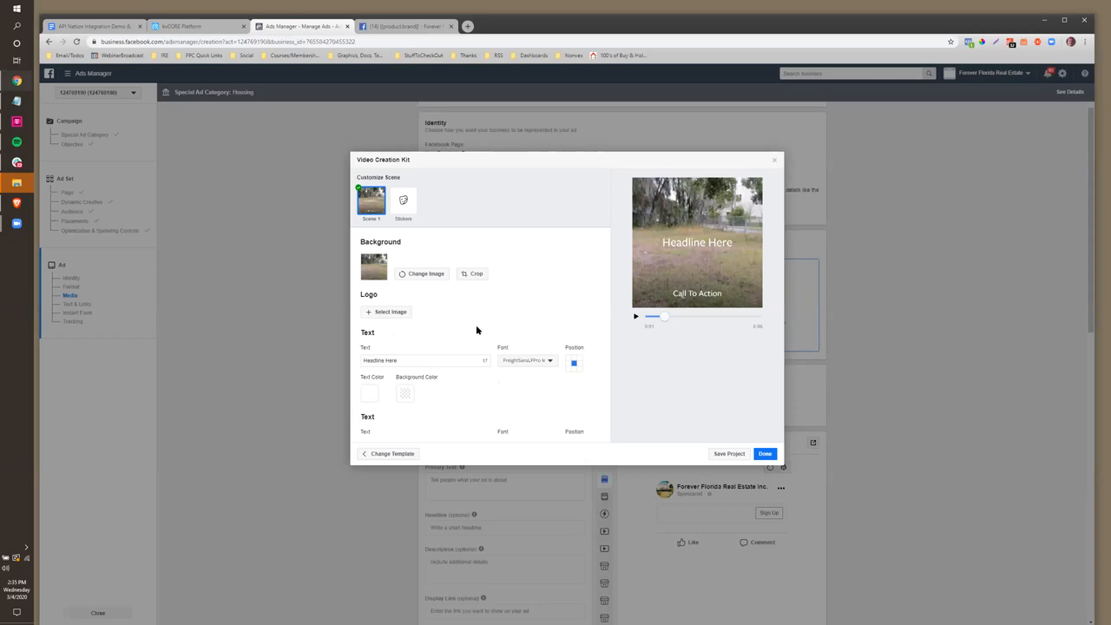
left_click_drag(398, 360, 358, 361)
type("St Pet")
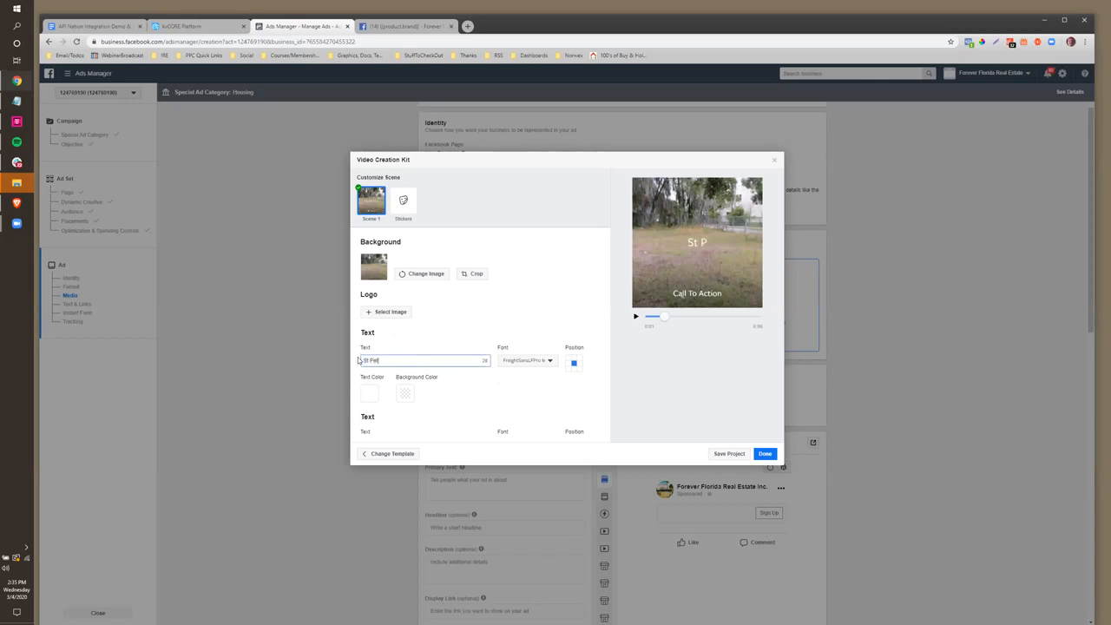
type("e Lots For Sale")
scroll(413, 351, "down", 1)
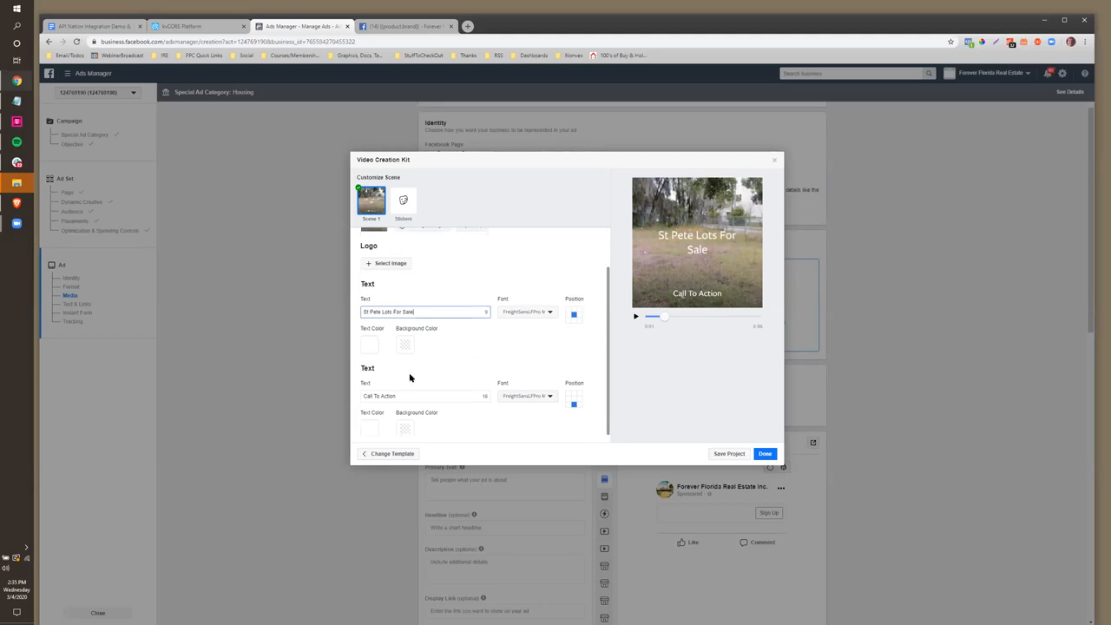
left_click_drag(409, 393, 374, 394)
left_click_drag(392, 310, 441, 310)
key("BackSpace")
left_click_drag(397, 395, 353, 392)
type("See The List Now")
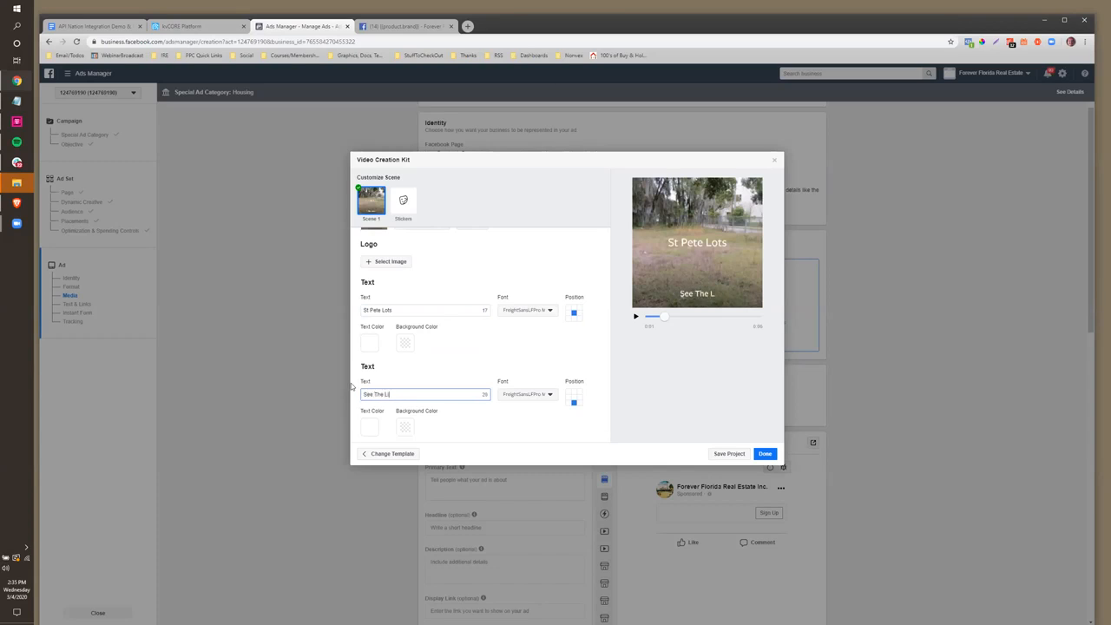
Give the headline a 100% black background and the second line 100% red #F80000, then click Done
left_click(407, 344)
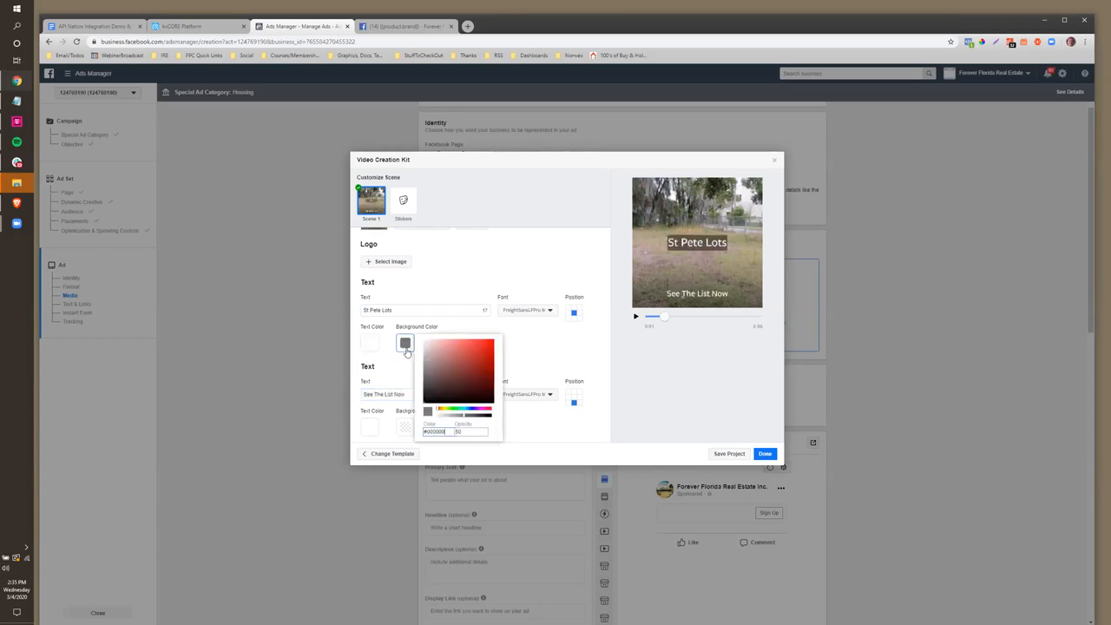
left_click(492, 416)
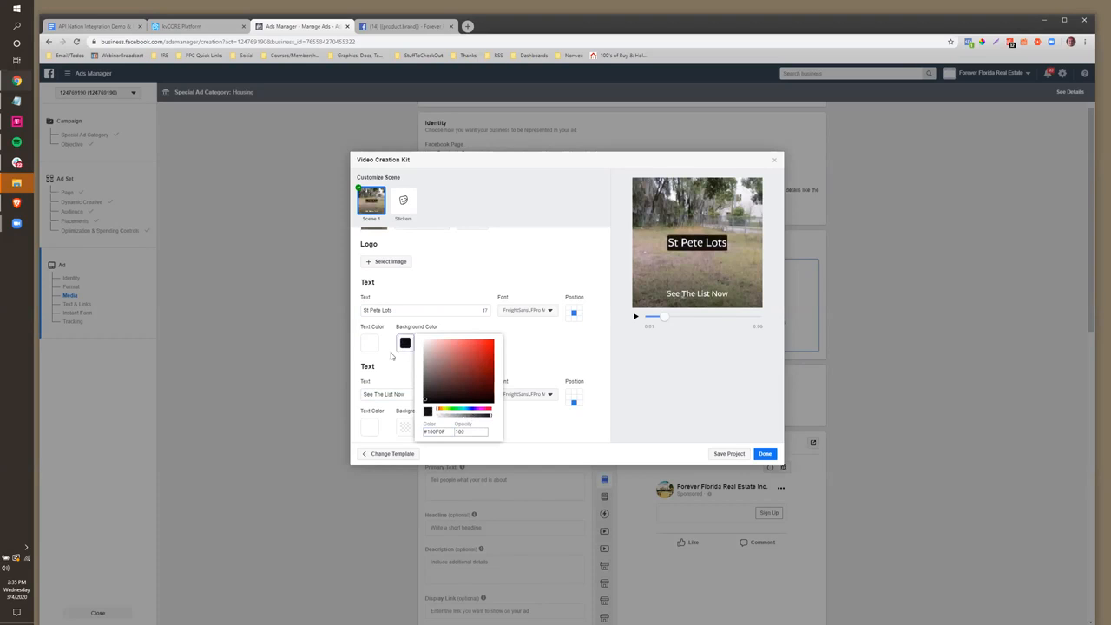
left_click(394, 376)
left_click(405, 425)
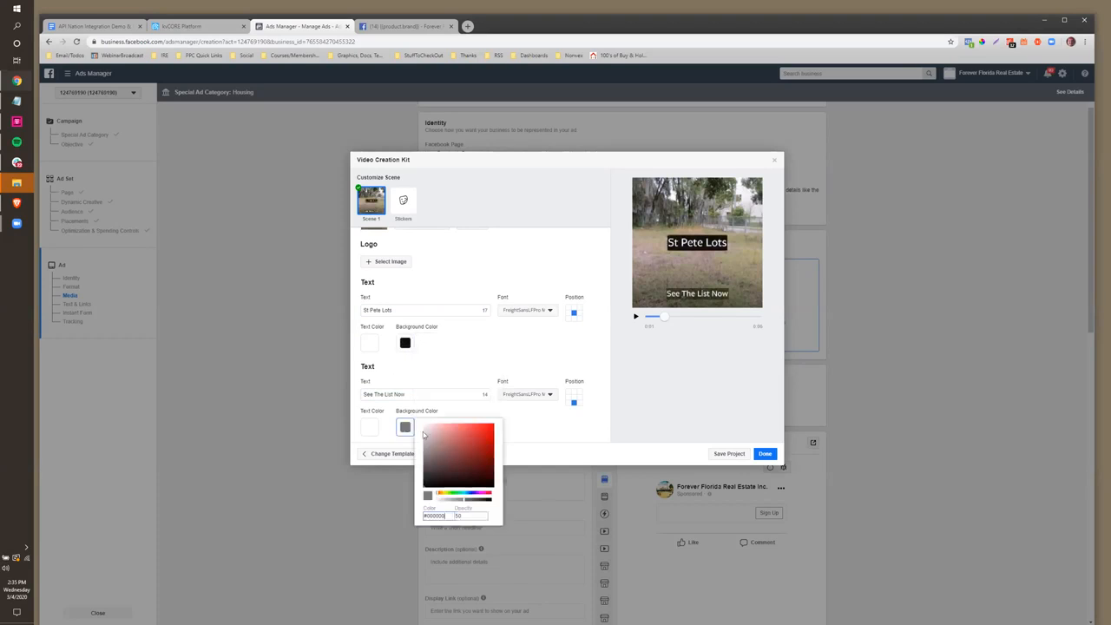
left_click(492, 426)
left_click_drag(481, 500, 504, 502)
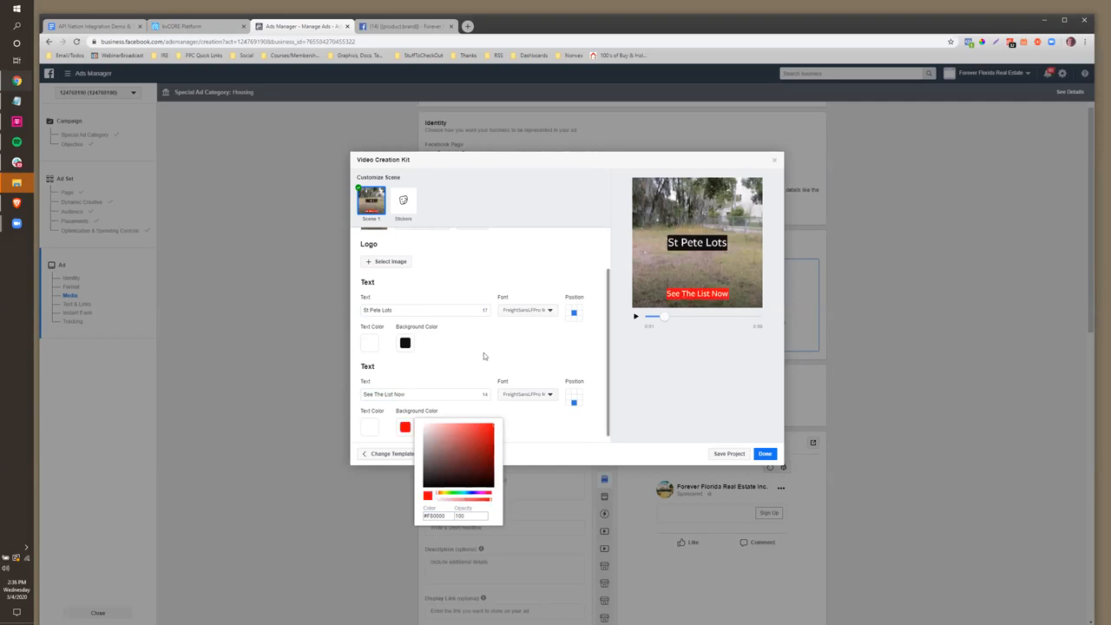
left_click(765, 453)
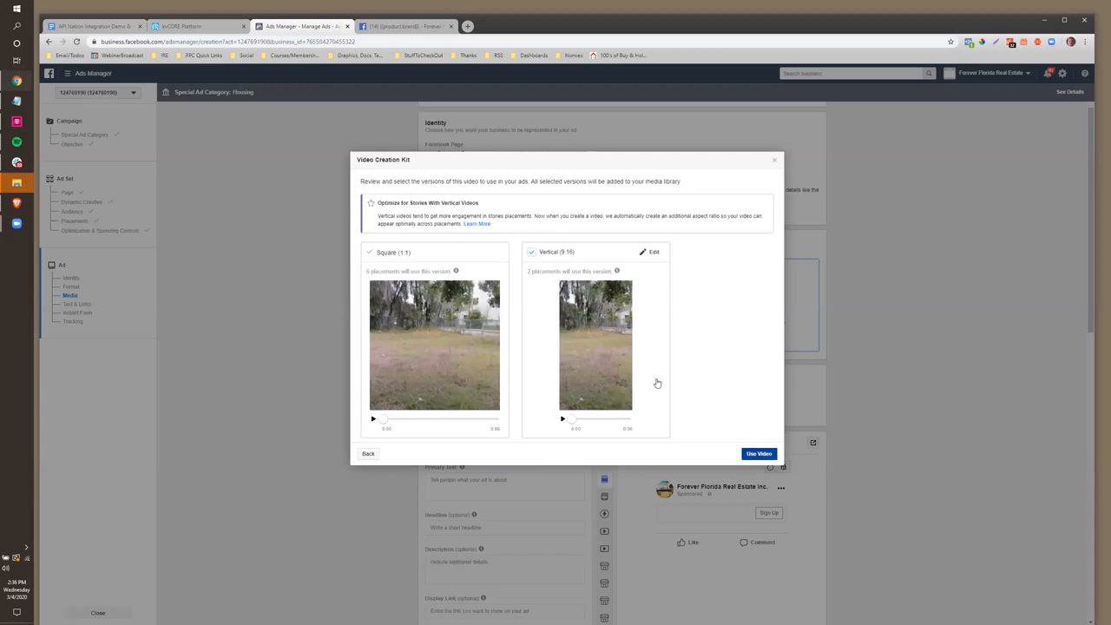
Add the finished video to the ad's Media and put the cursor in the Primary Text box
scroll(621, 436, "down", 1)
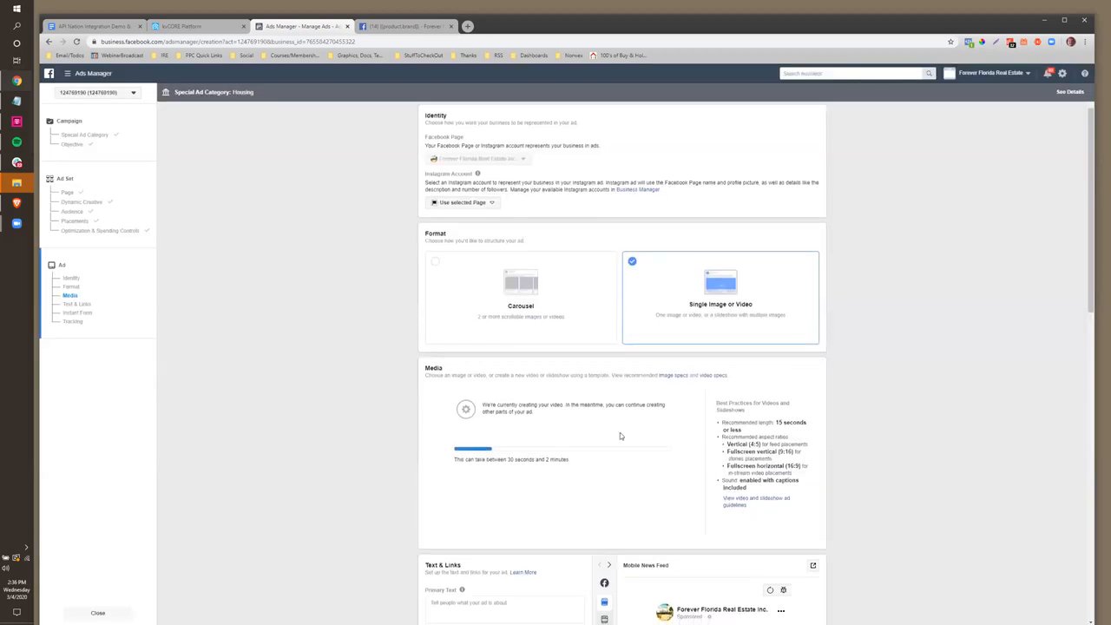
scroll(620, 436, "down", 2)
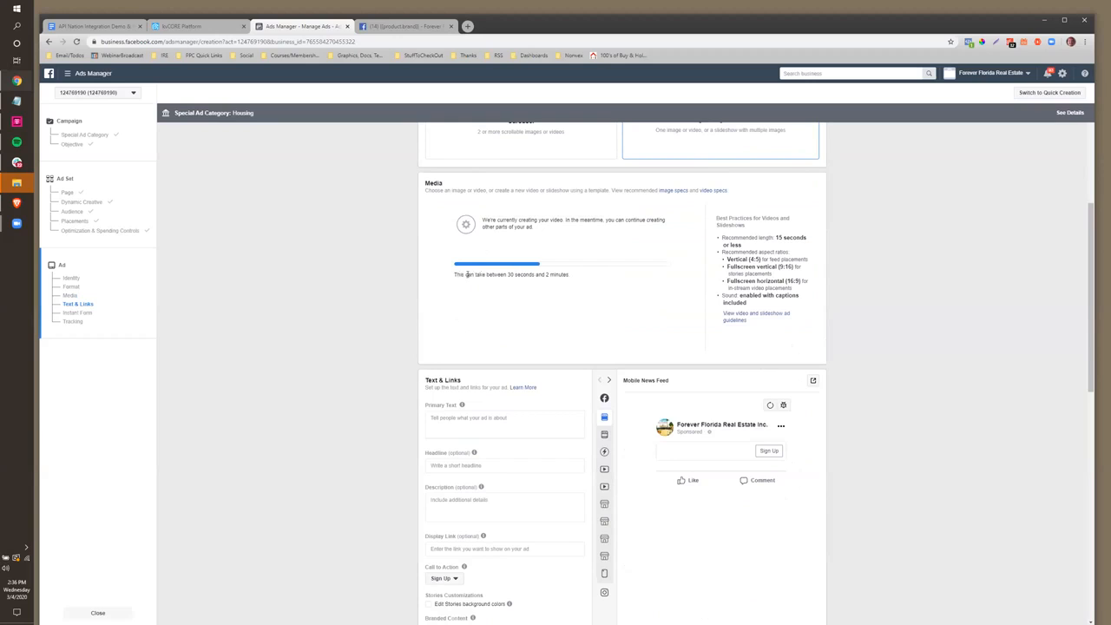
left_click_drag(507, 274, 592, 282)
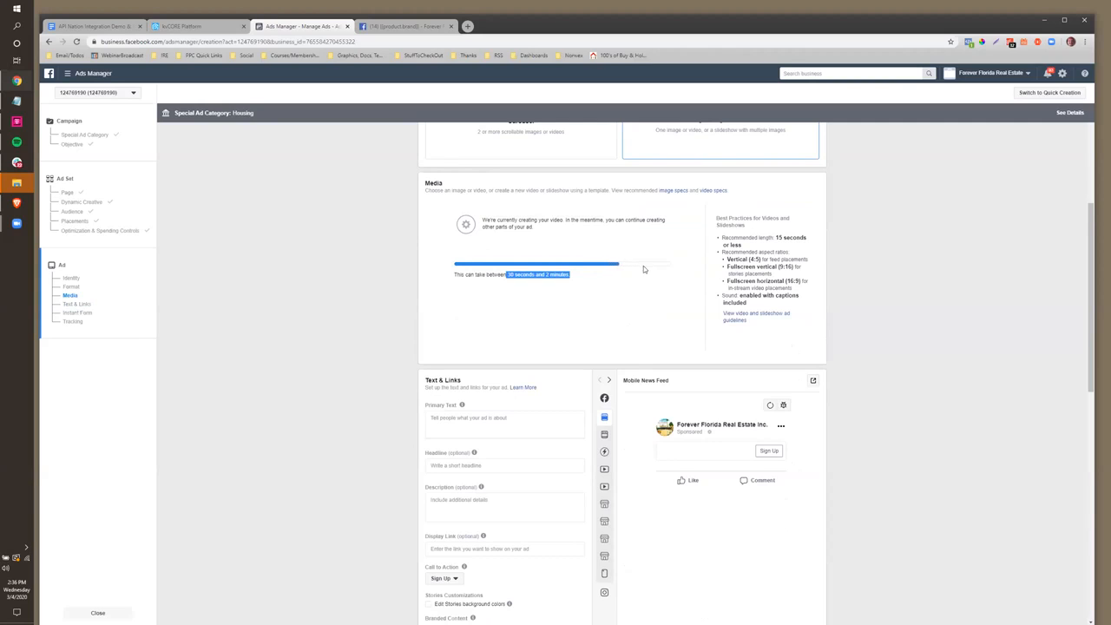
left_click(463, 417)
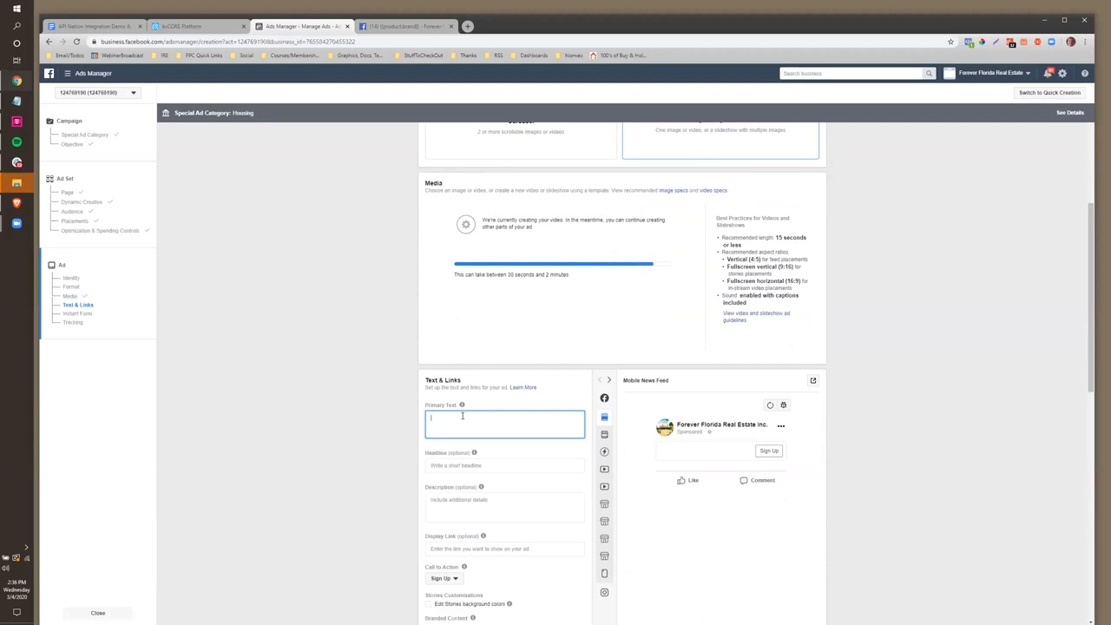
Rewrite the primary text as 'See A List of Pete Lots For Sale [Priced From] $25,000 to -5Million]'
type("See A List of St Pete Lots For Sale [Price")
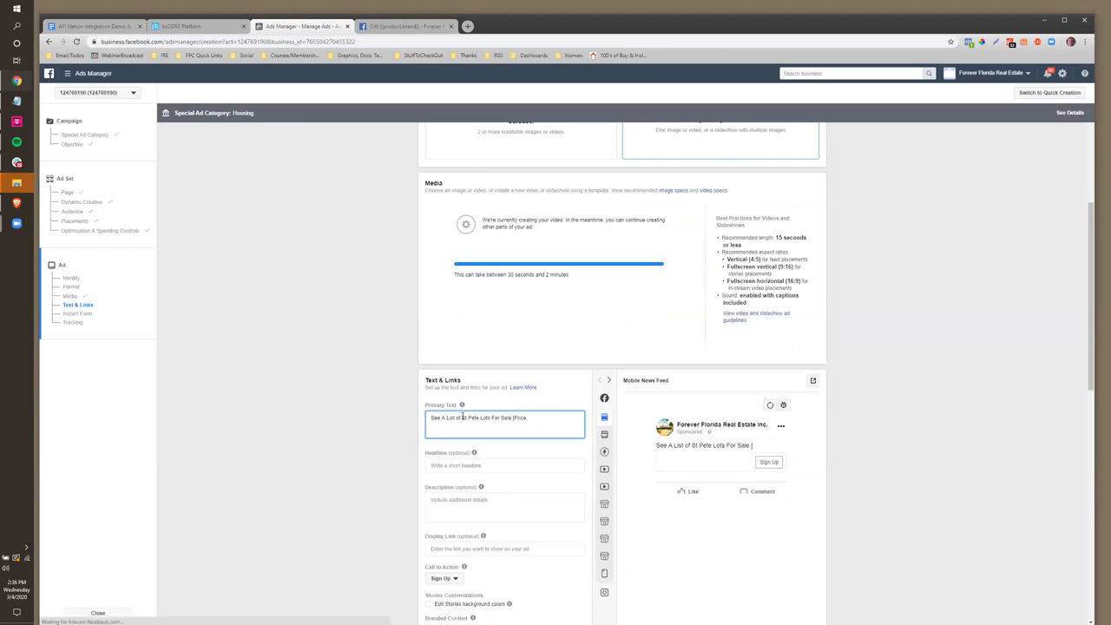
type("d From] $25,000 to -")
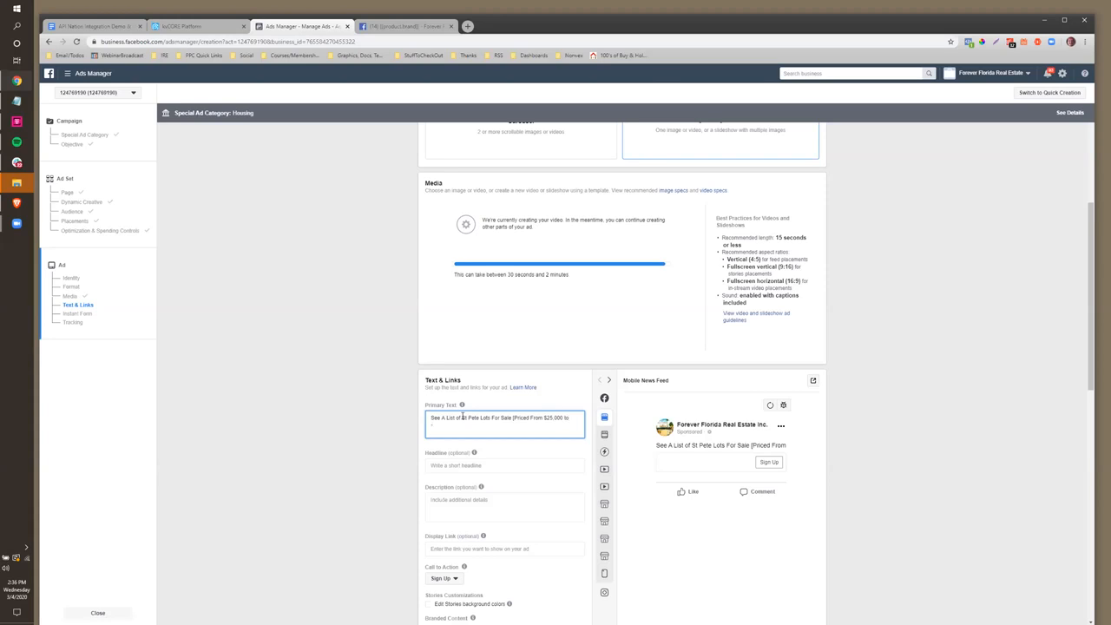
type("5Million]")
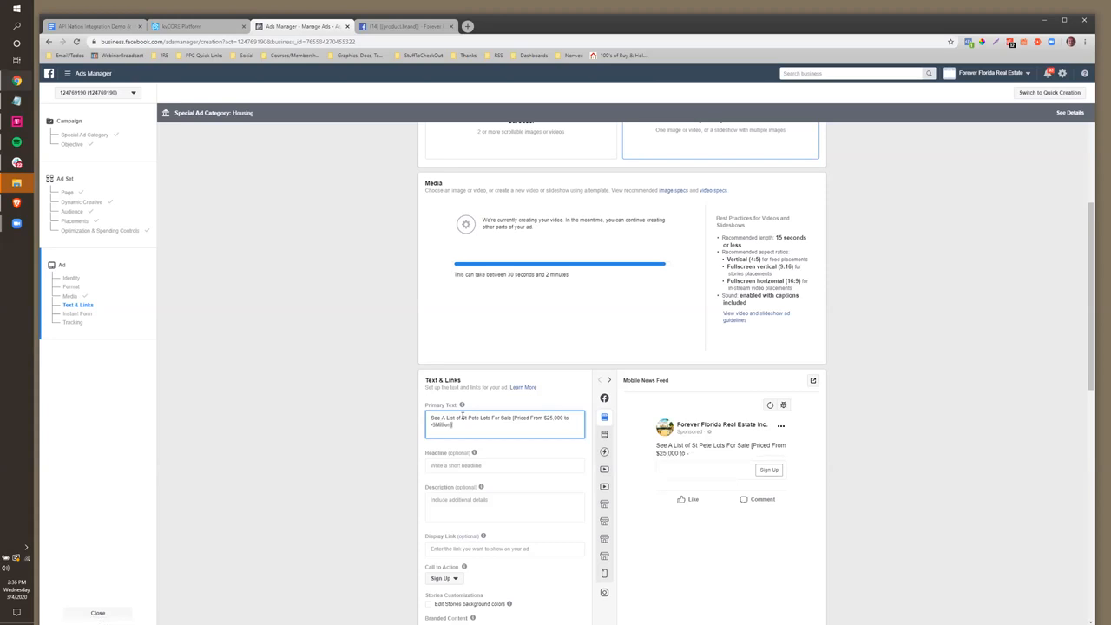
scroll(483, 431, "down", 1)
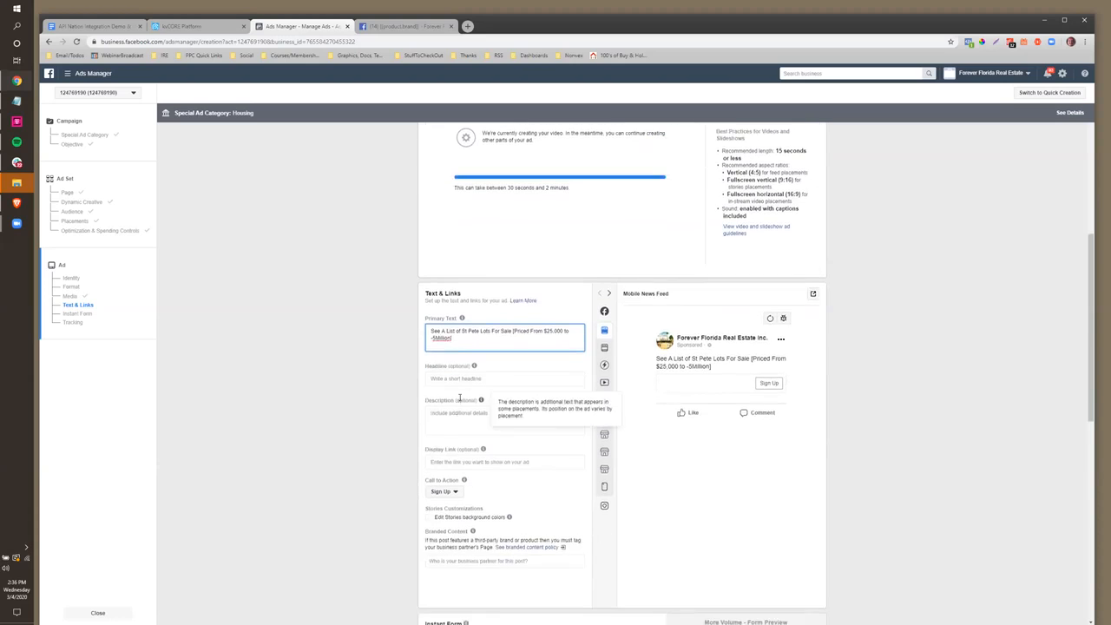
Set the headline to 'St Pete Lots For Sale' and the call to action to Learn More
left_click(469, 379)
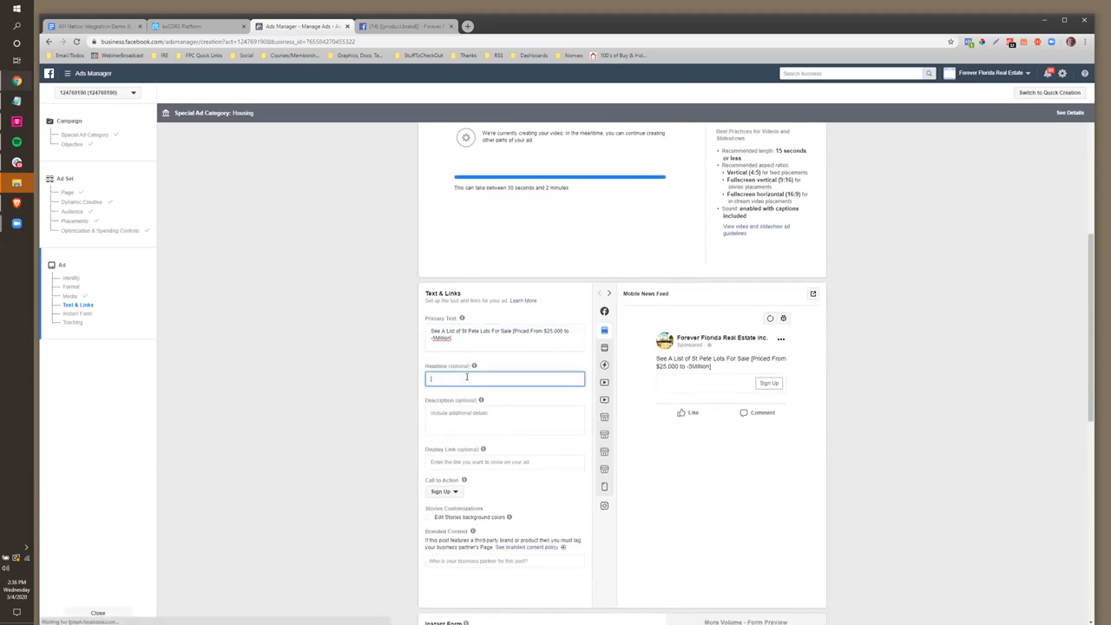
type("St Pete Lot")
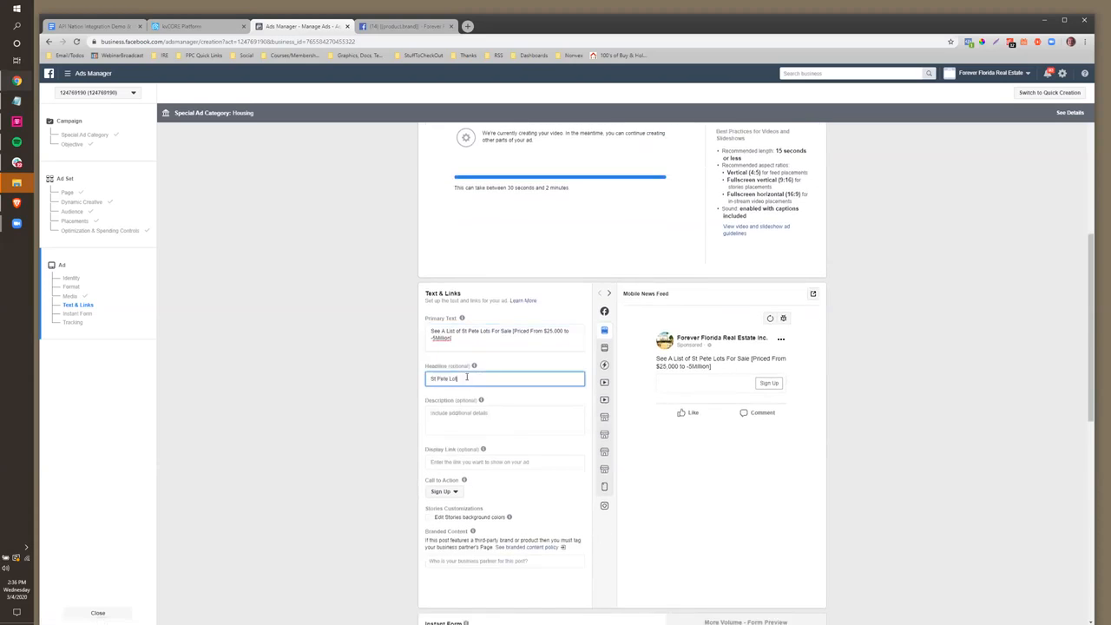
type("s For Sale")
scroll(448, 417, "down", 1)
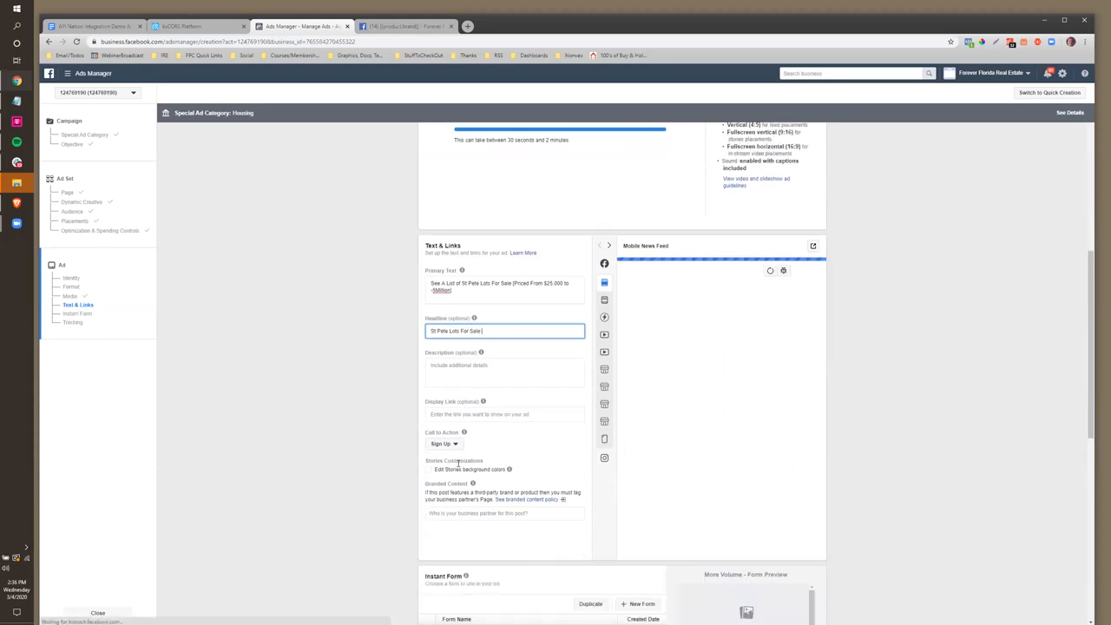
left_click(445, 404)
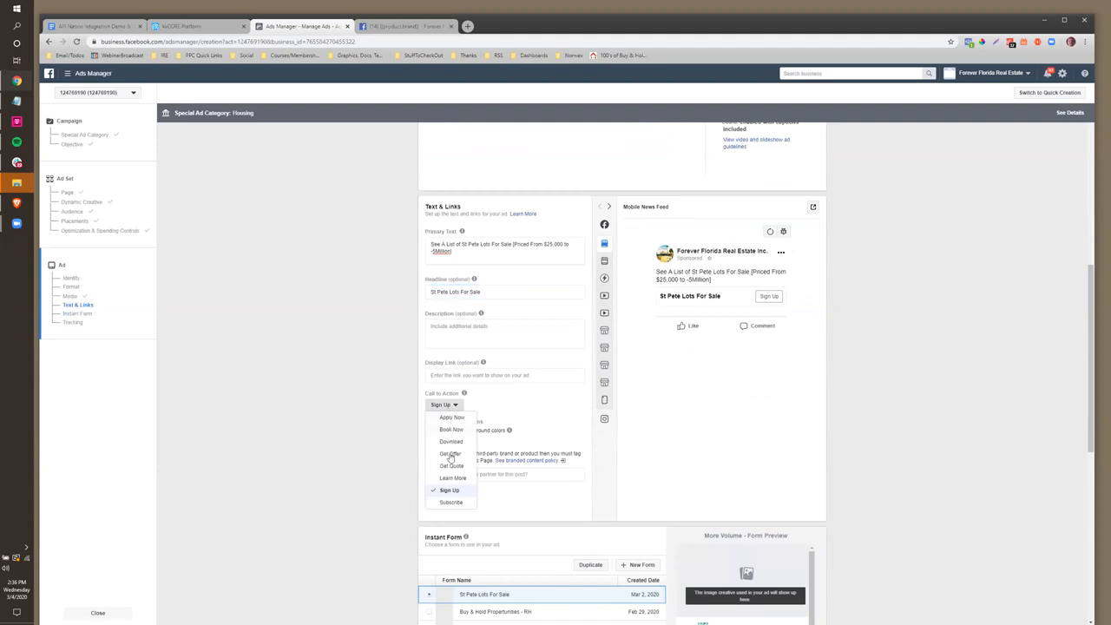
left_click(446, 478)
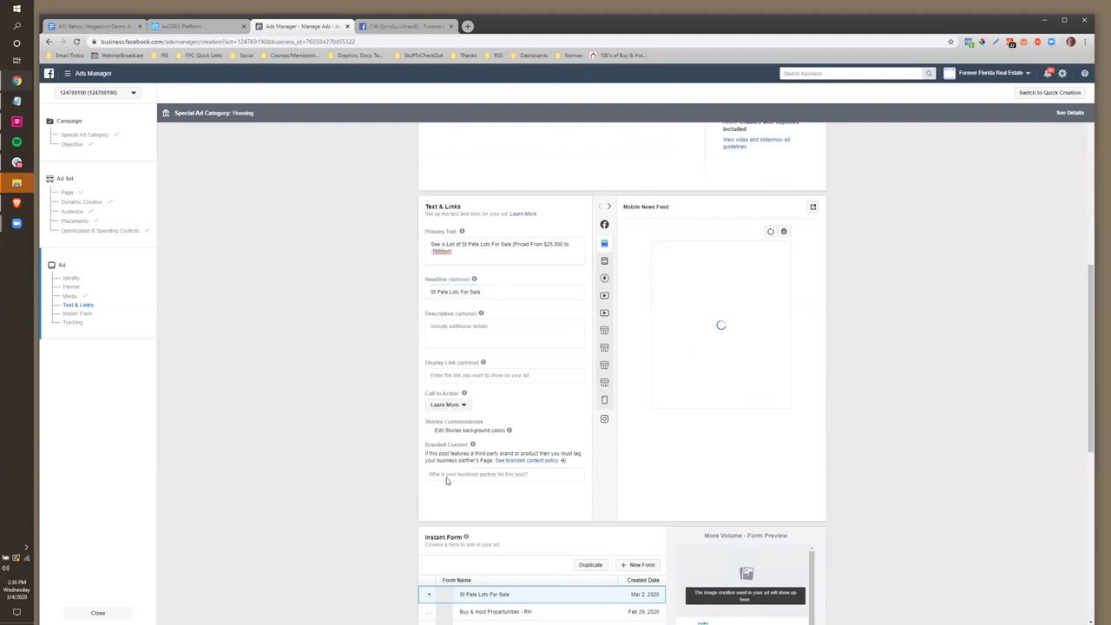
Scroll through Format, Media and Text & Links until the video finishes processing, then reach Instant Form
scroll(594, 347, "up", 4)
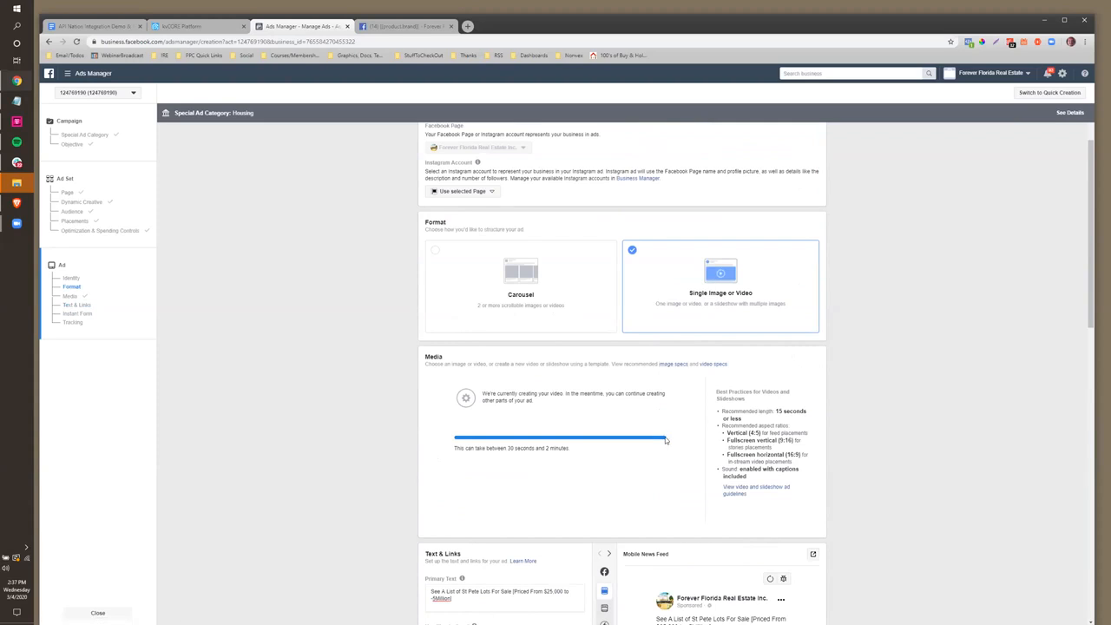
scroll(555, 402, "down", 2)
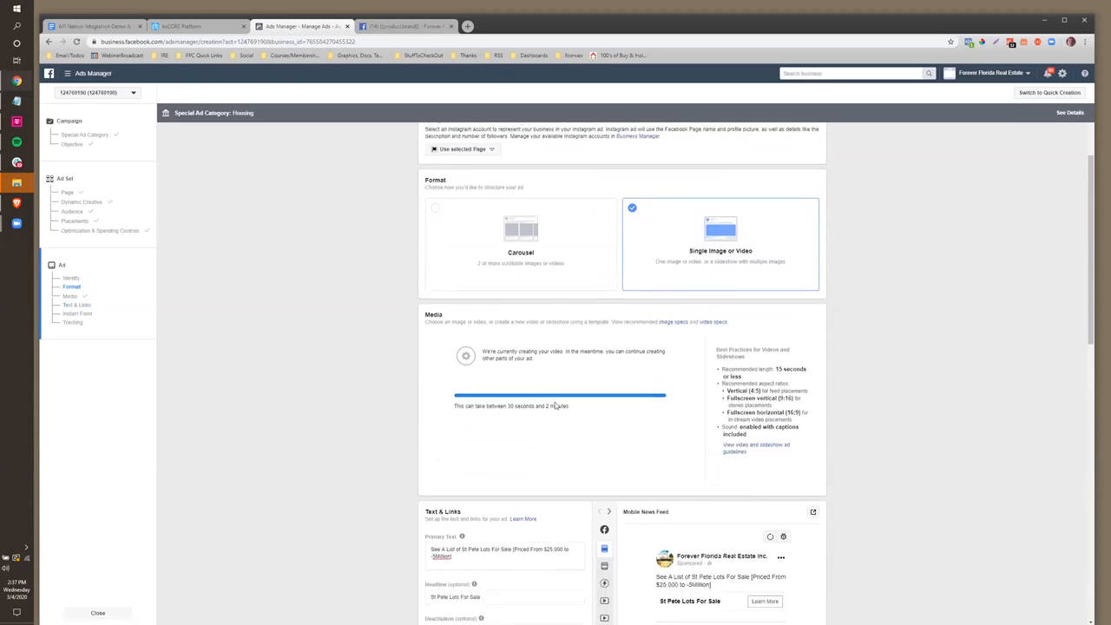
scroll(652, 330, "down", 3)
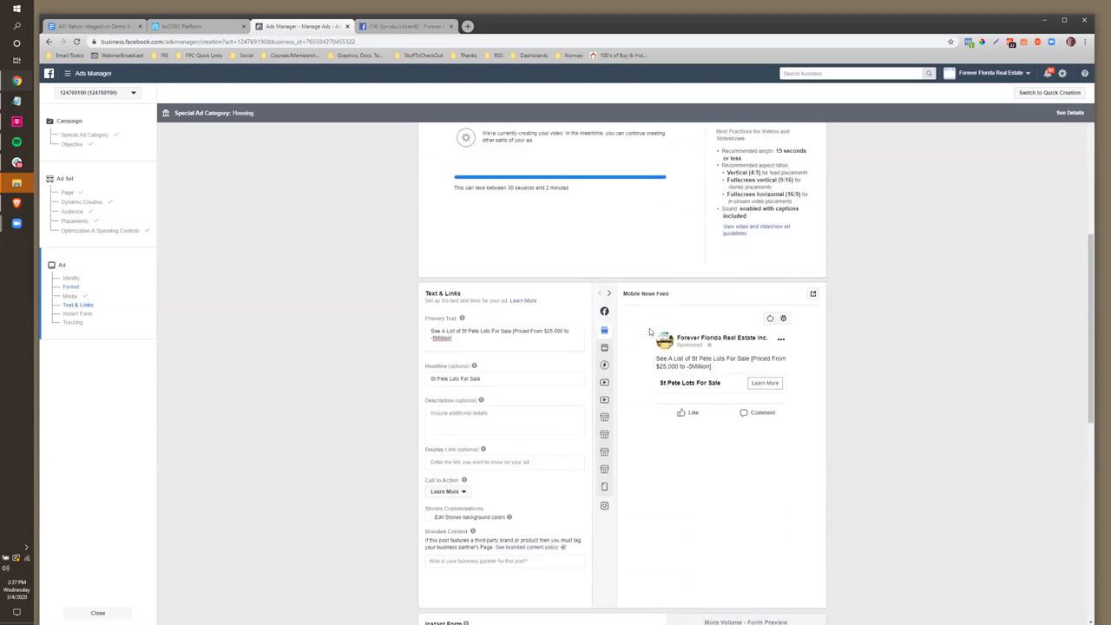
scroll(539, 324, "down", 1)
scroll(539, 324, "up", 4)
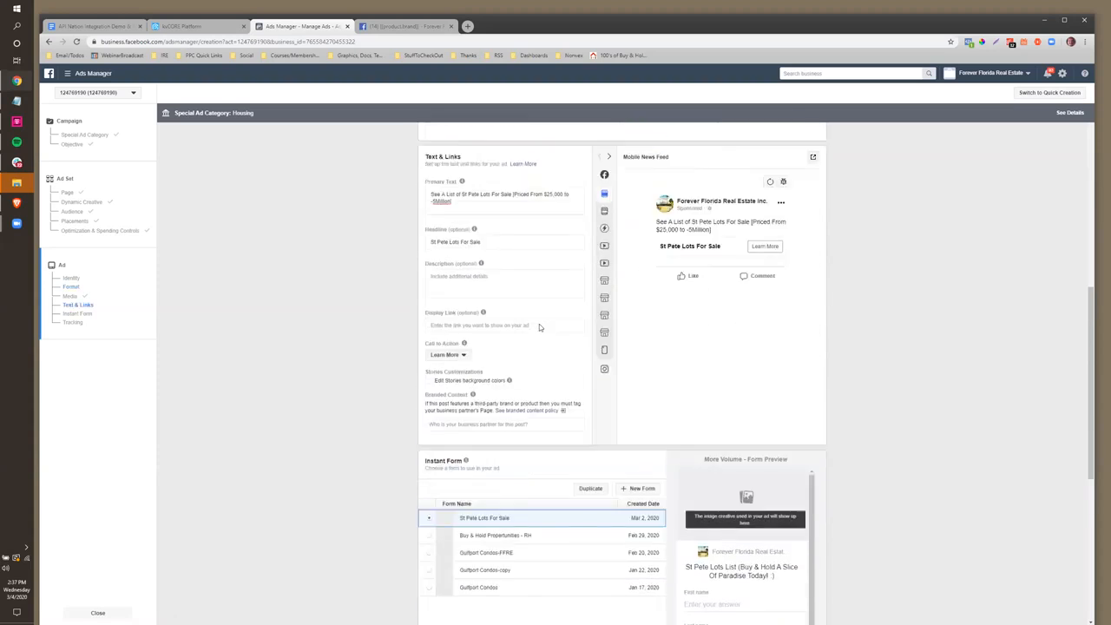
scroll(492, 323, "up", 3)
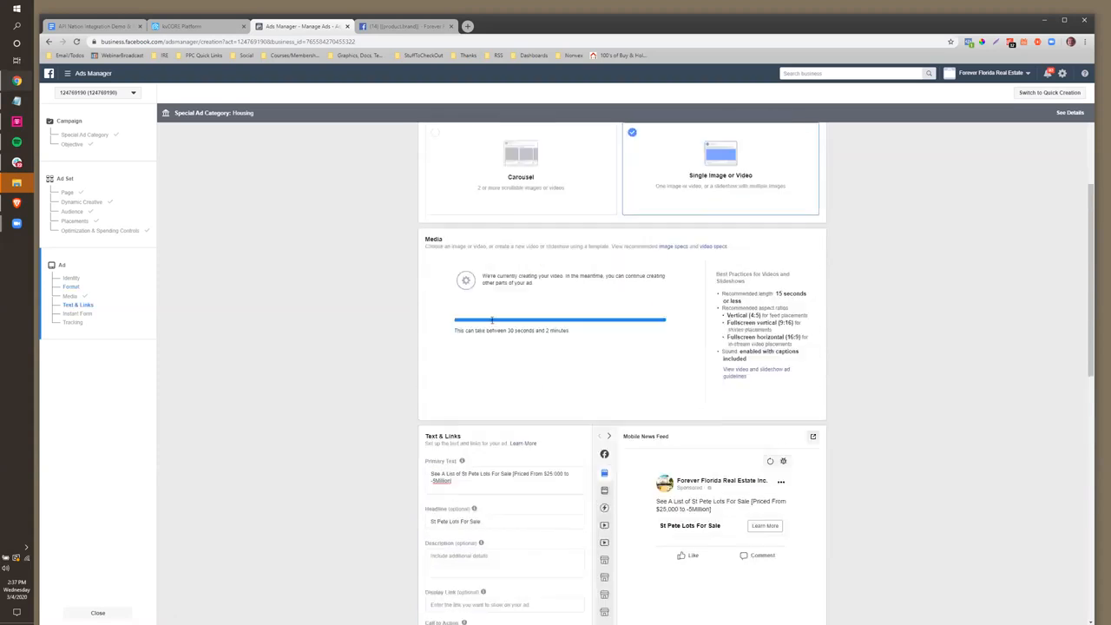
scroll(531, 292, "down", 3)
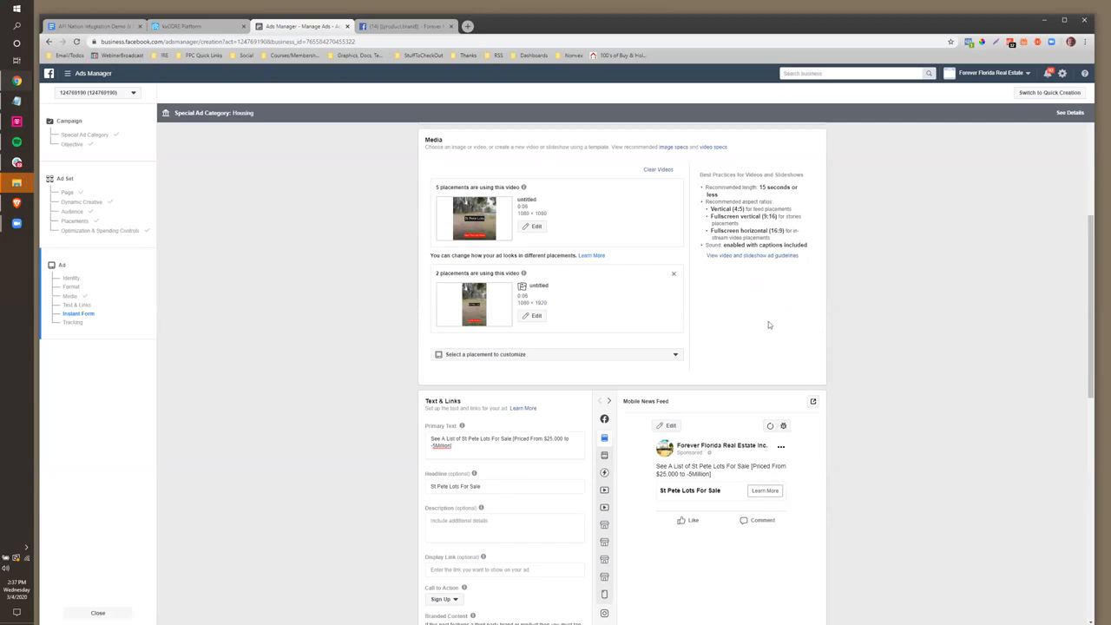
scroll(573, 387, "down", 3)
scroll(566, 387, "down", 2)
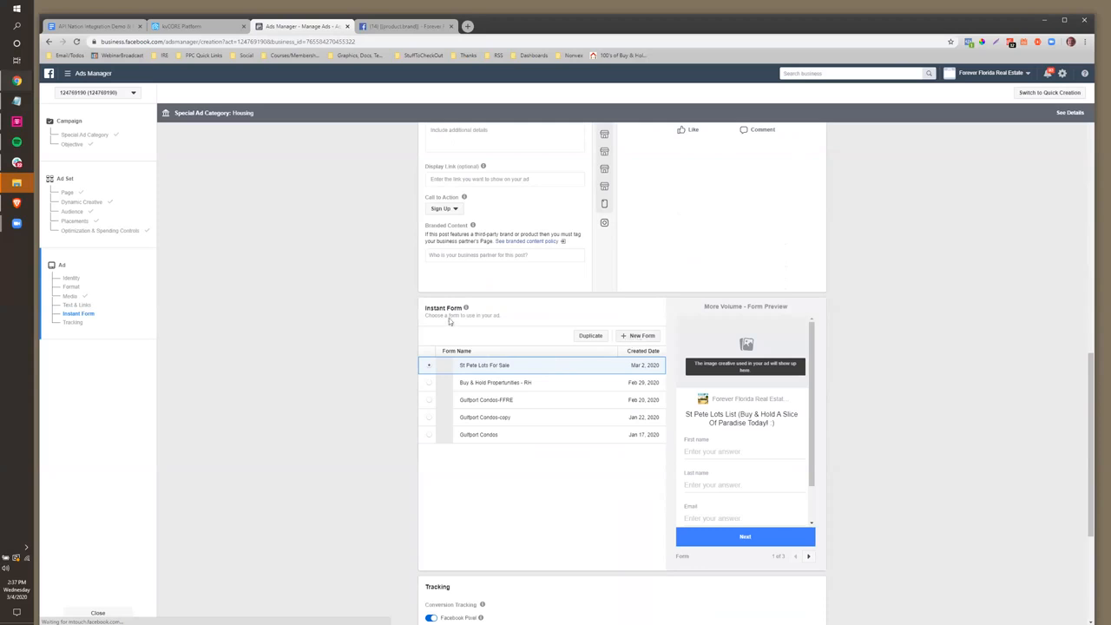
scroll(452, 321, "down", 1)
Play the processed ad video in the preview pane
left_click_drag(425, 223, 457, 223)
scroll(551, 336, "up", 2)
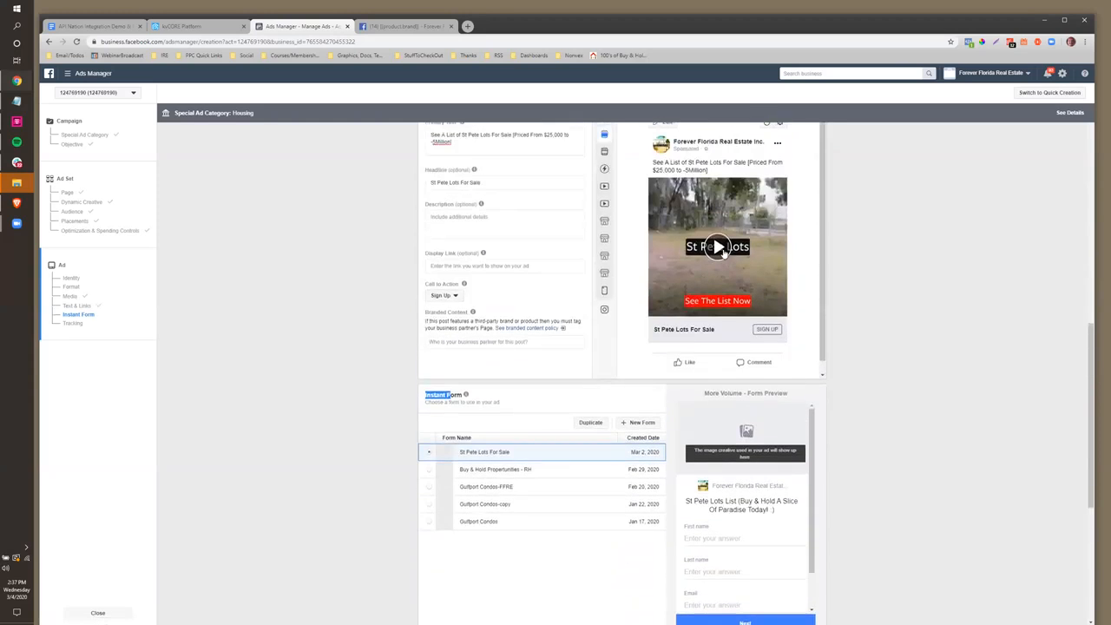
left_click(720, 250)
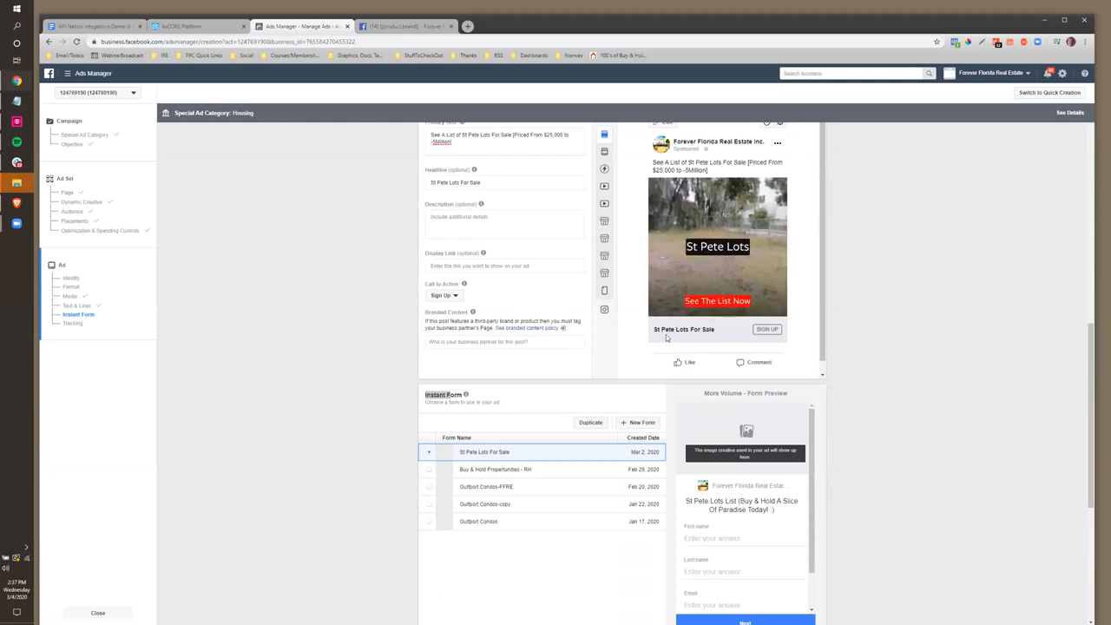
mouse_move(686, 243)
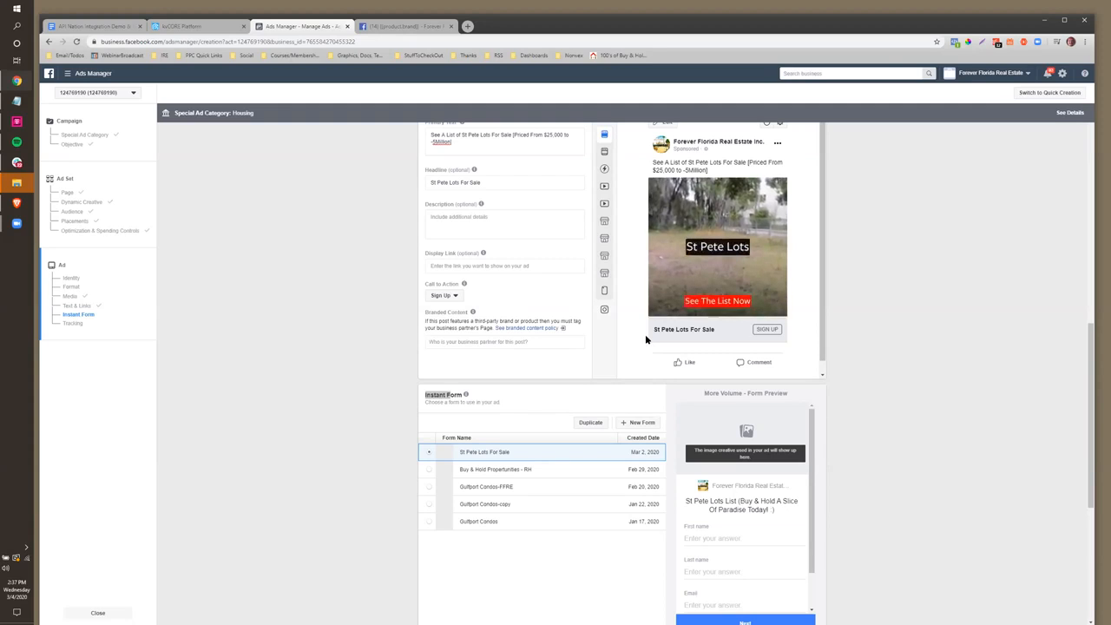
Switch the call to action from Sign Up back to Learn More
scroll(645, 335, "down", 1)
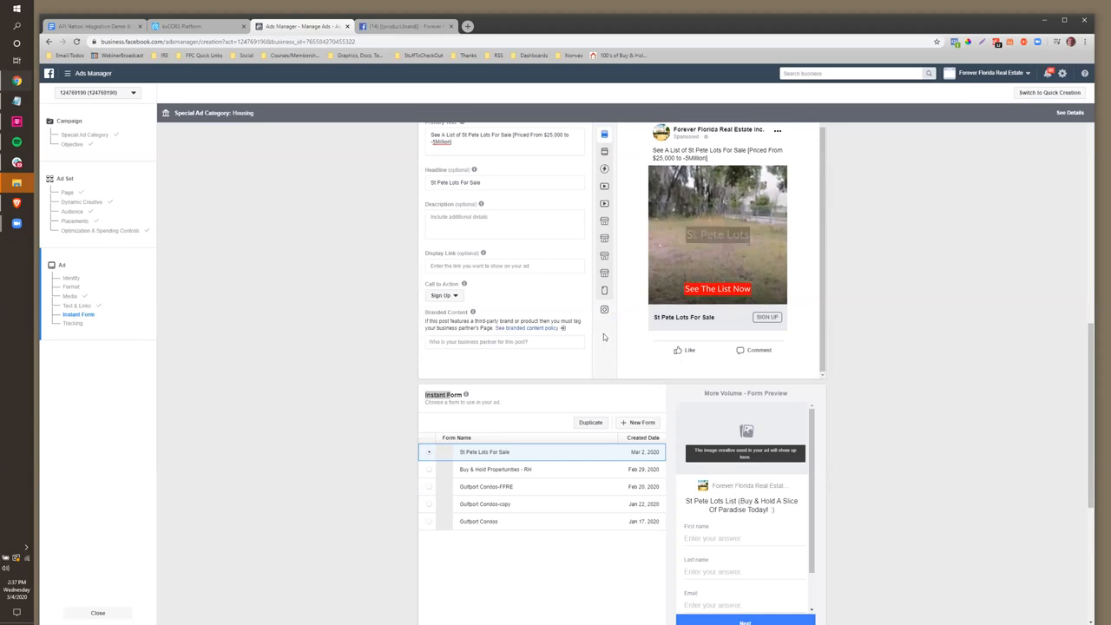
scroll(605, 338, "down", 3)
scroll(528, 369, "up", 1)
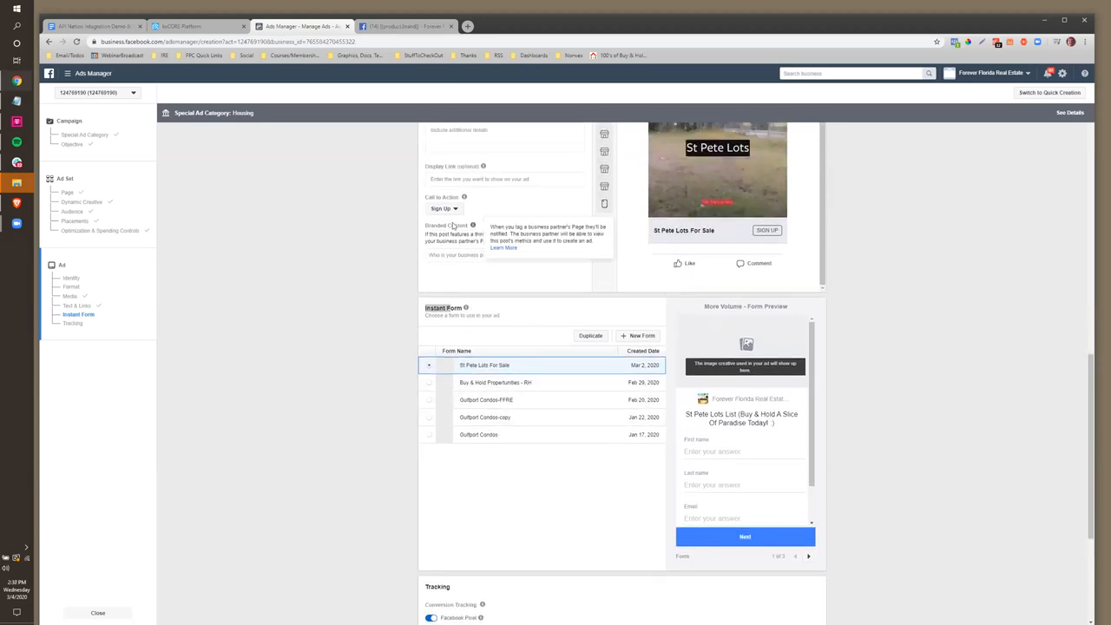
left_click(448, 209)
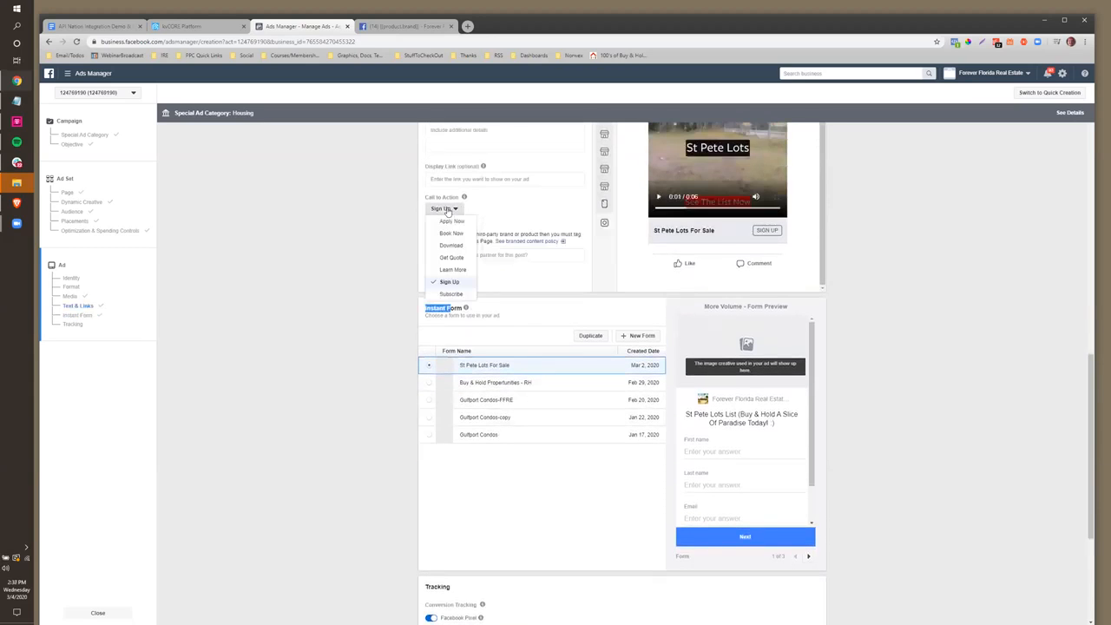
left_click(451, 270)
scroll(476, 363, "down", 1)
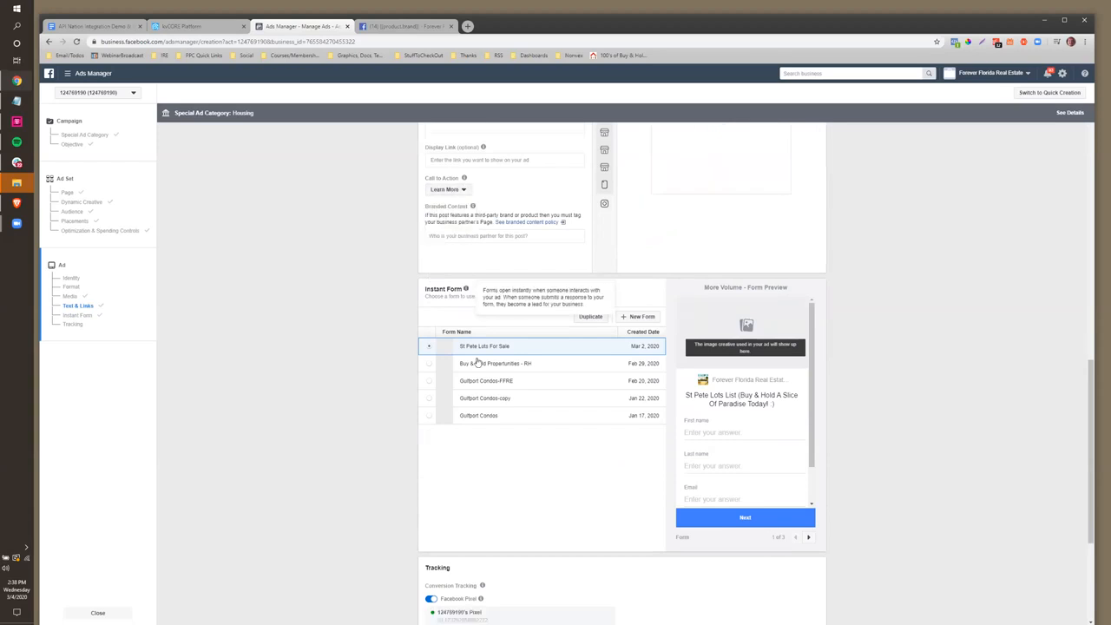
scroll(479, 369, "down", 3)
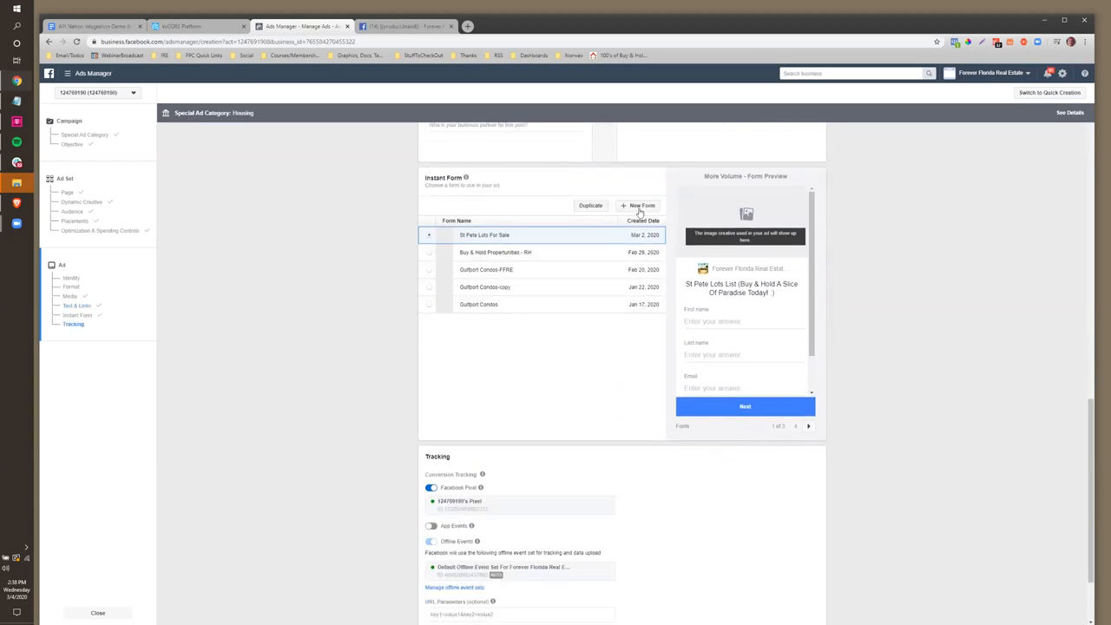
Create a new instant form titled 'St Pete Lots Demo' with the intro off and Questions expanded
left_click(640, 207)
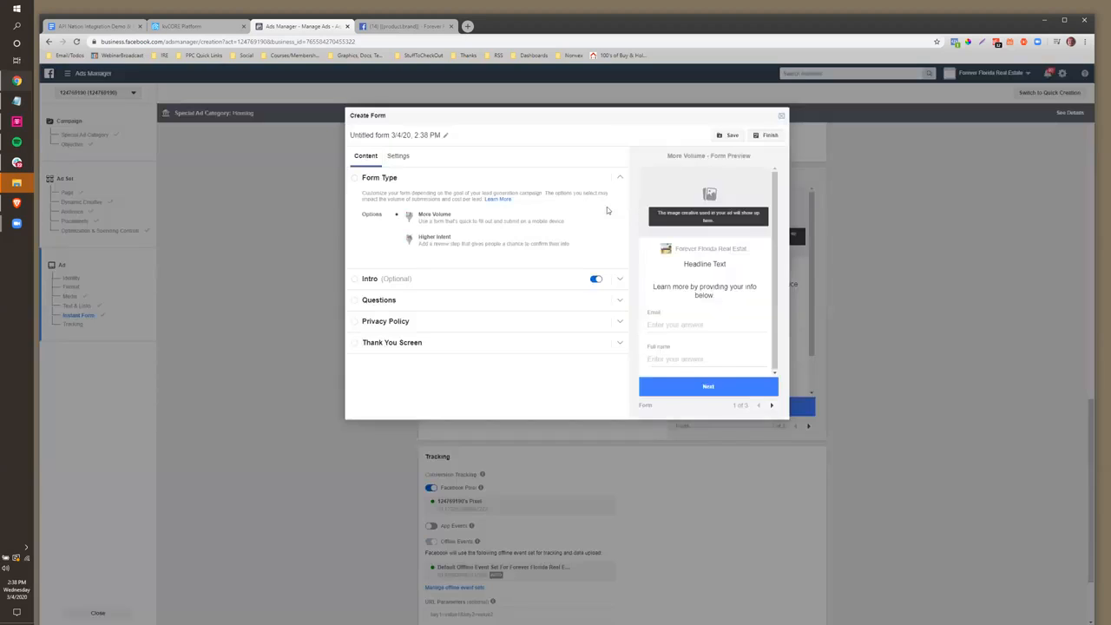
left_click_drag(442, 136, 345, 135)
type("St")
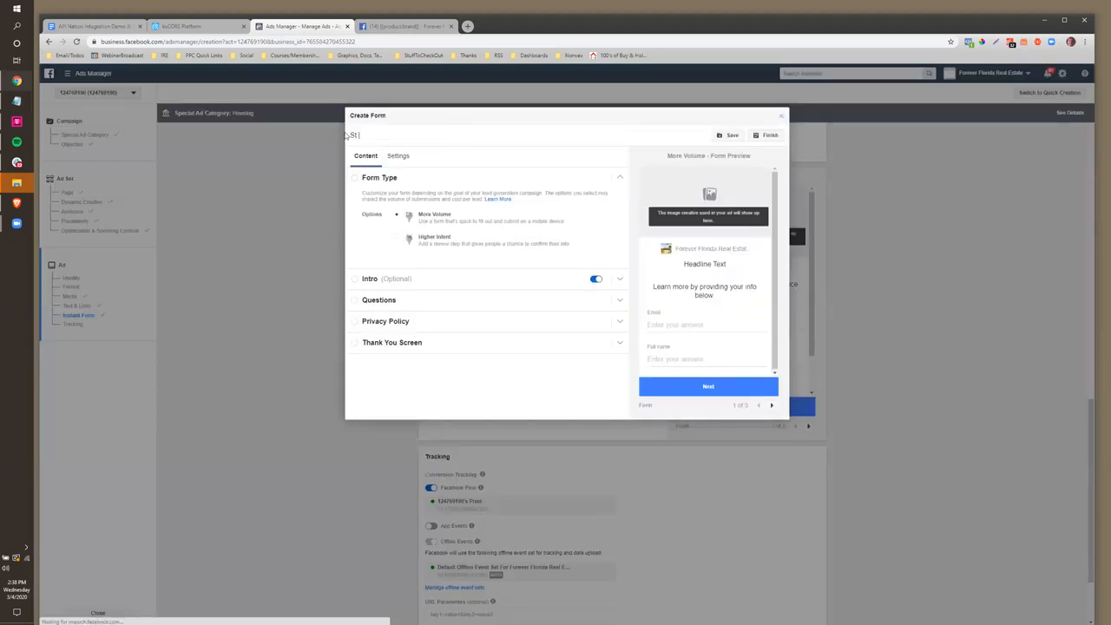
type(" Pete Lots Demo")
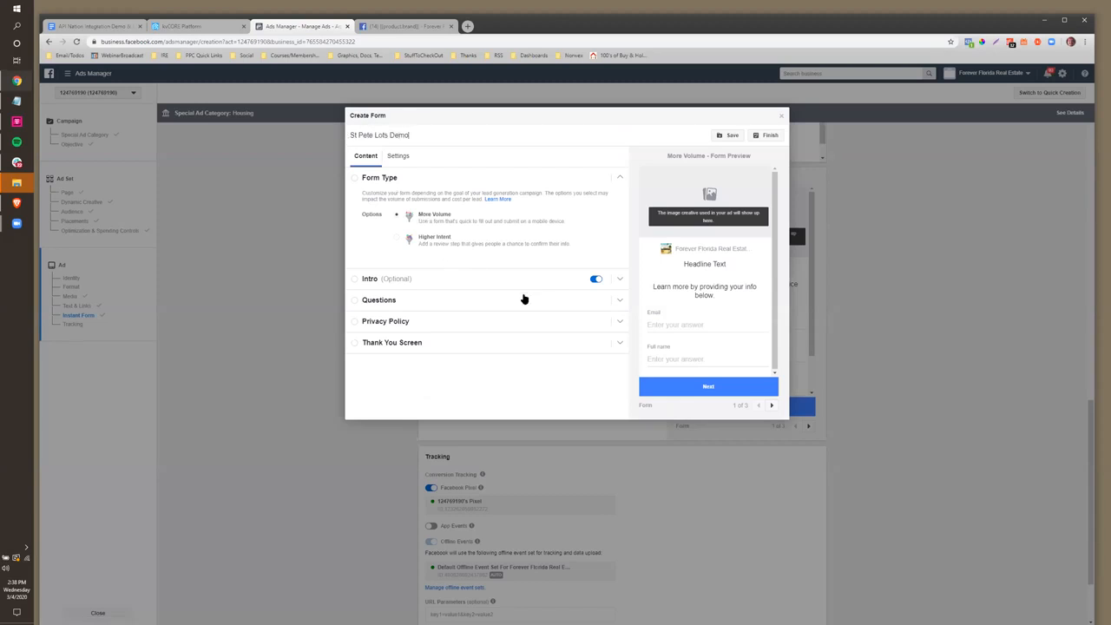
left_click(596, 279)
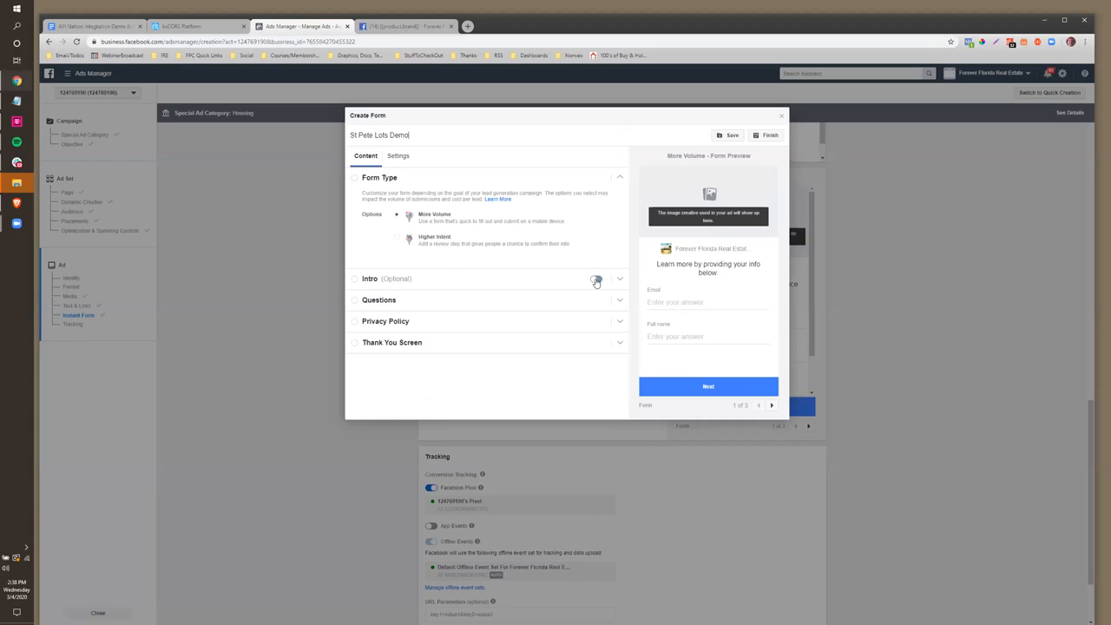
left_click(368, 302)
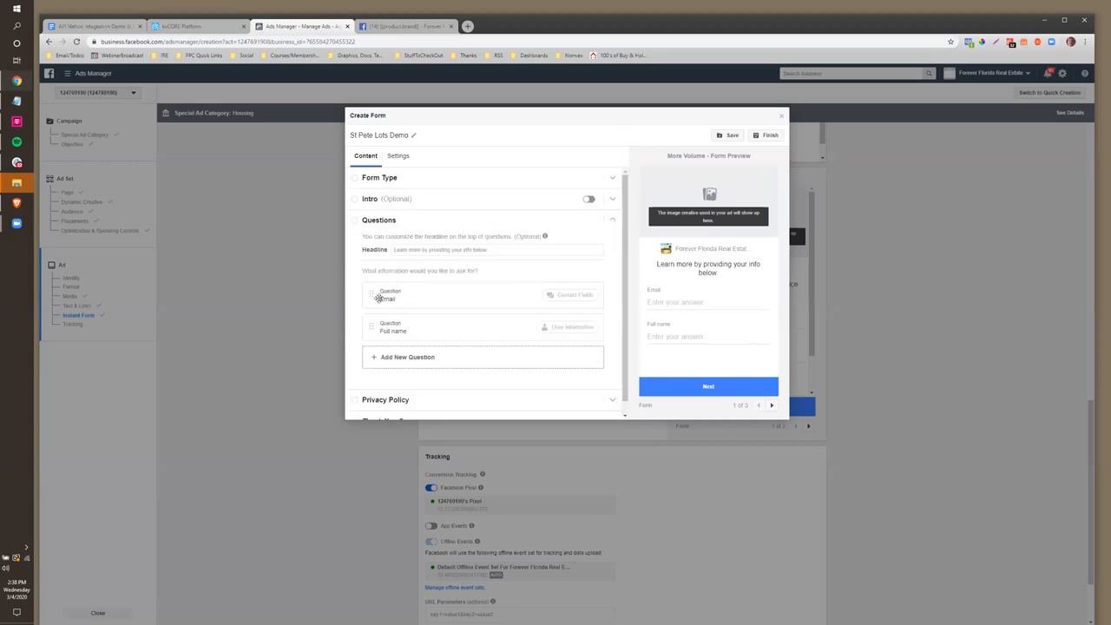
Enter 'St Pete Lots - See The List Now' as the questions headline and move Full name above Email
left_click(412, 252)
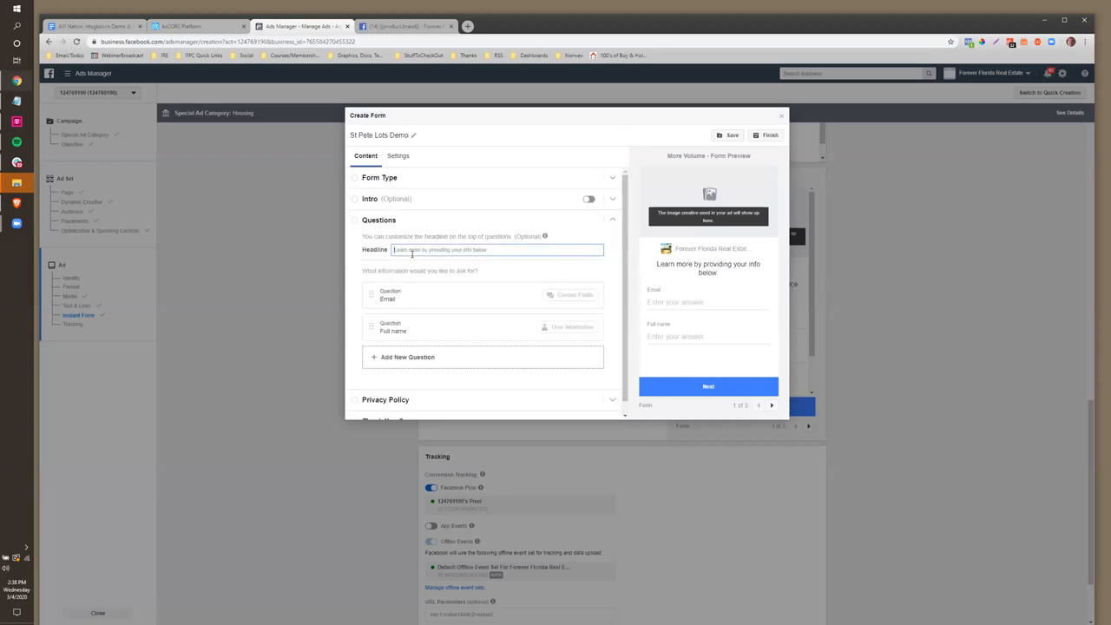
type("St Pete")
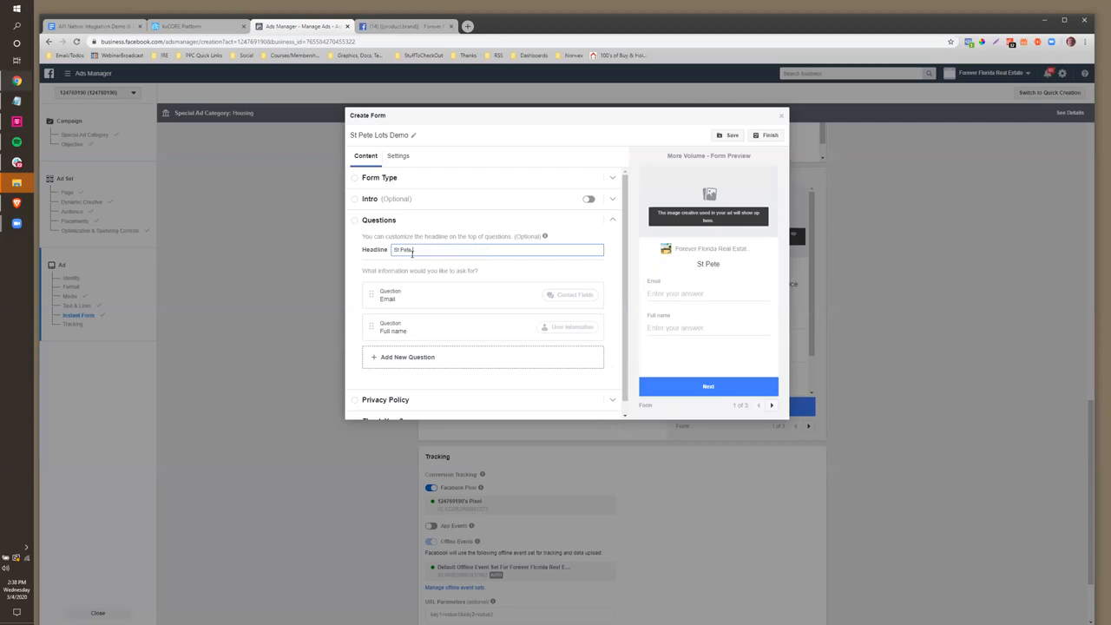
type(" Lots - See The List Now")
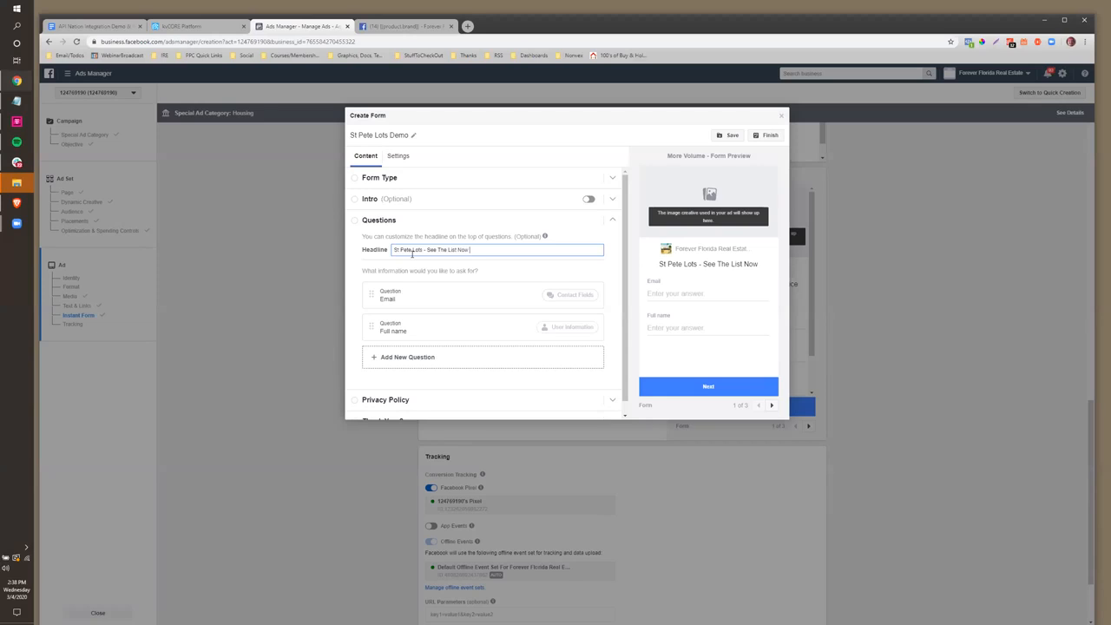
left_click_drag(481, 252, 381, 246)
left_click_drag(371, 328, 365, 283)
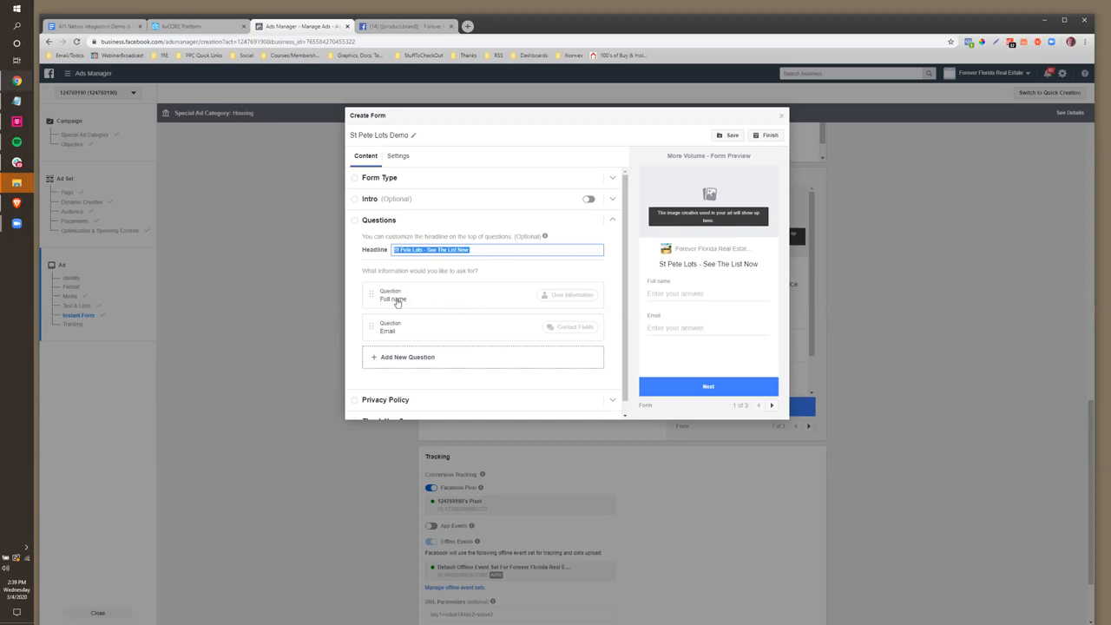
Delete the Full name question and add First name, Last name and Phone number questions
left_click(413, 303)
left_click(588, 322)
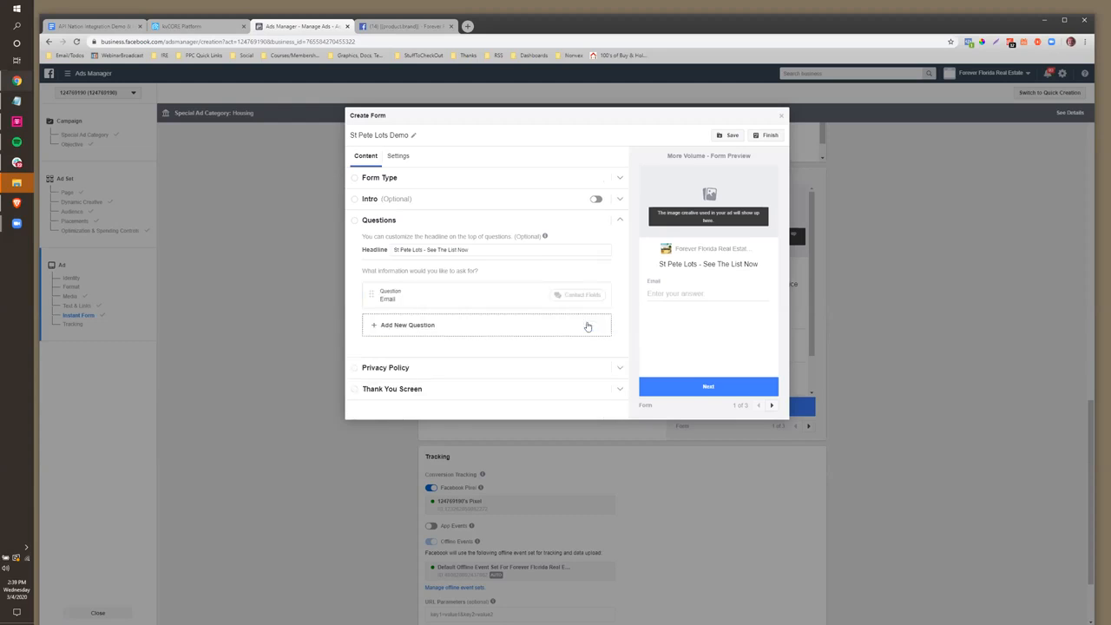
left_click(375, 327)
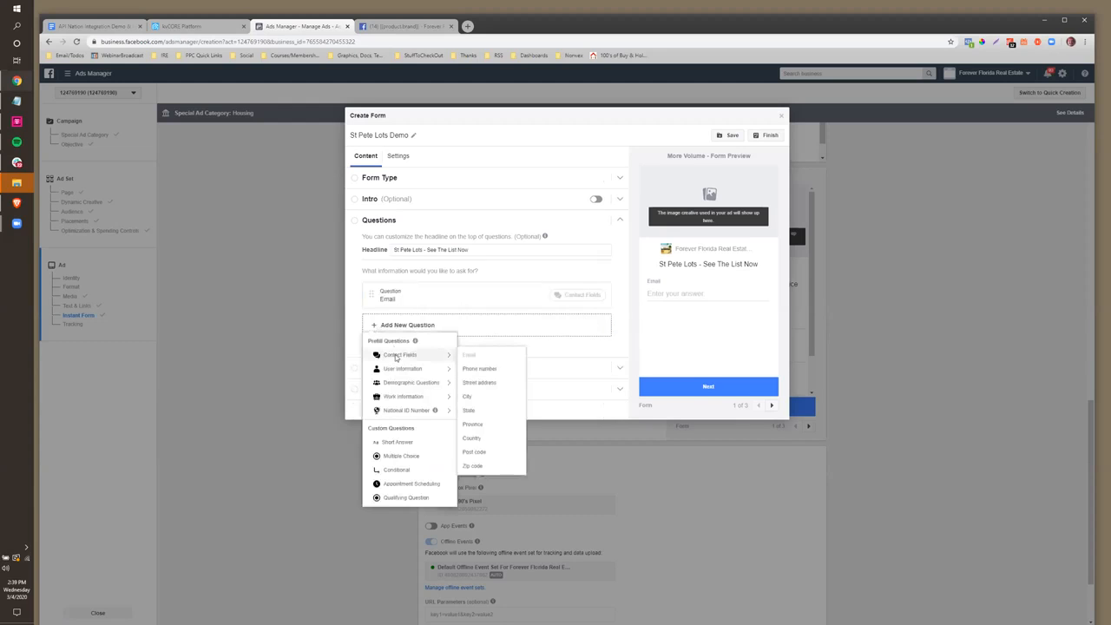
mouse_move(398, 383)
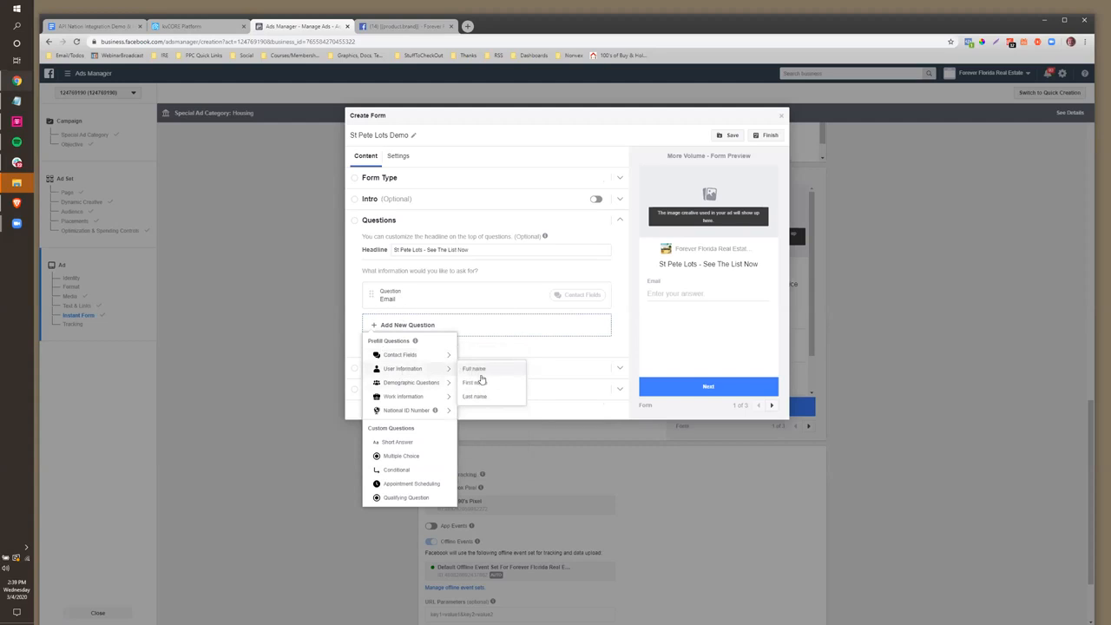
left_click(475, 383)
left_click(383, 383)
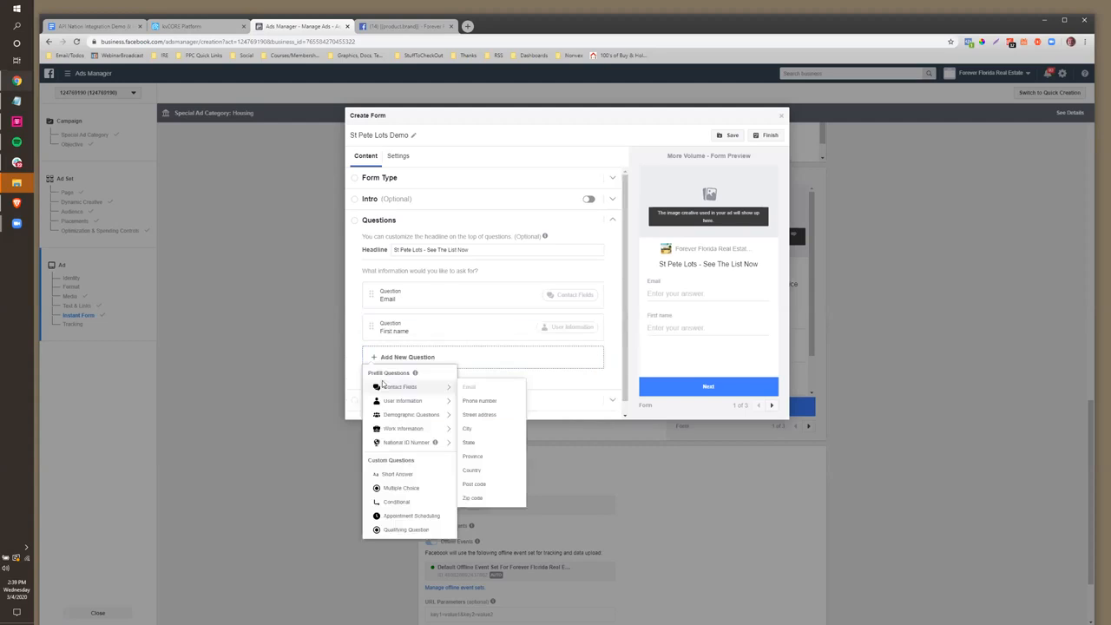
mouse_move(417, 415)
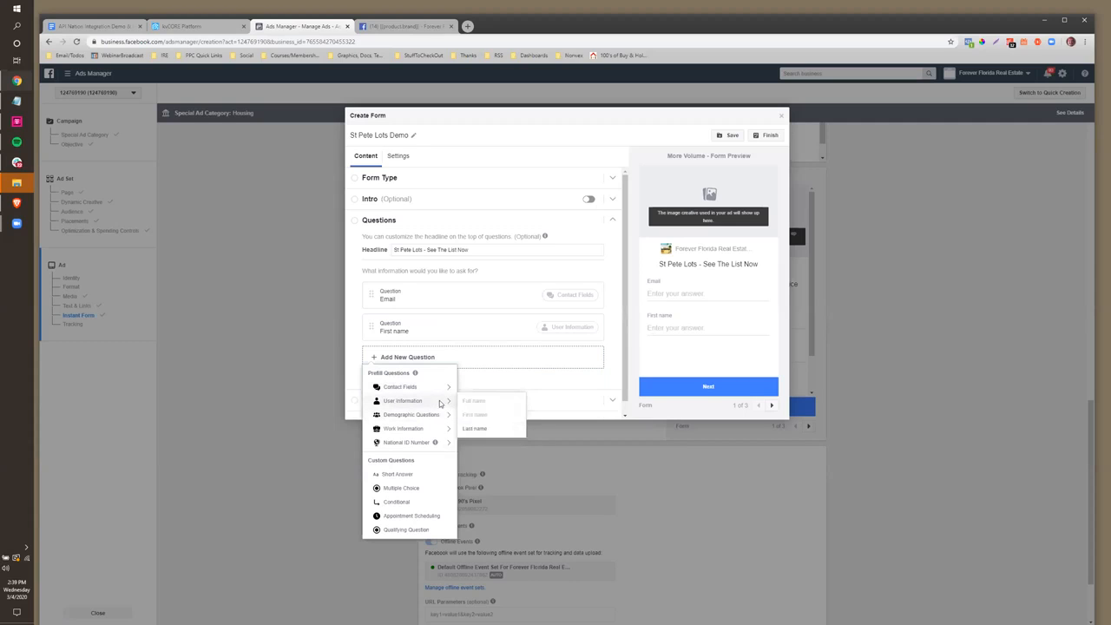
left_click(473, 428)
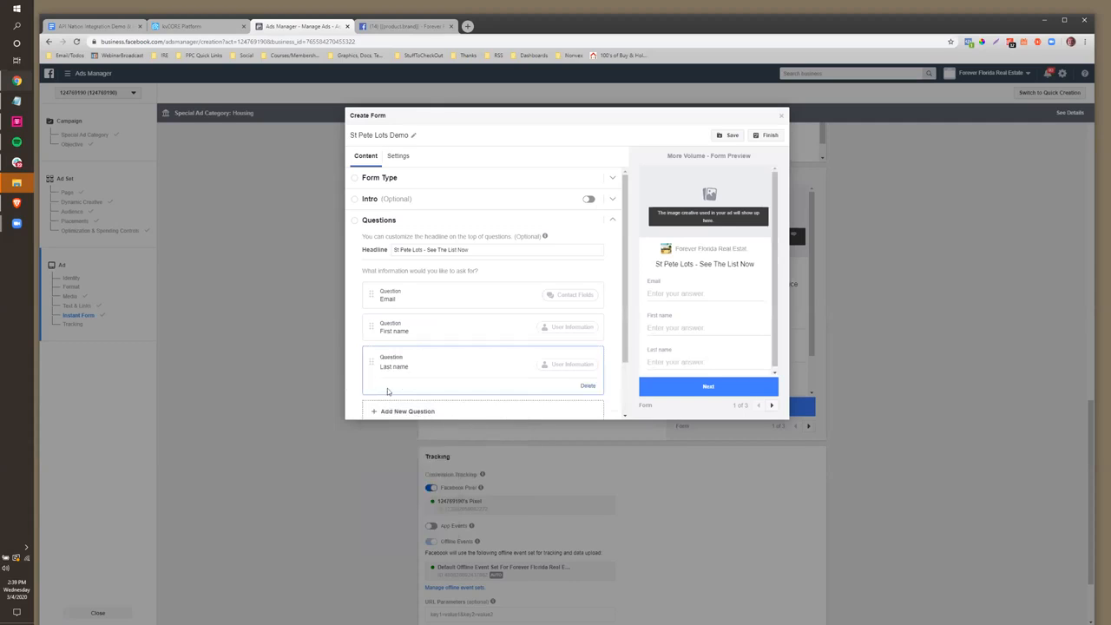
scroll(393, 356, "down", 1)
left_click(393, 347)
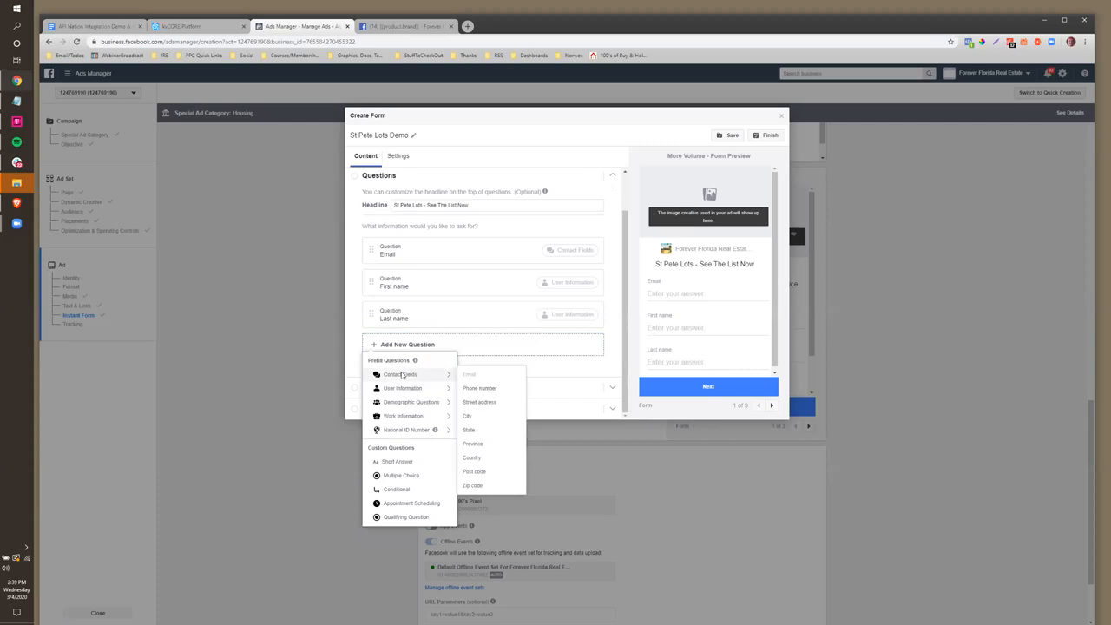
left_click(481, 395)
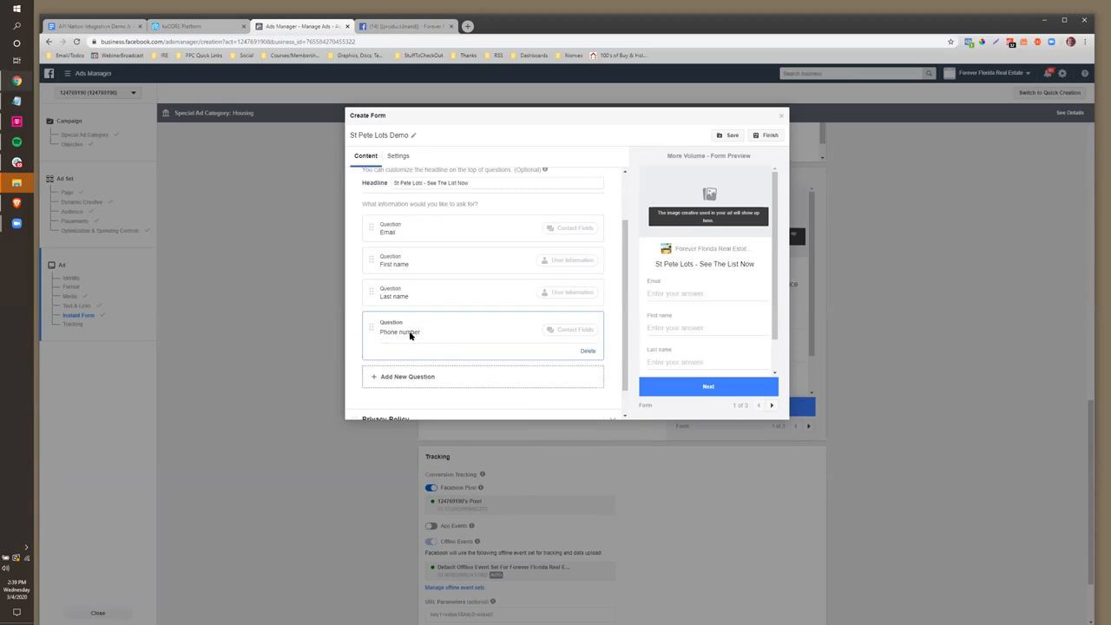
left_click(384, 376)
mouse_move(389, 399)
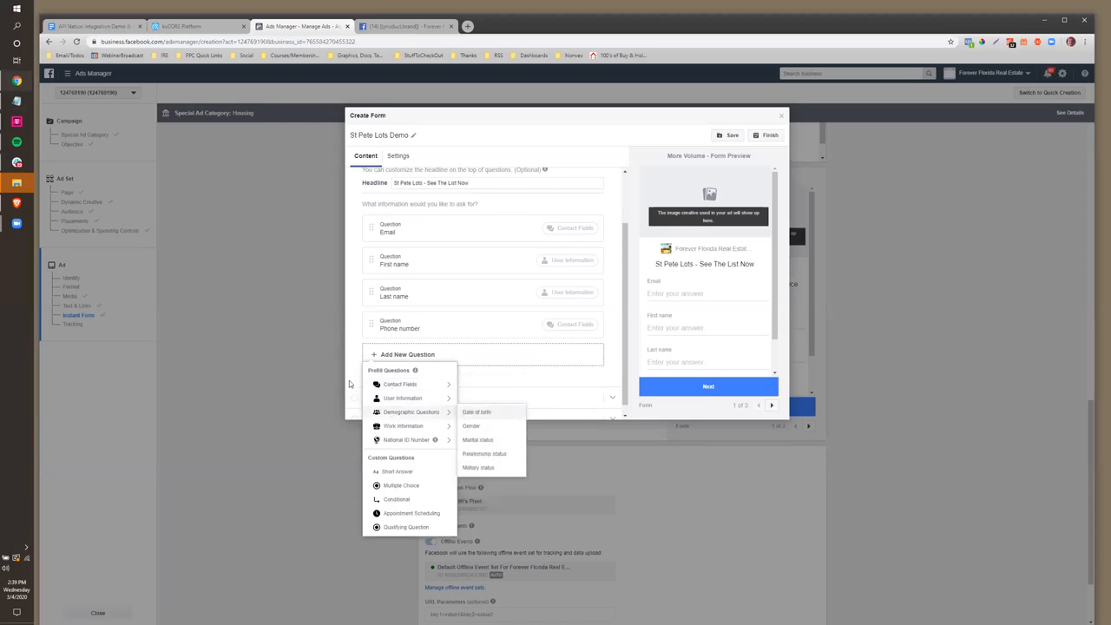
Reorder the questions to First name, Last name, Email, Phone number
left_click_drag(371, 325, 371, 214)
left_click_drag(373, 323, 374, 259)
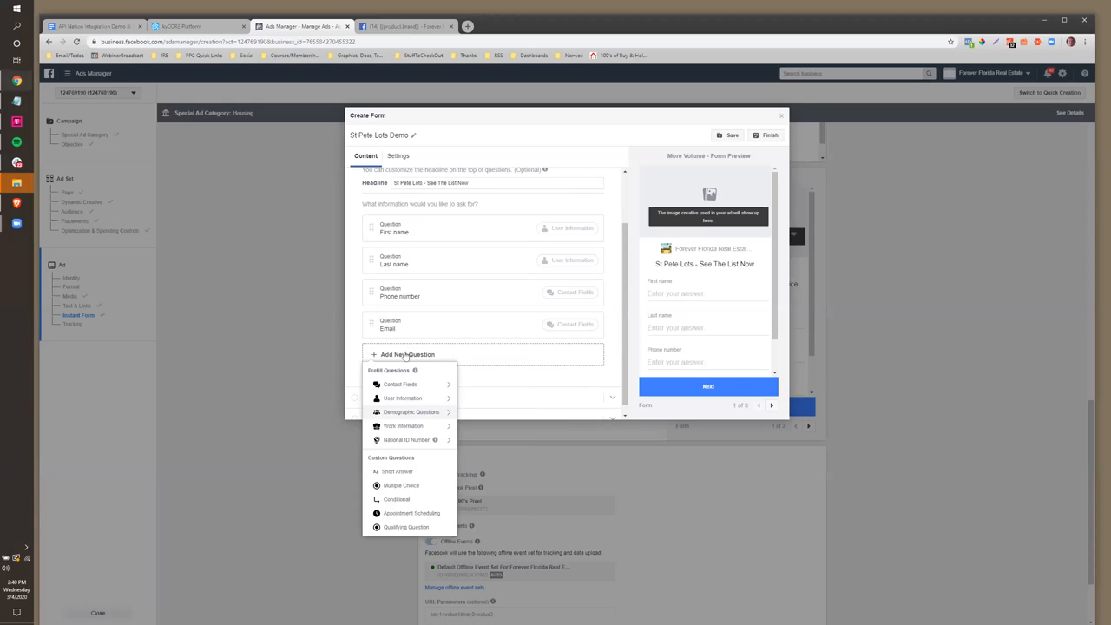
left_click(357, 367)
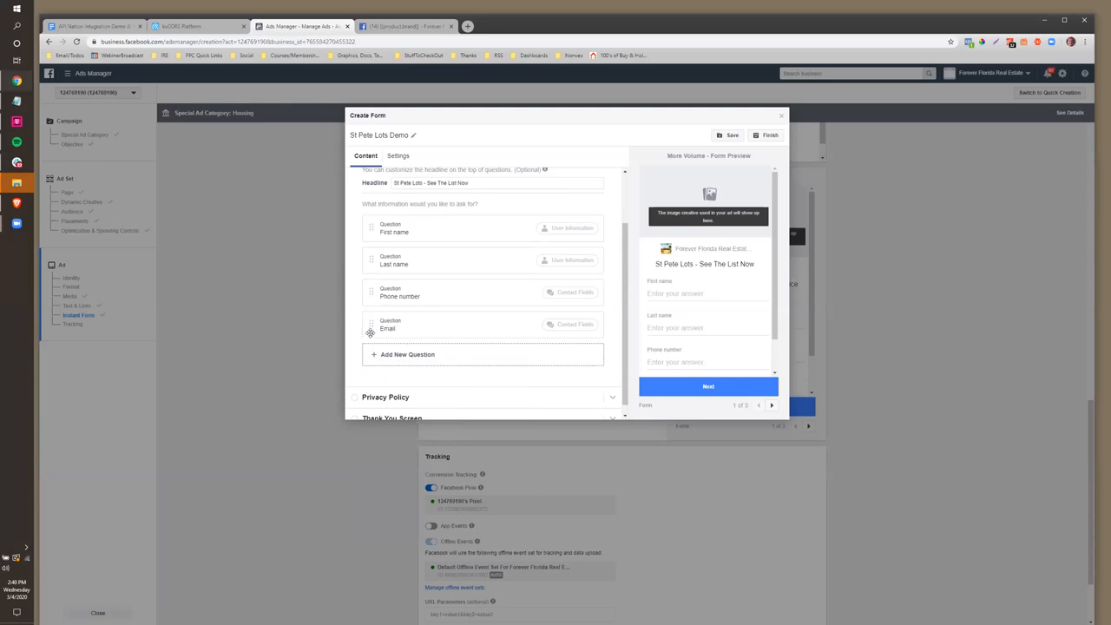
left_click_drag(370, 333, 374, 291)
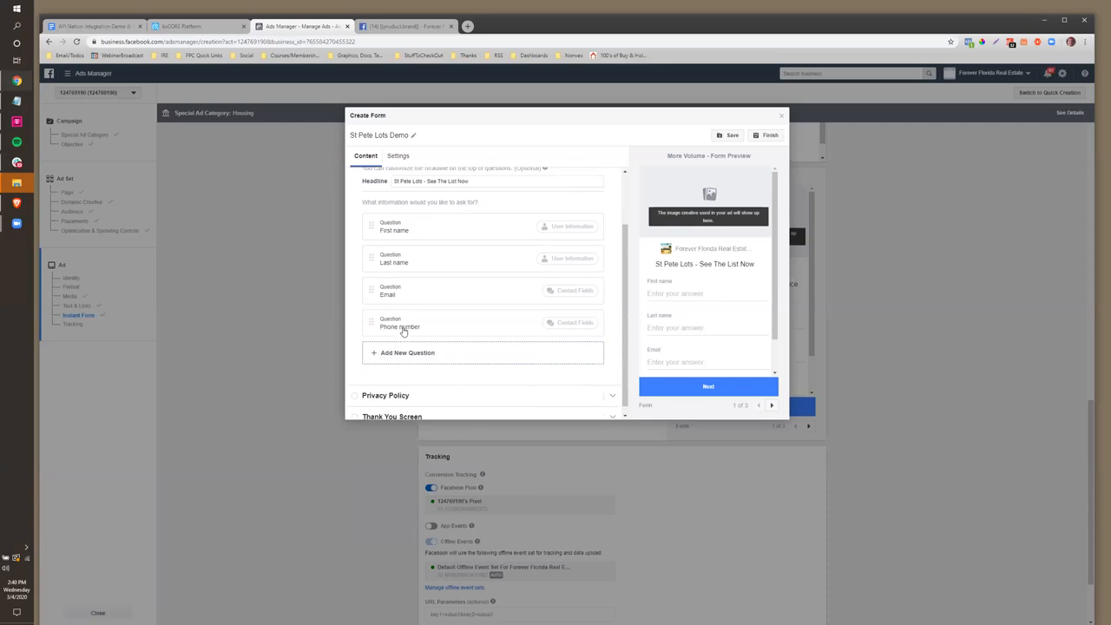
scroll(355, 393, "down", 1)
left_click(356, 391)
Enter the business's privacy policy page URL as the form's privacy policy Link URL
left_click(415, 302)
type("http://")
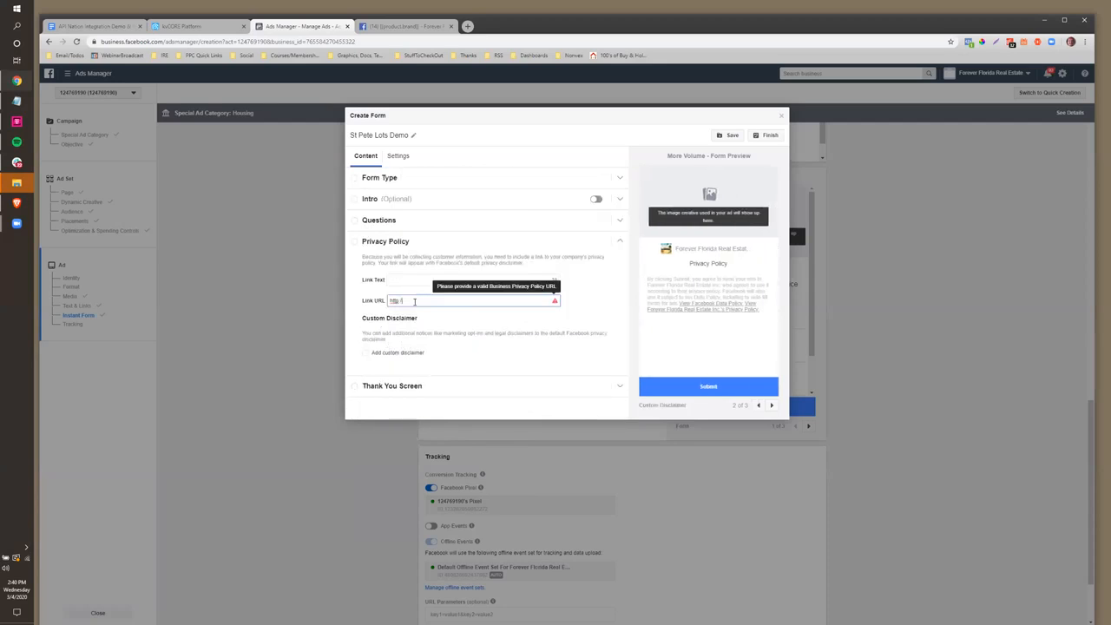
type("ryanfertman.foreverfloridarealestate.com/privacy.php")
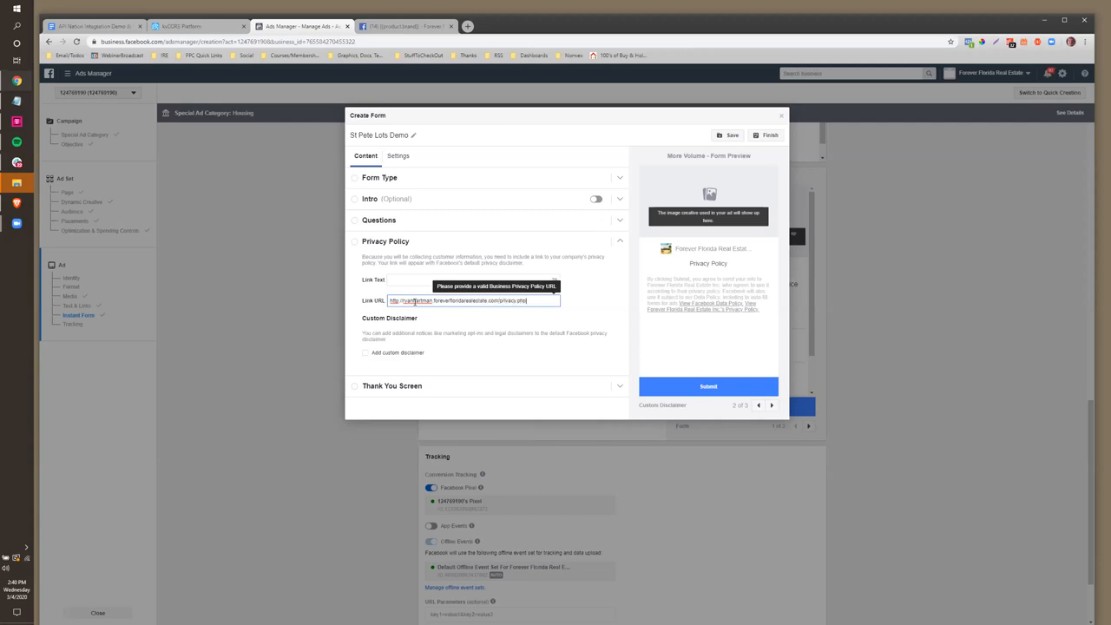
left_click_drag(529, 301, 397, 301)
left_click(362, 389)
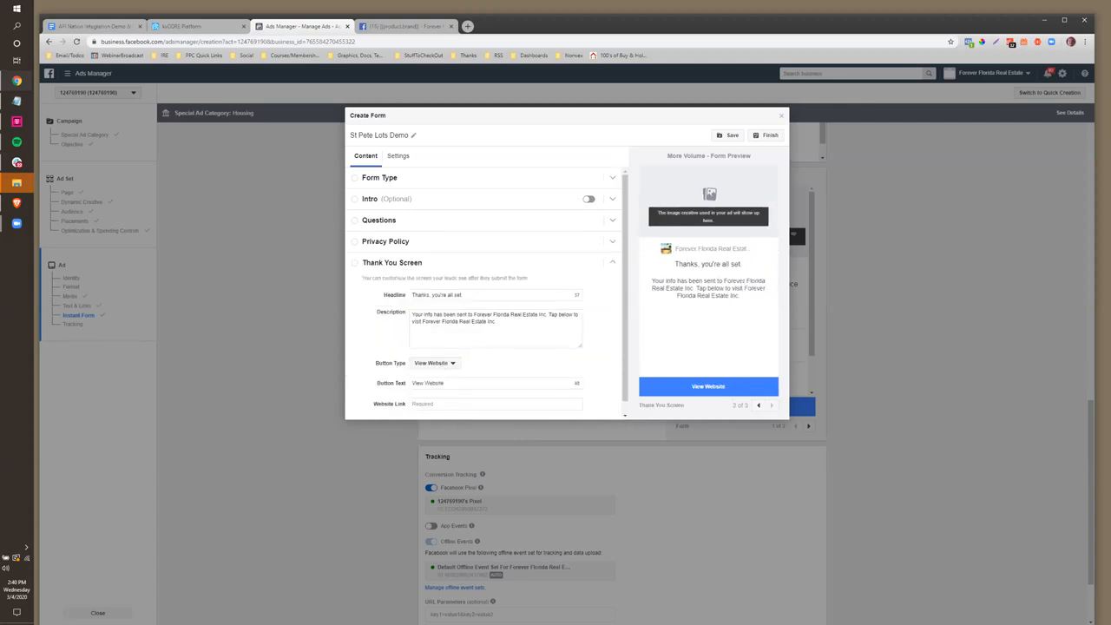
Change the thank-you headline to 'Great, click to see the list now' and description to 'Also, check your email - I sent you something else fun.'
triple_click(461, 295)
left_click(424, 408)
left_click_drag(469, 294, 403, 292)
type("G")
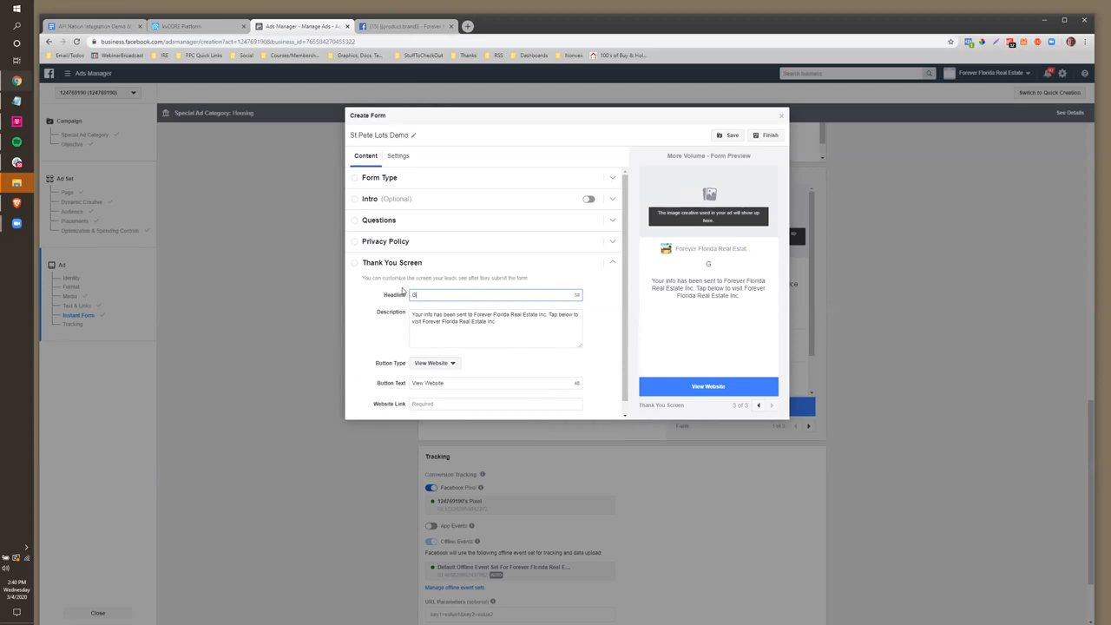
type("reat, click to see the list now")
left_click_drag(518, 321, 399, 311)
type("Also, c")
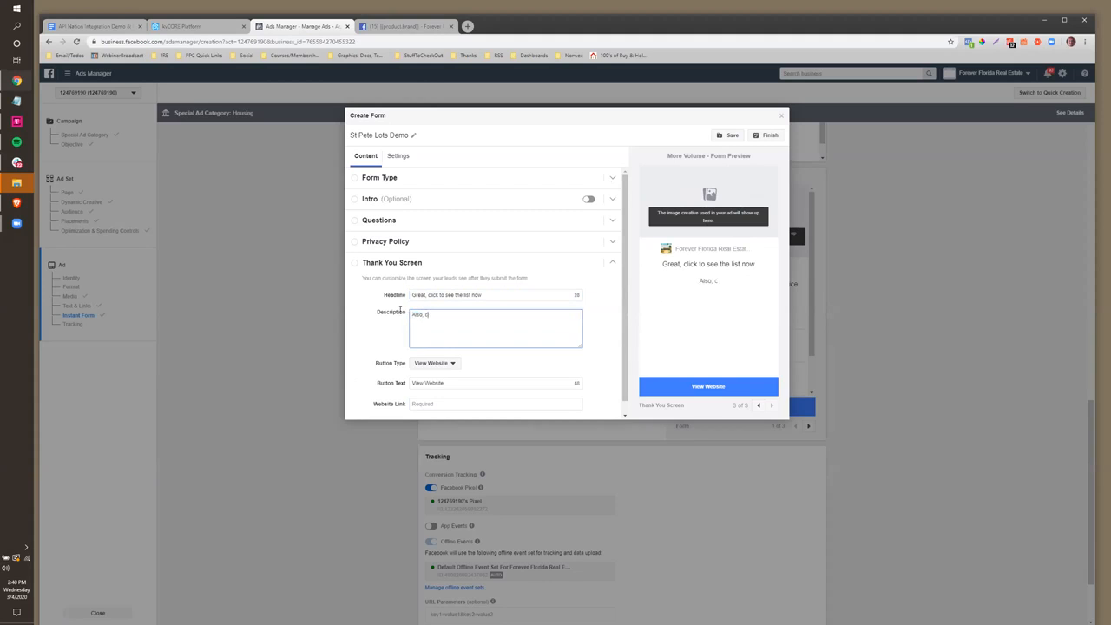
type("heck your email - I sent you something else fun.")
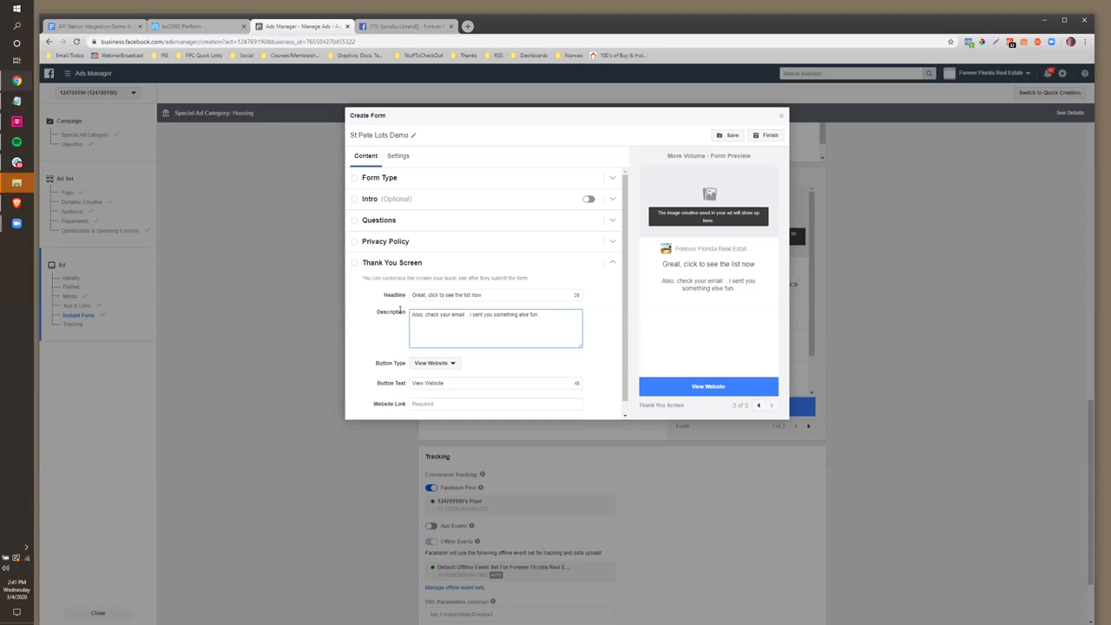
Keep the button type View Website and set the button text to 'See The List Now'
left_click(431, 363)
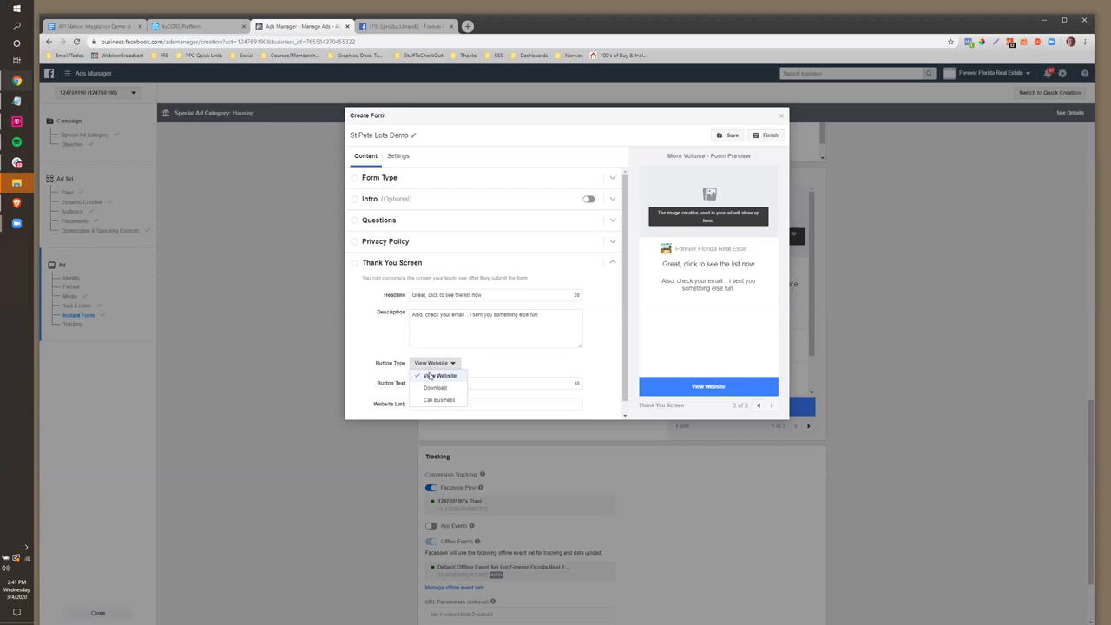
left_click(429, 375)
left_click(439, 383)
type("See The List Now")
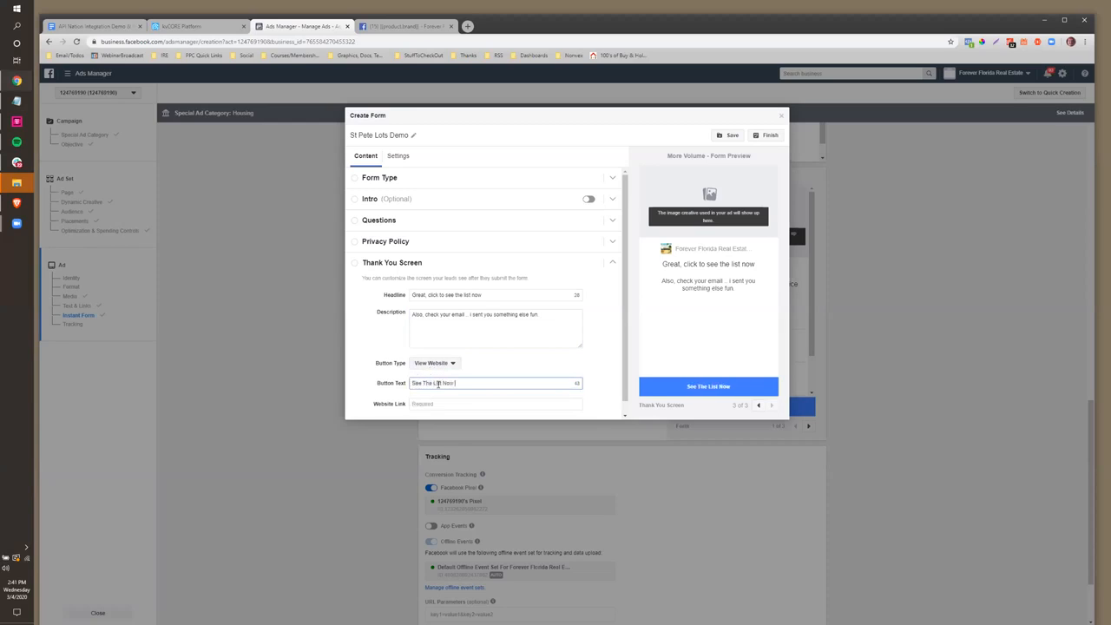
key("Tab")
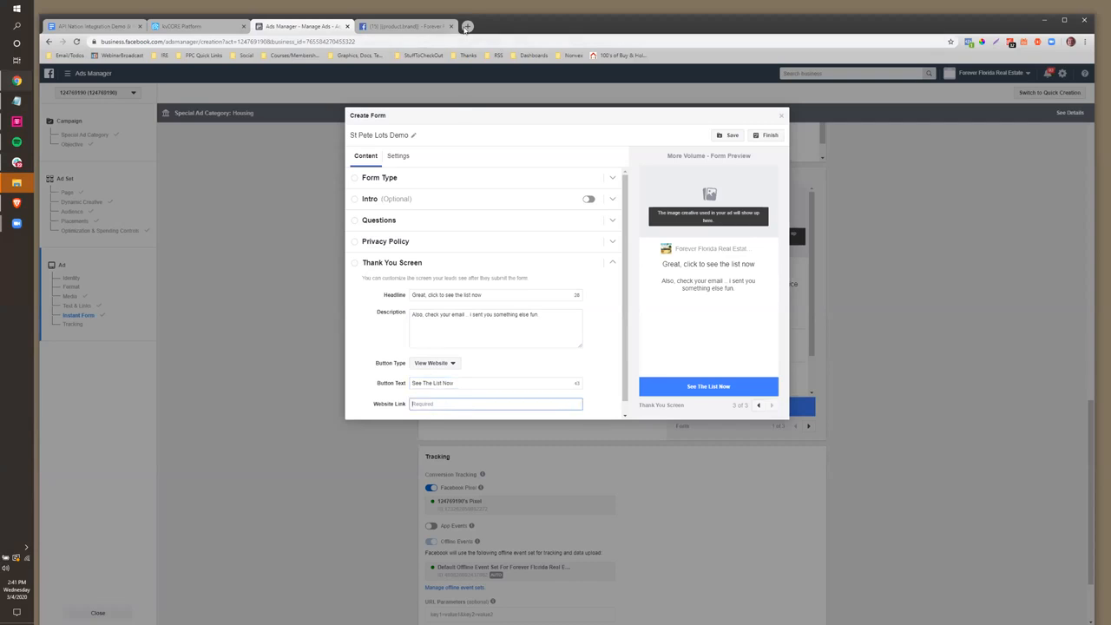
left_click(467, 26)
Load the agent's real estate website in a new Chrome tab, then return to Ads Manager
type("ryanha")
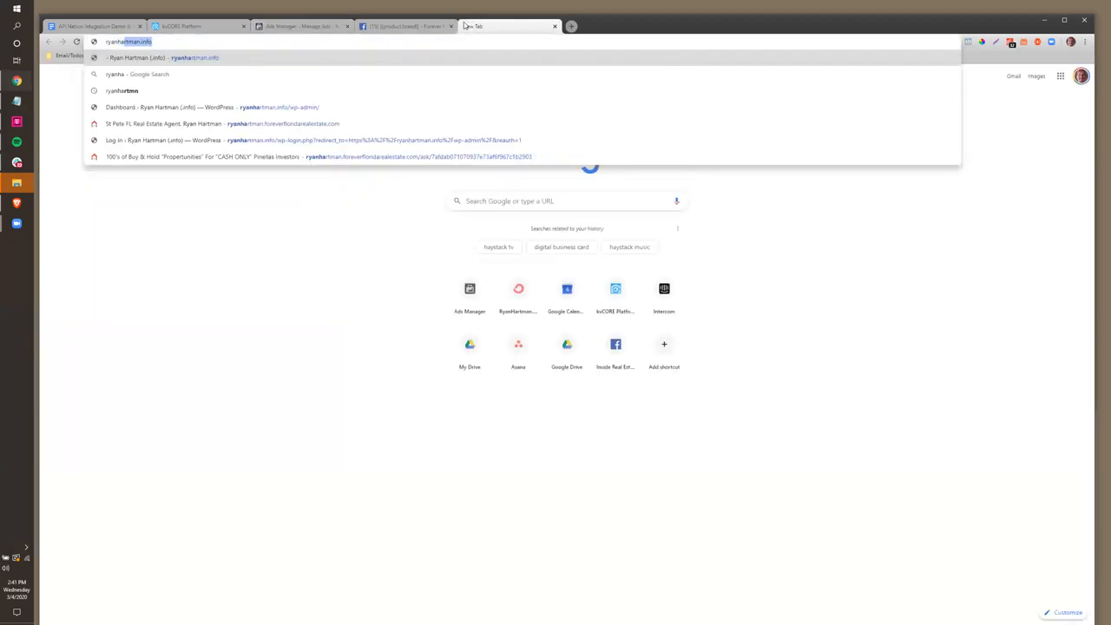
type("rtman")
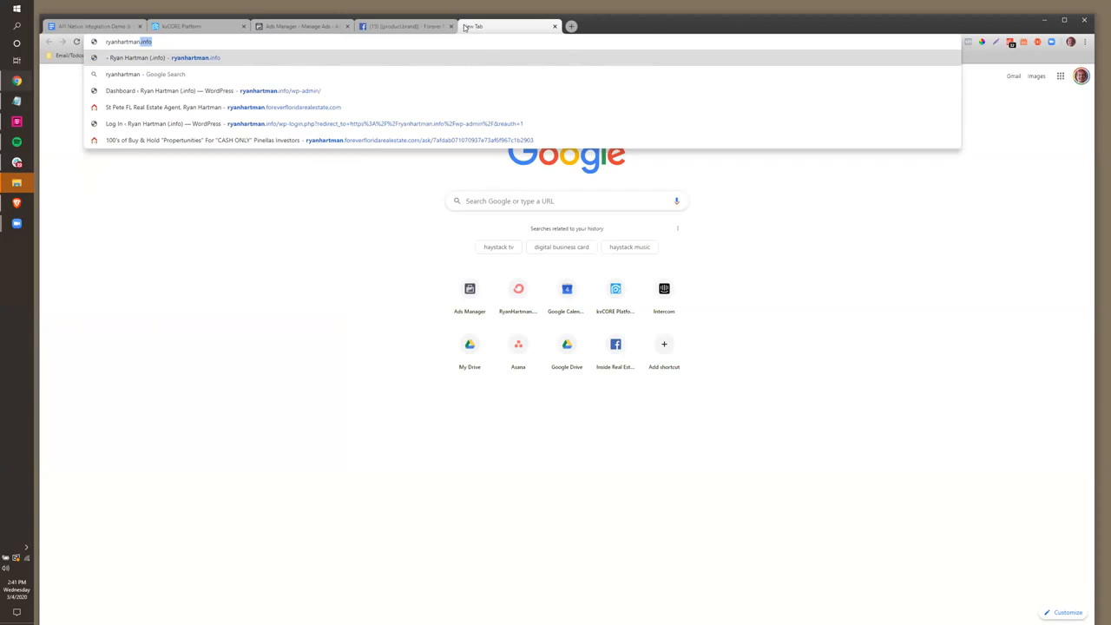
type(".f")
key("Return")
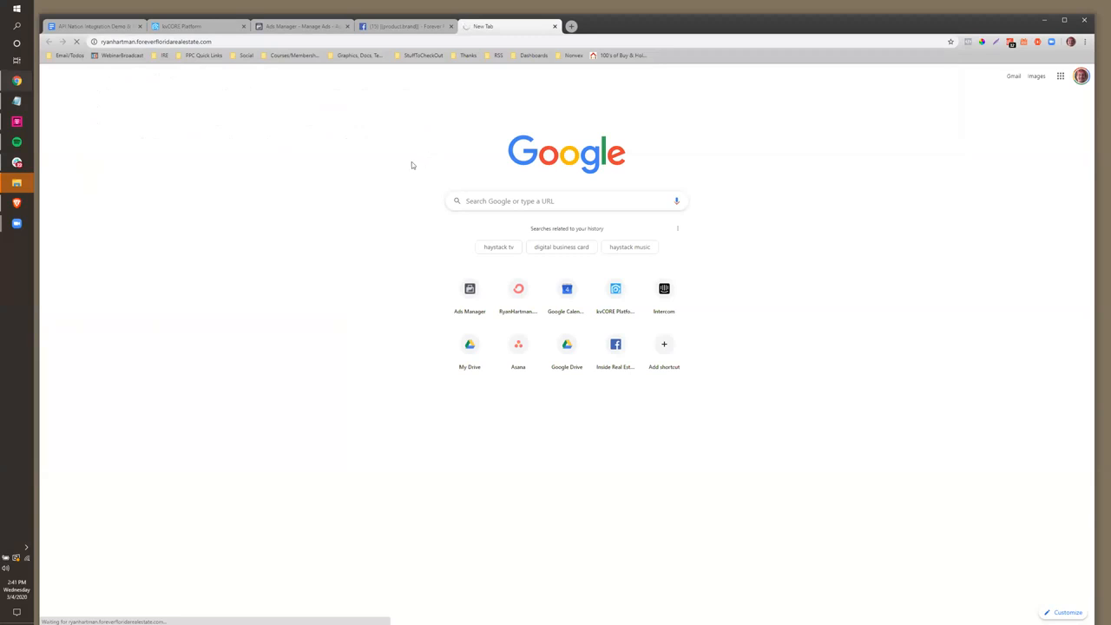
left_click(400, 27)
left_click(296, 27)
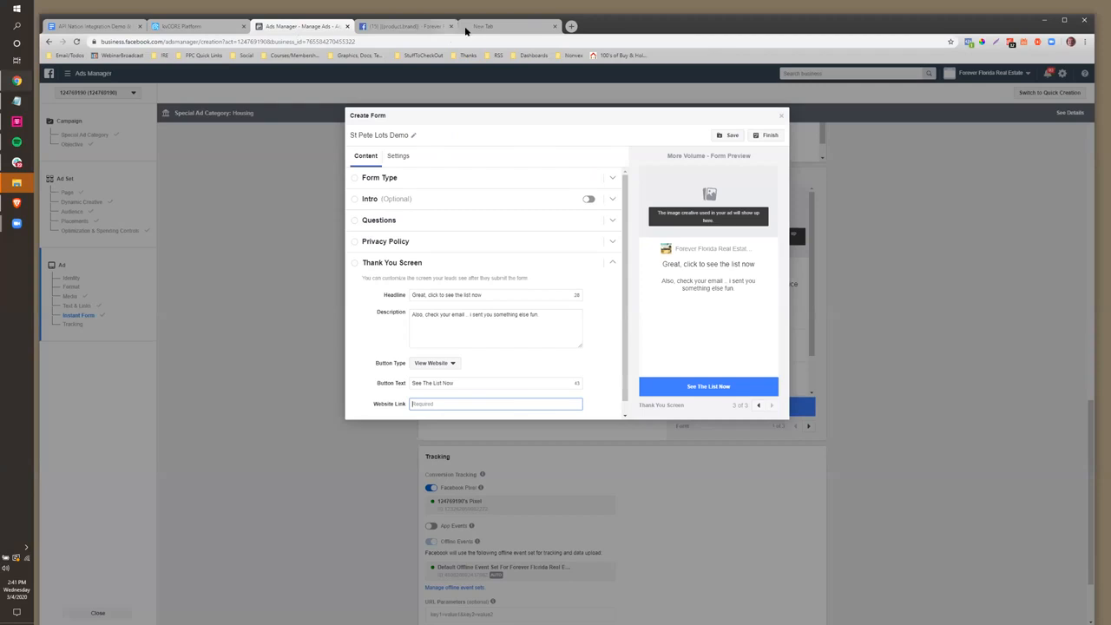
Enter the real estate website address as the thank-you Website Link and save the form draft
left_click(473, 27)
left_click(299, 27)
type("http")
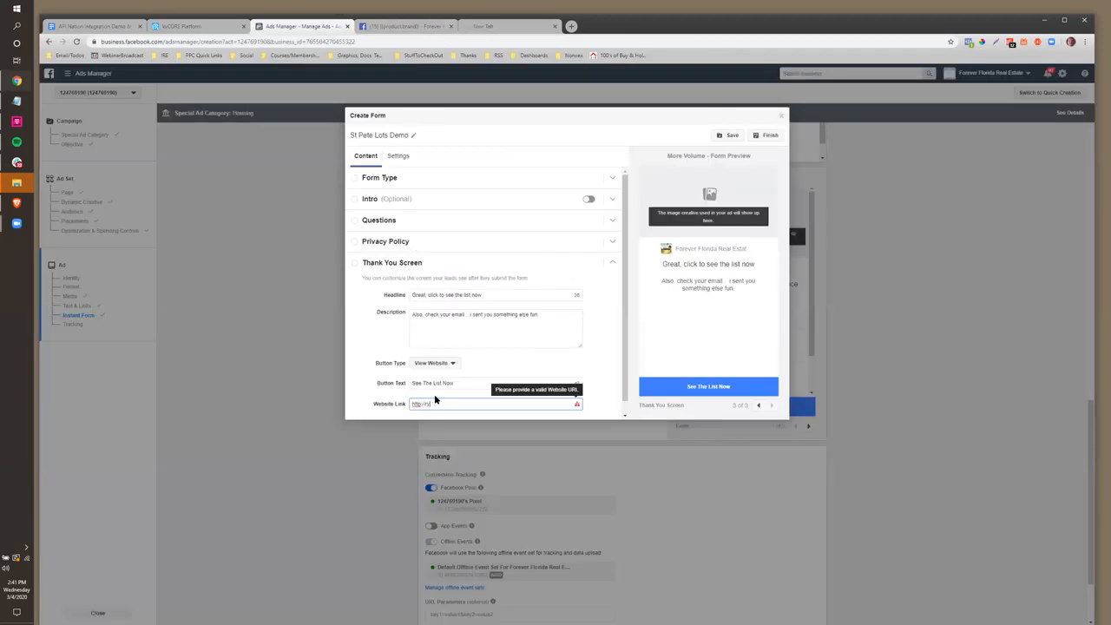
type("://ryanhartman.foreverforridarealestate.com/")
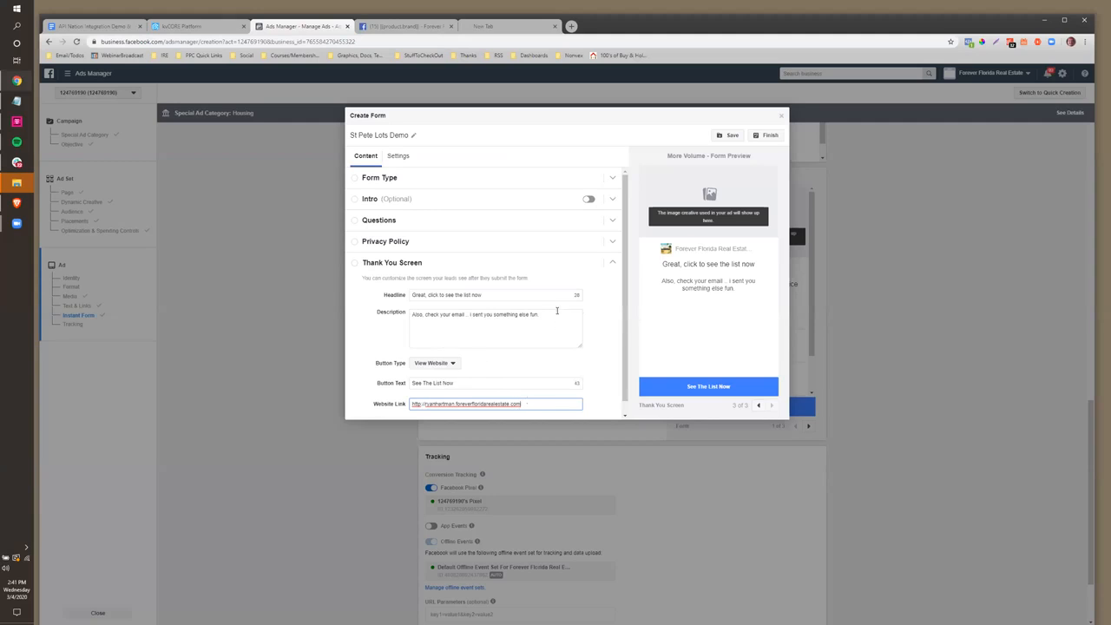
scroll(557, 310, "down", 1)
left_click(730, 136)
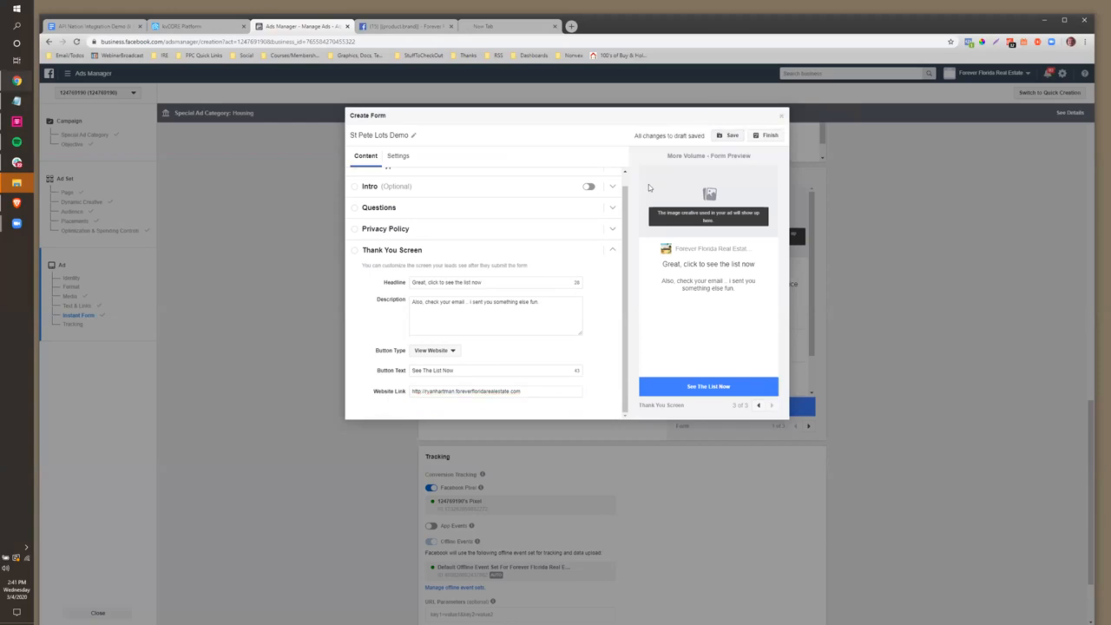
Finish the St Pete Lots Demo instant form so it becomes the ad's Instant Form
left_click(768, 137)
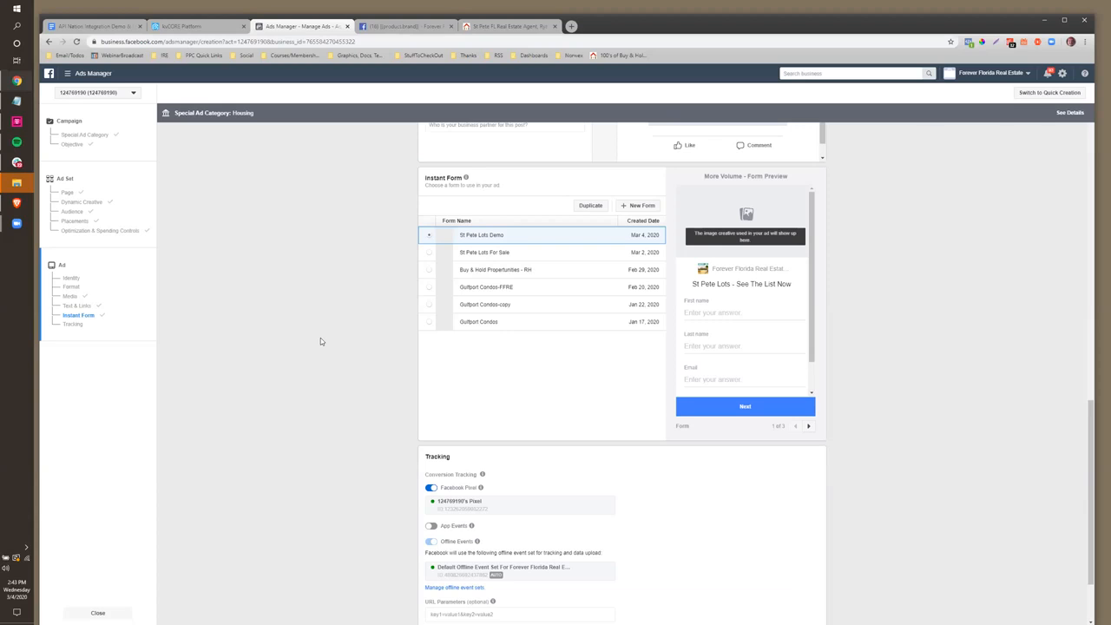
Publish the Demo Niched Ad for API Nation campaign, then switch the campaign off
scroll(601, 398, "down", 2)
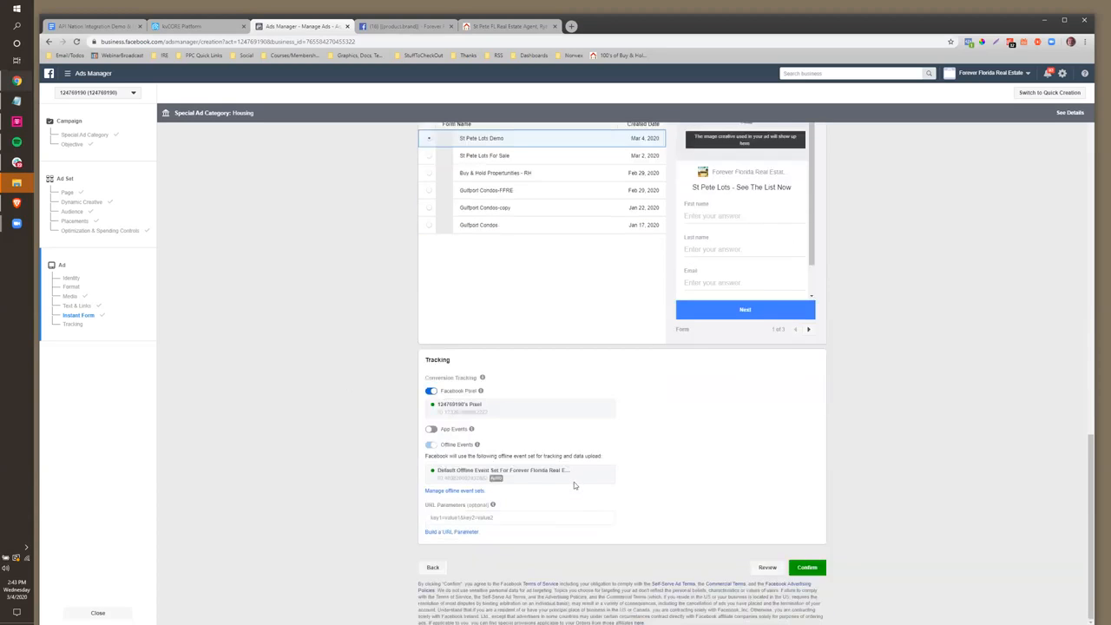
left_click(808, 567)
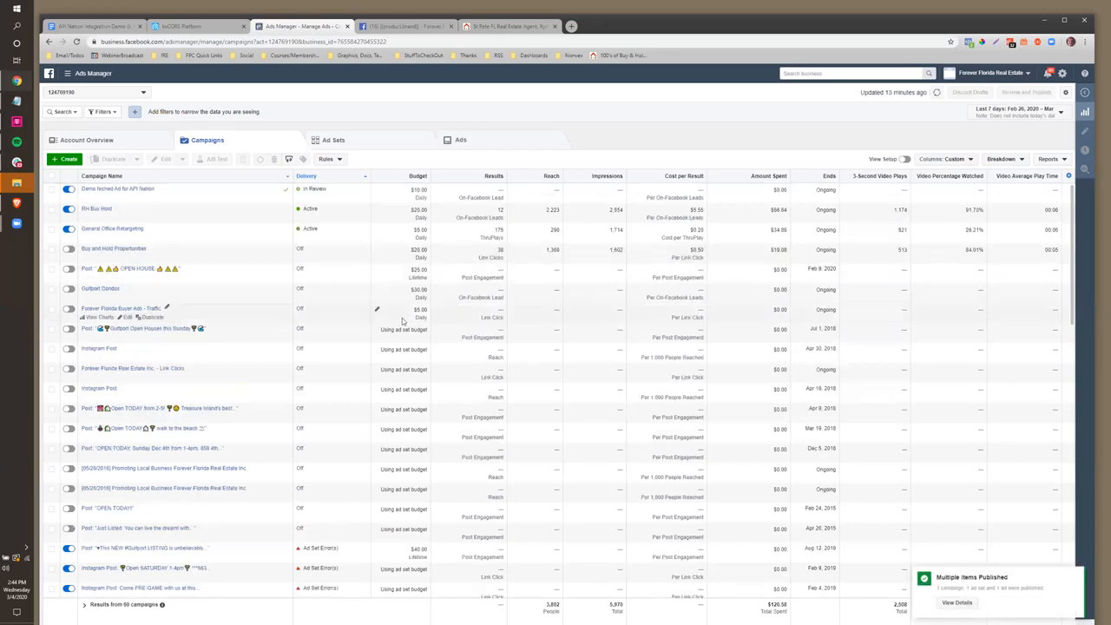
left_click(68, 190)
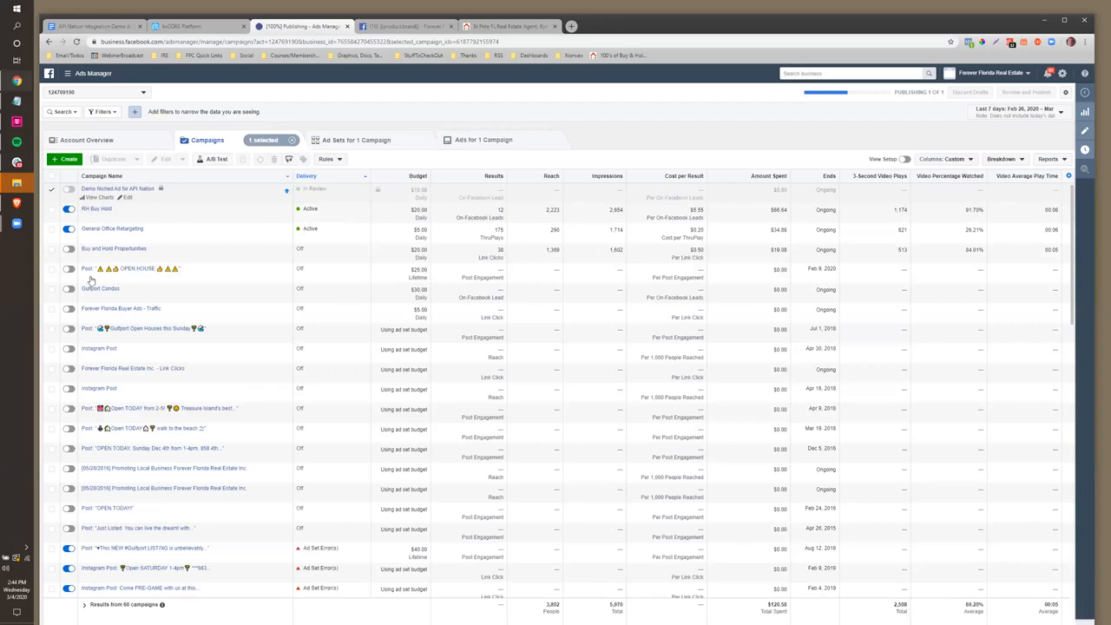
Open the Facebook Lead Ads add-on details from kvCORE's marketplace
left_click(173, 29)
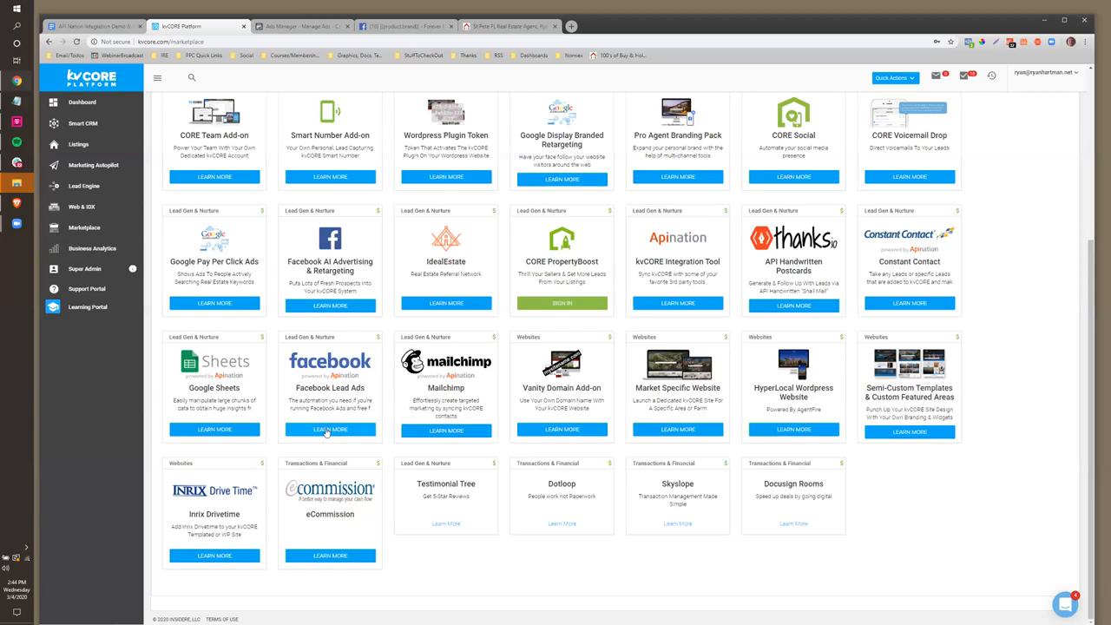
left_click(327, 431)
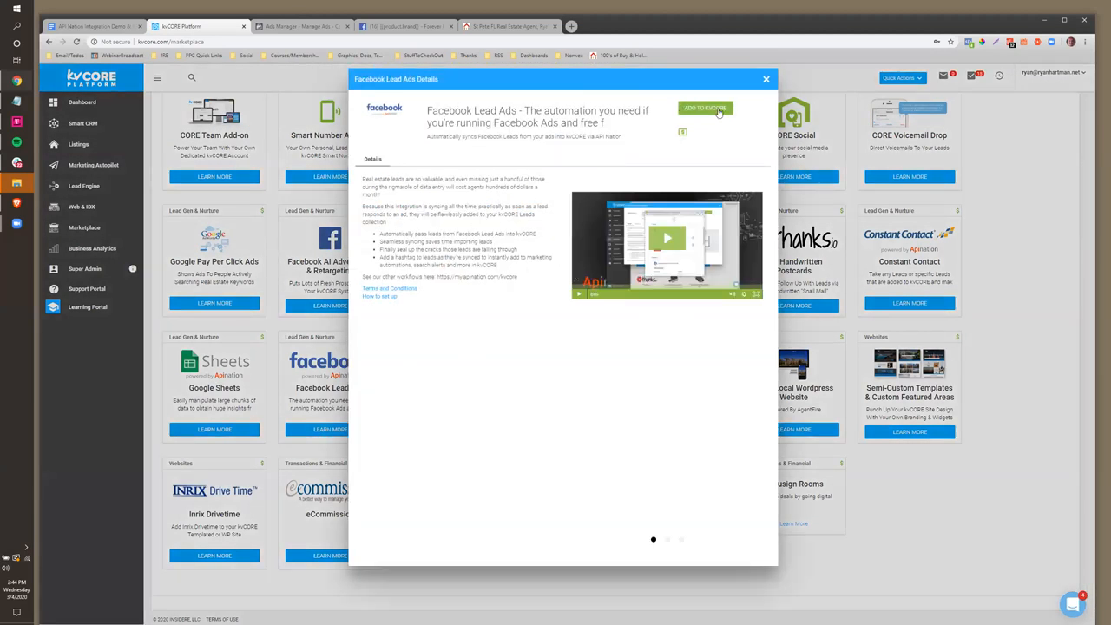
Add the integration to kvCORE, sign in with the kvCORE credentials, and start connecting Facebook Lead Ads
left_click(718, 110)
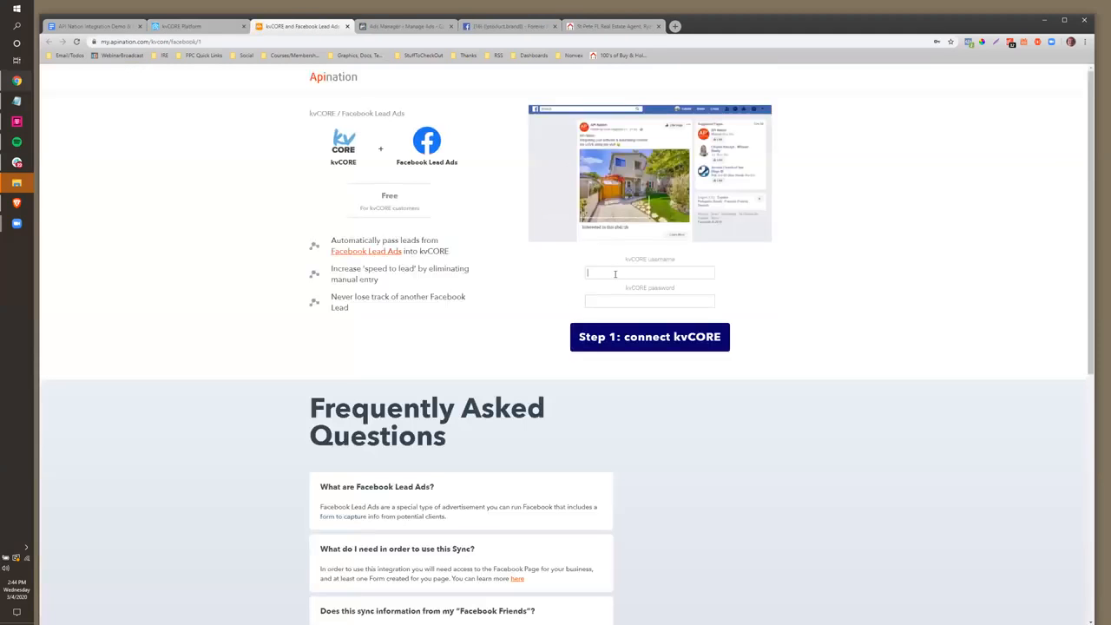
left_click(615, 274)
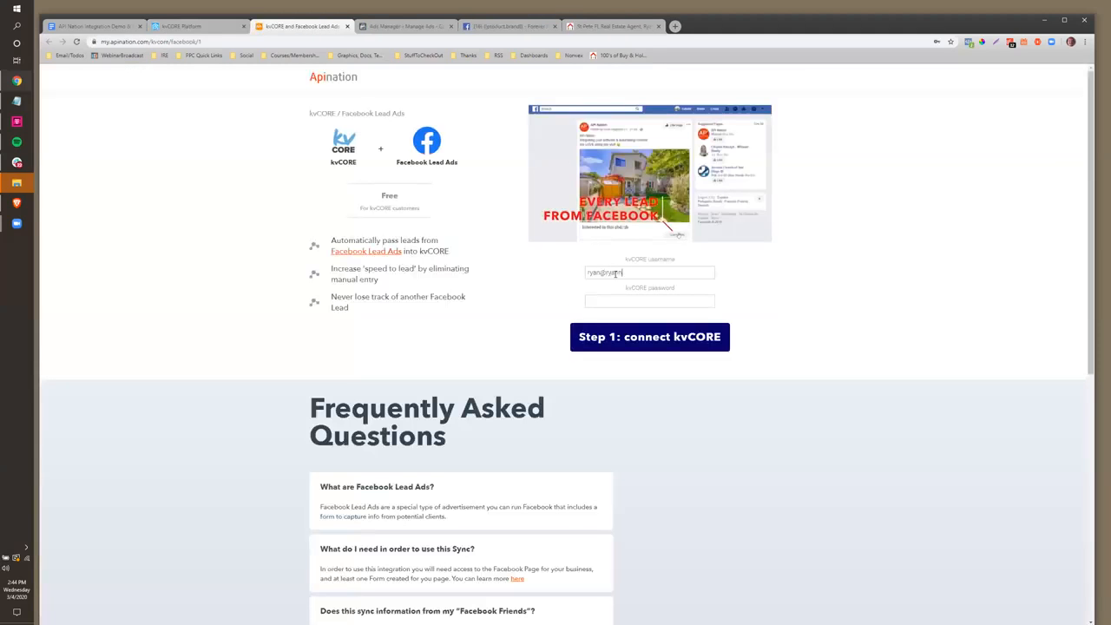
left_click(661, 344)
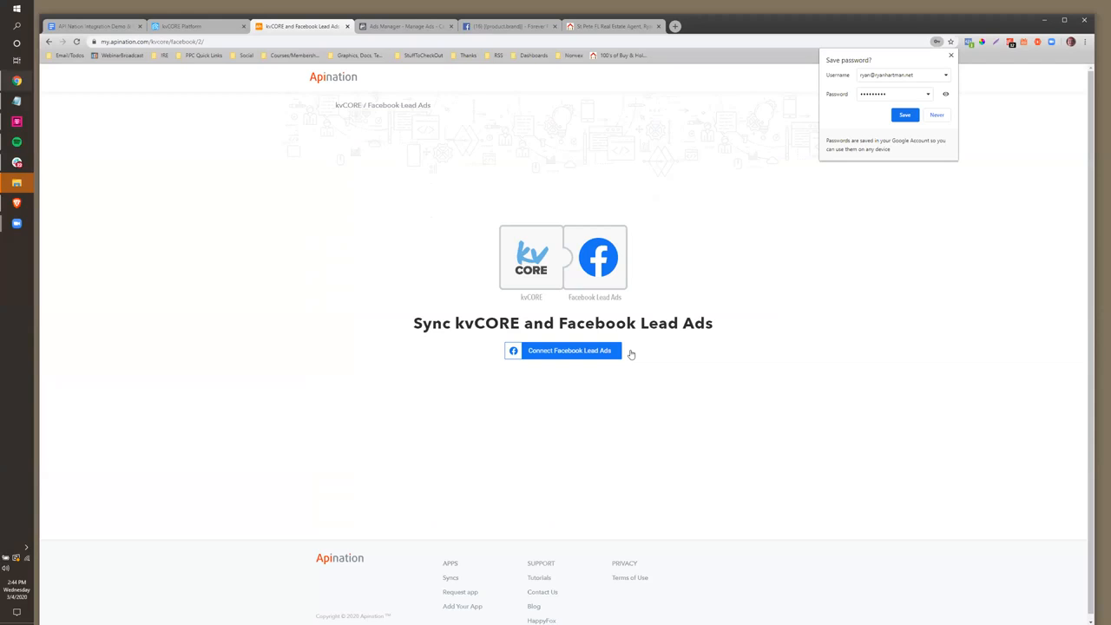
left_click(565, 353)
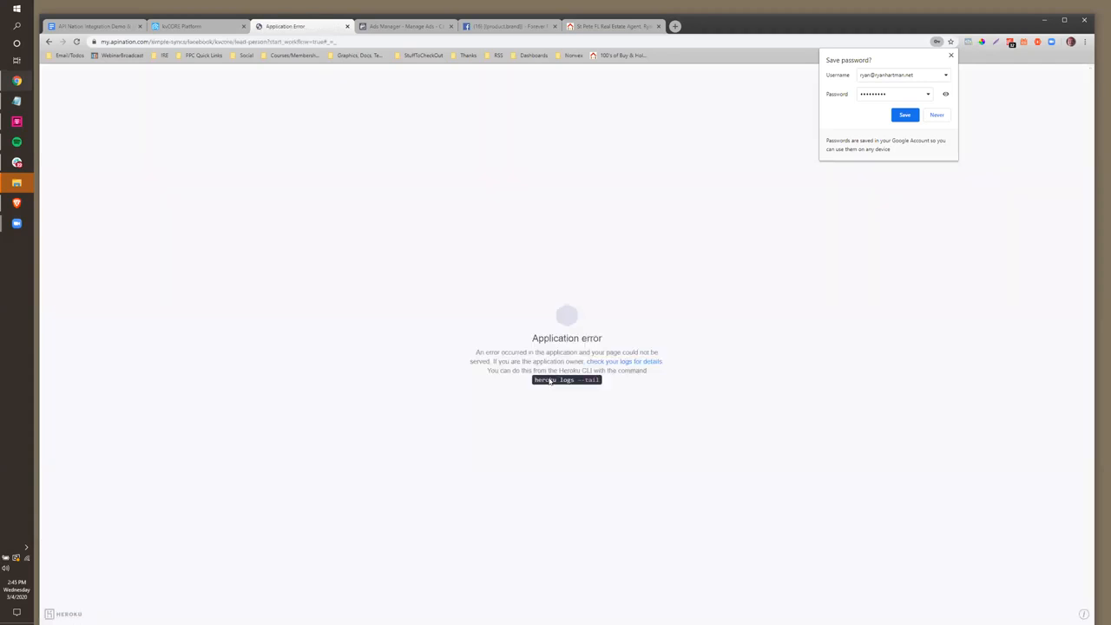
Check the open tabs, then go back from the error to the kvCORE–Facebook sync page
left_click(508, 26)
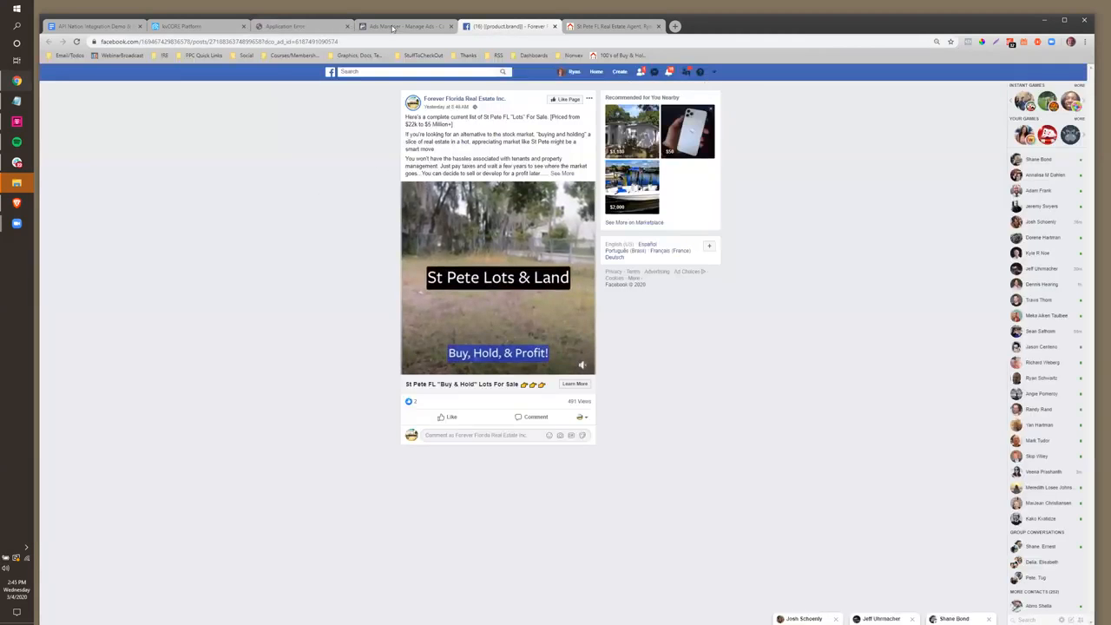
left_click(405, 26)
left_click(285, 26)
left_click(186, 26)
left_click(284, 26)
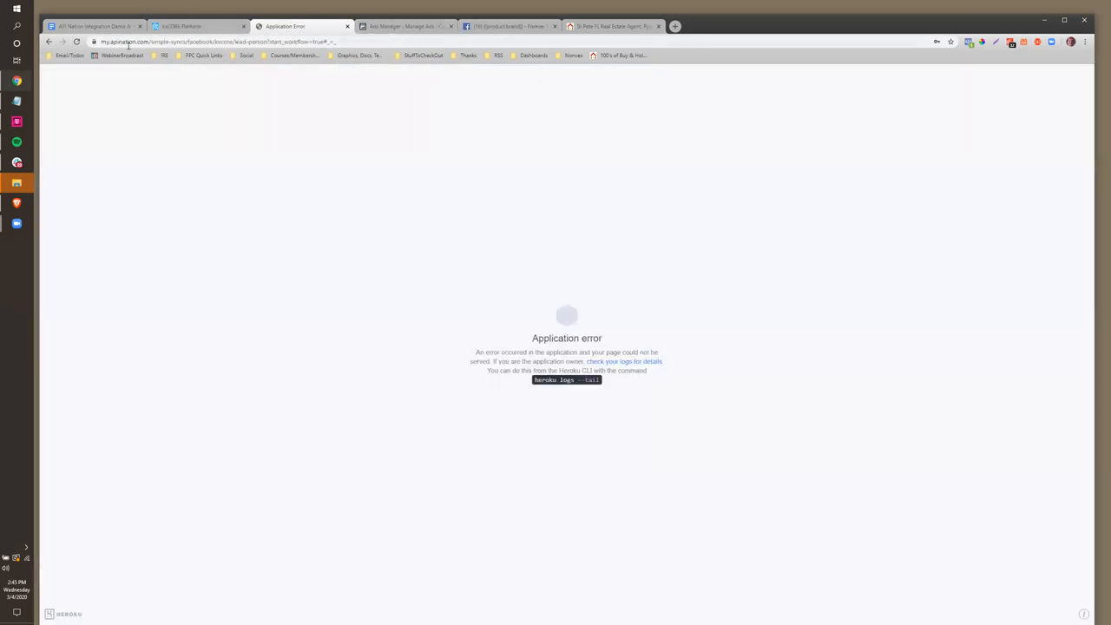
left_click(49, 41)
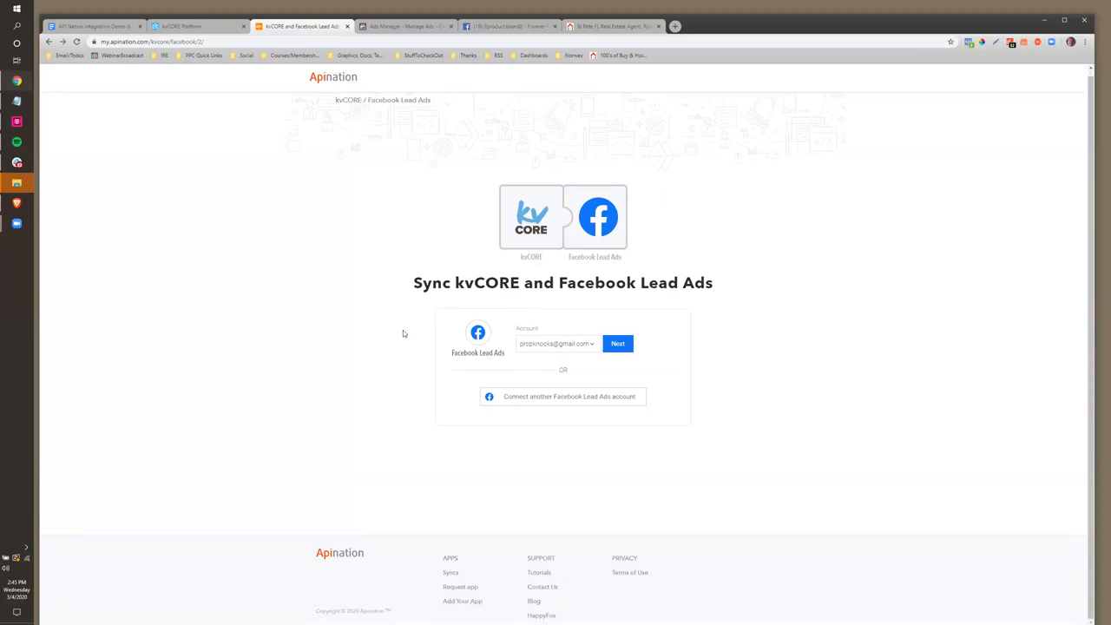
Keep the existing Facebook Lead Ads account selected and continue past the sync page
left_click(538, 343)
left_click(537, 343)
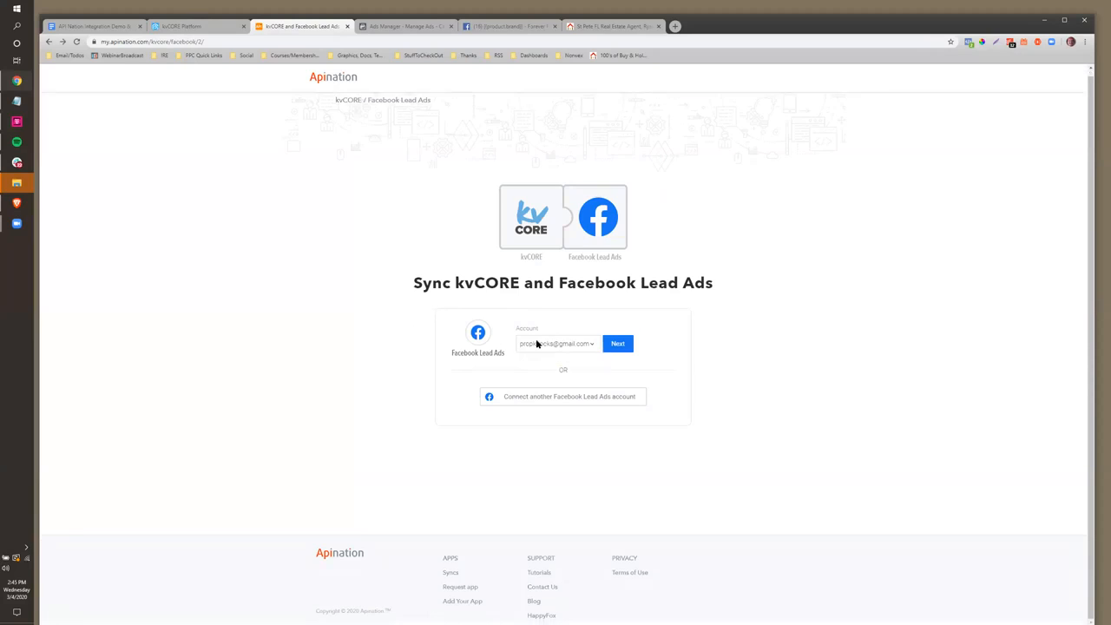
left_click(620, 348)
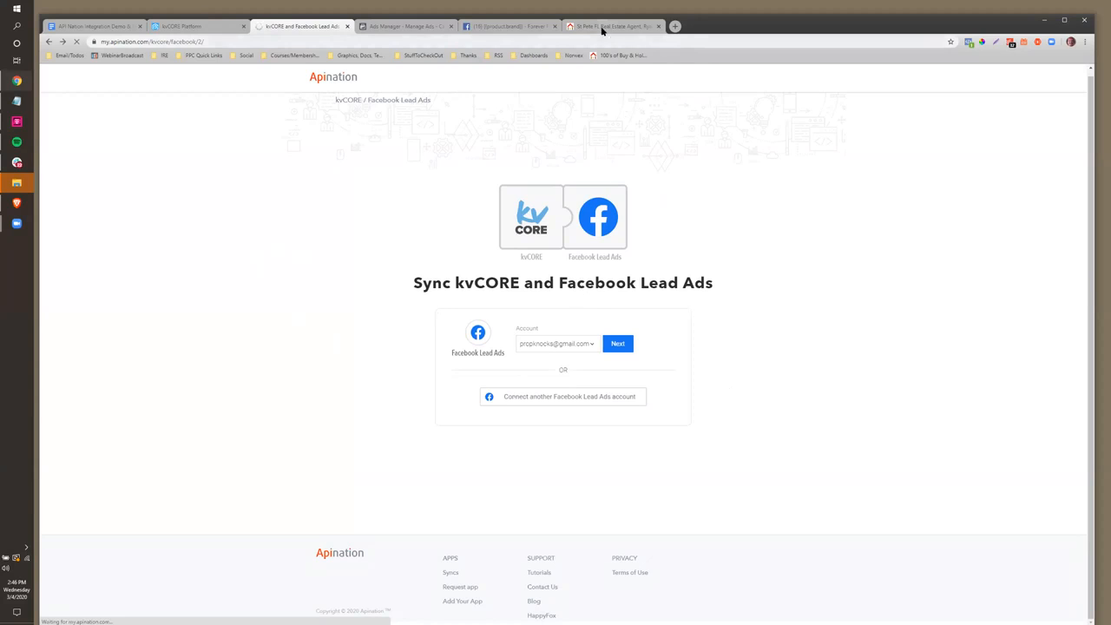
left_click(509, 26)
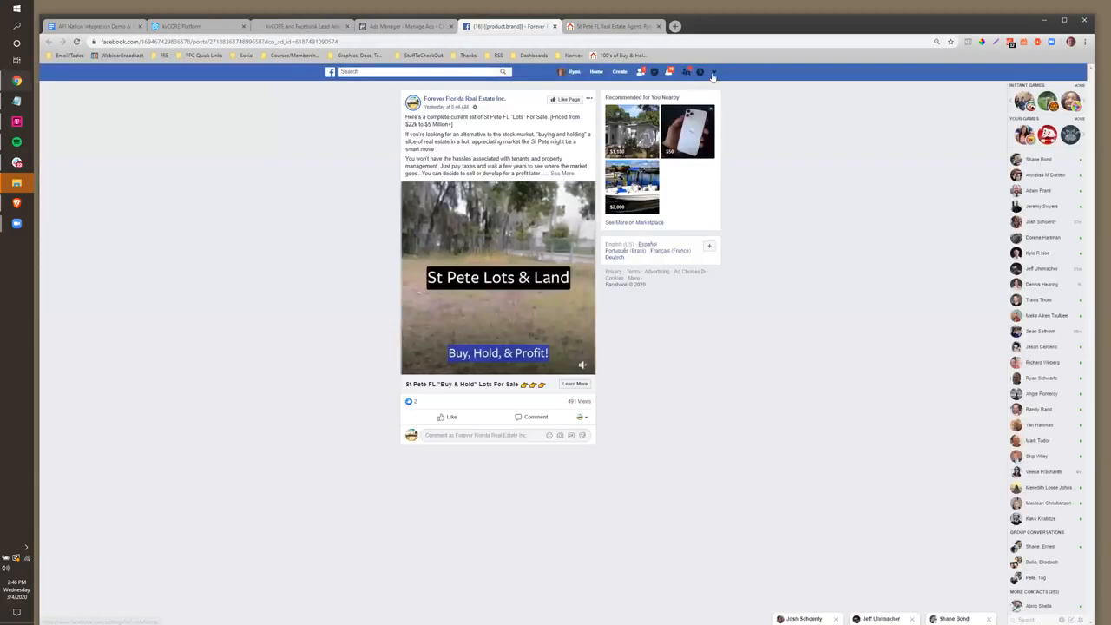
Log out of Facebook and sign back in as the second recent profile, retrying the password
left_click(714, 71)
left_click(642, 268)
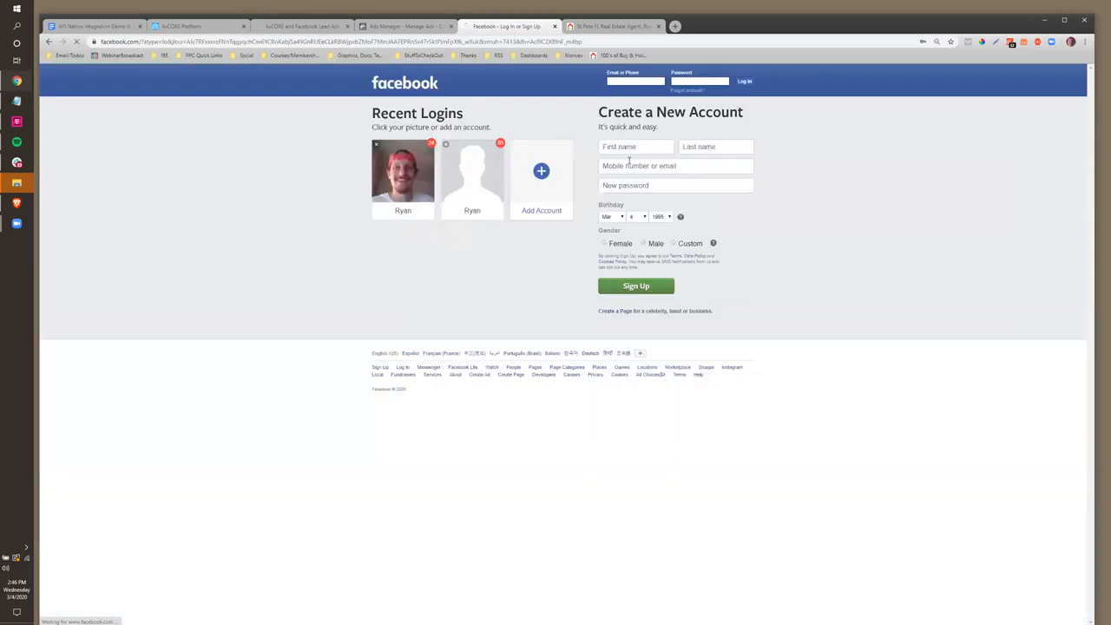
left_click(488, 189)
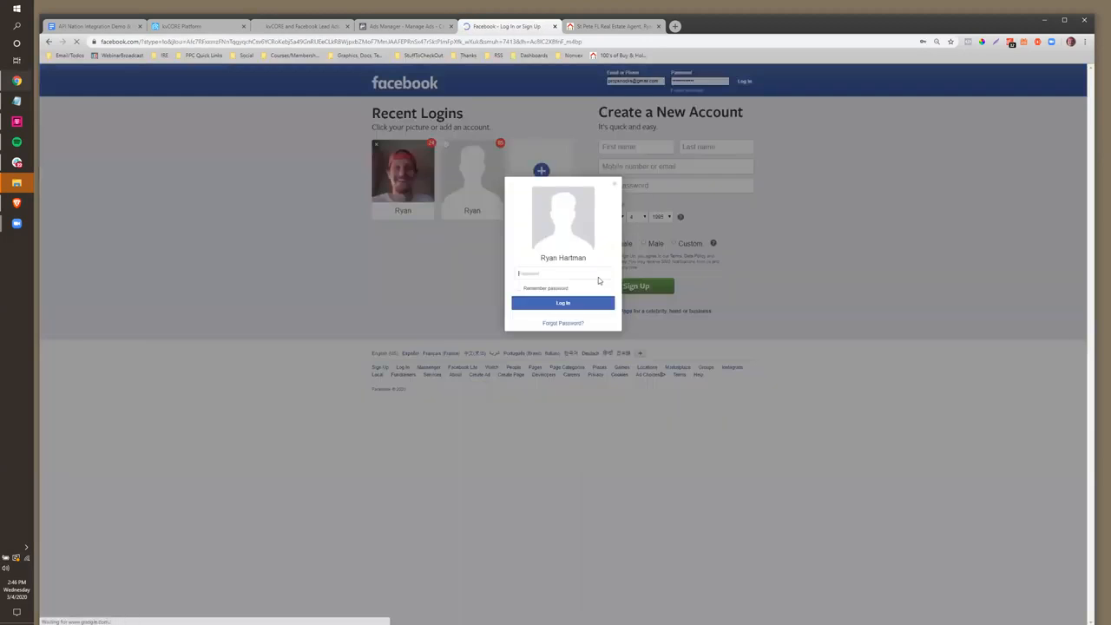
type("**********")
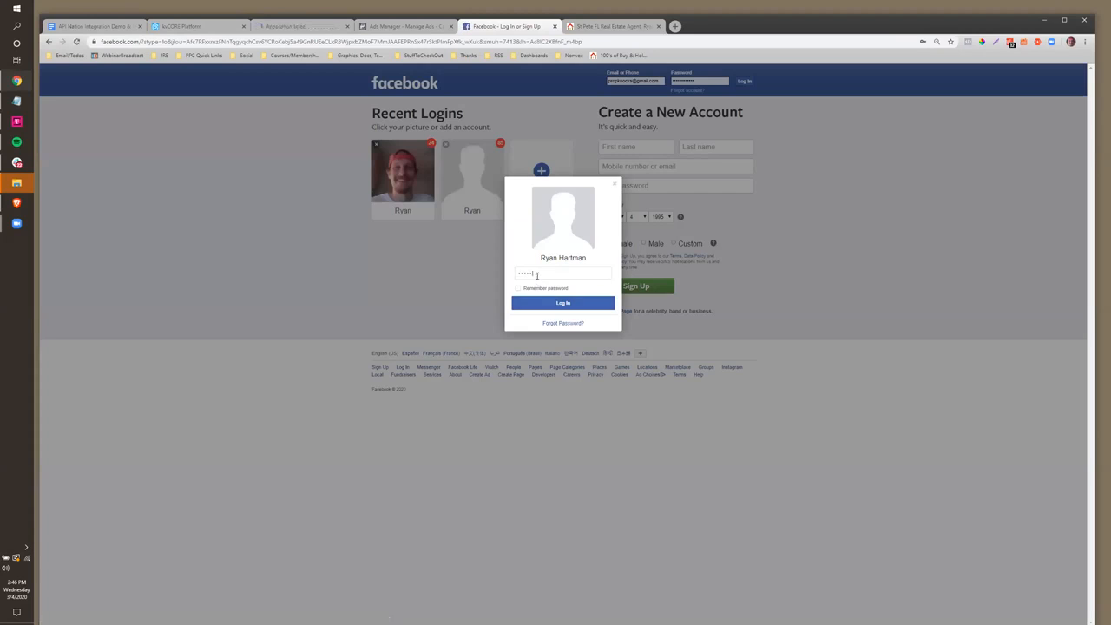
left_click(539, 304)
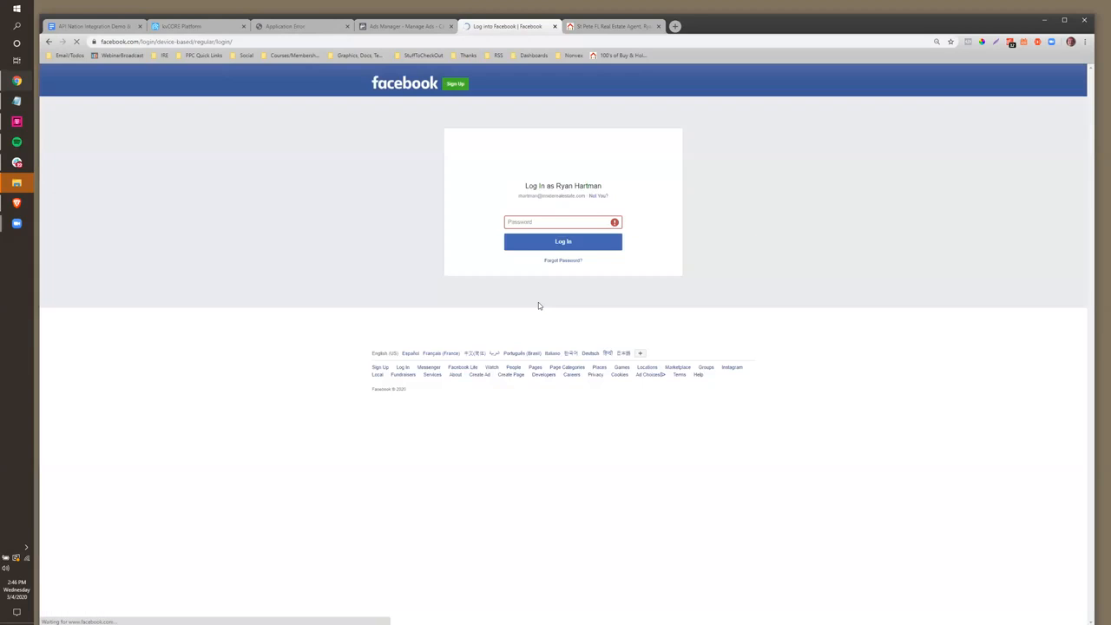
left_click(536, 223)
type("*******")
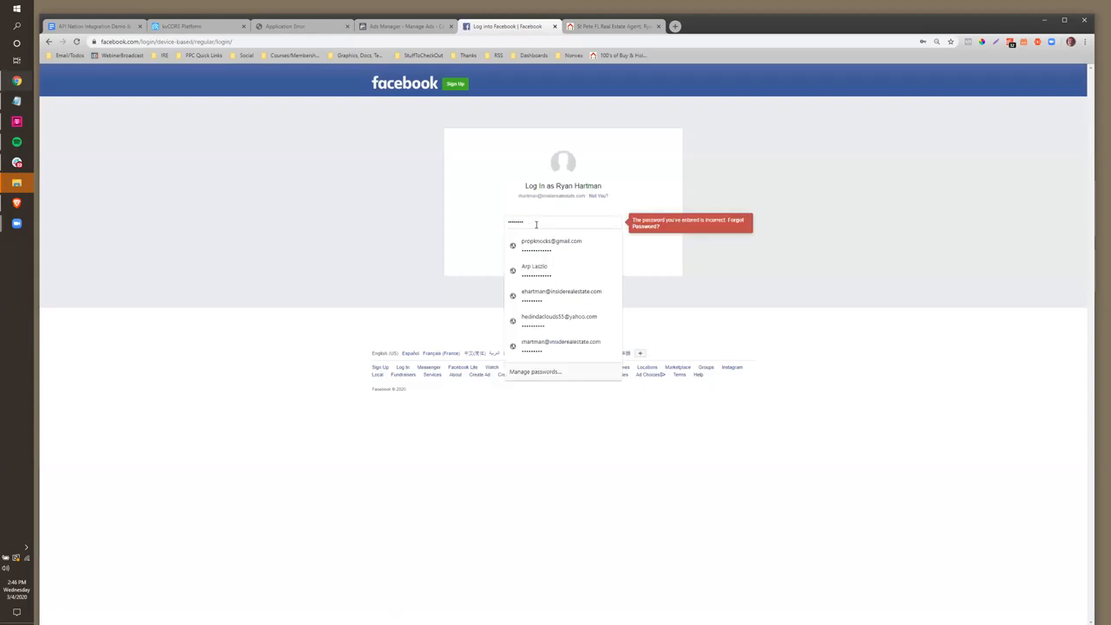
left_click(483, 233)
left_click(526, 245)
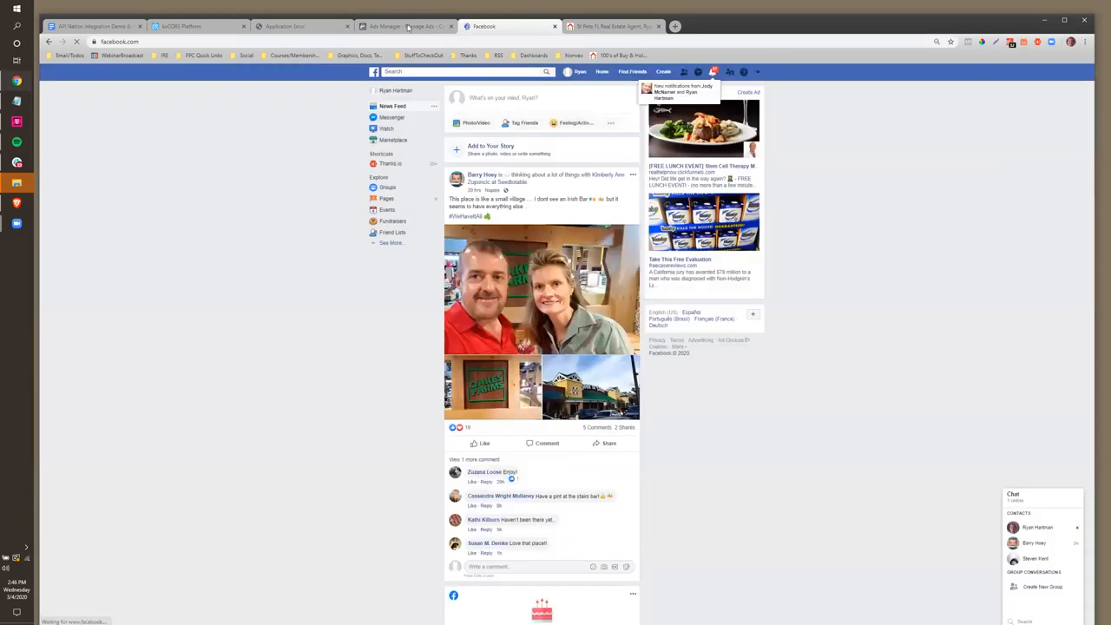
left_click(408, 27)
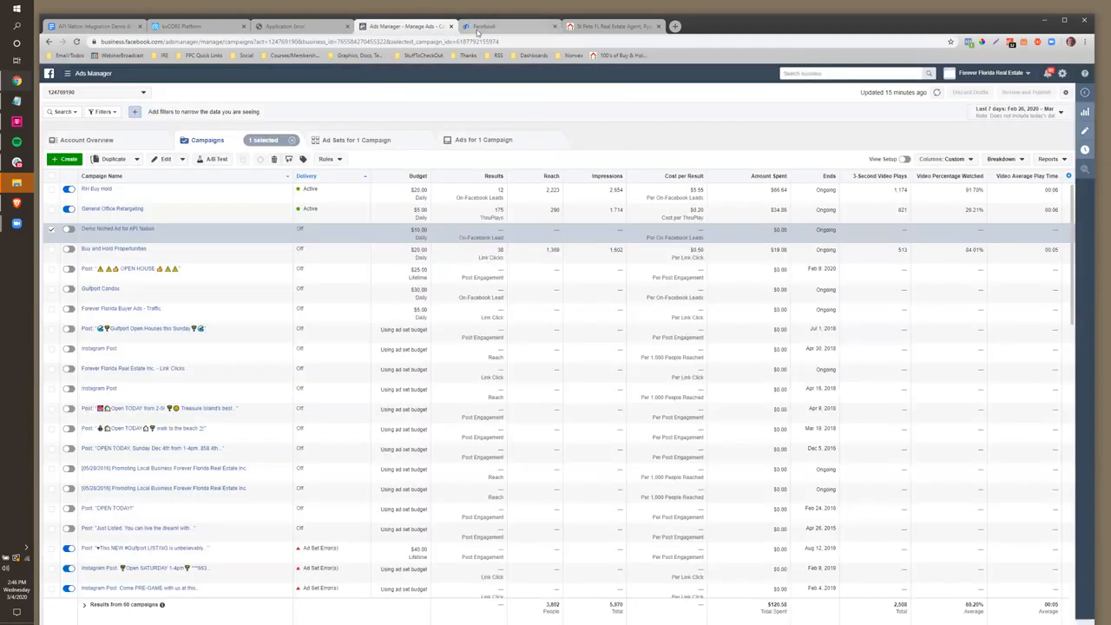
Return to kvCORE's Facebook Lead Ads details and add the integration to kvCORE again
left_click(488, 26)
left_click(180, 33)
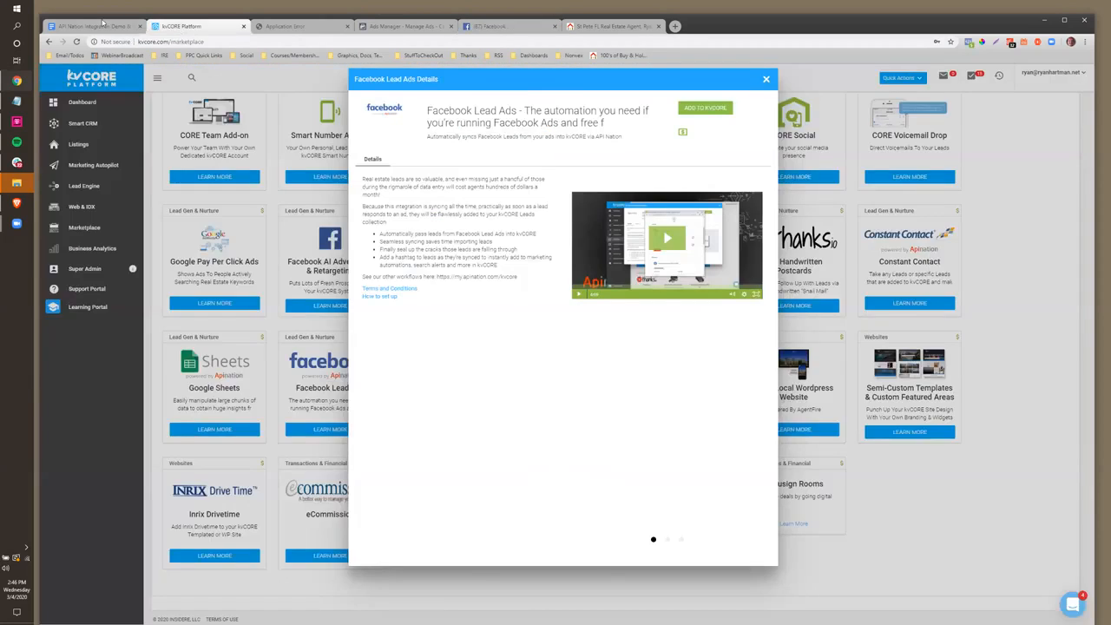
left_click(104, 25)
left_click(172, 28)
left_click(699, 110)
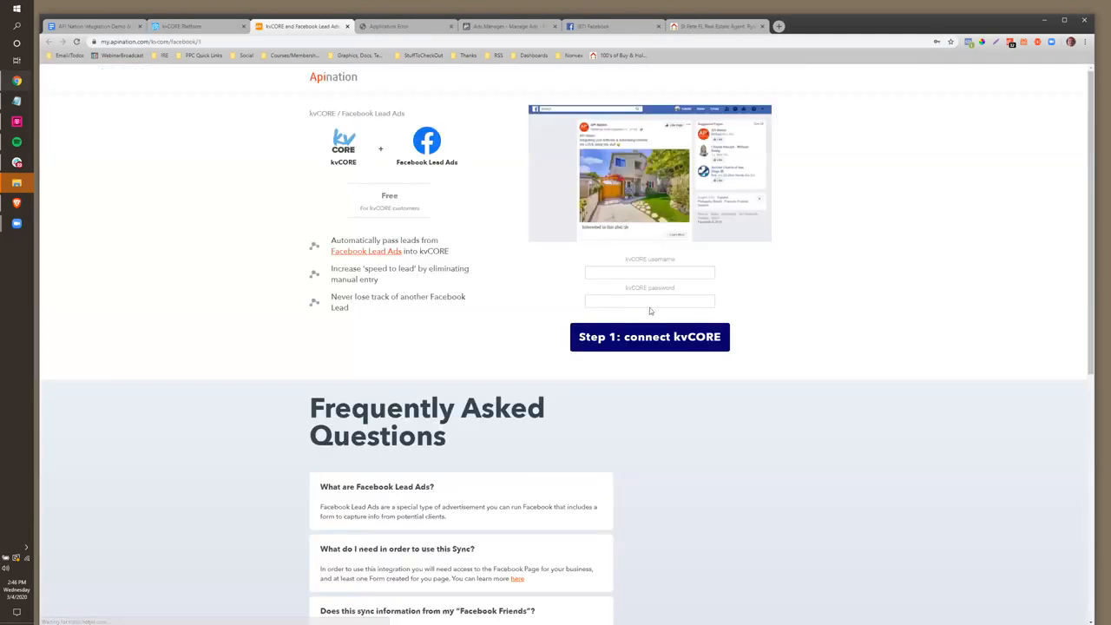
Connect kvCORE with its username and password, then try linking another Facebook Lead Ads account
left_click(631, 272)
key("Tab")
type("********")
left_click(648, 338)
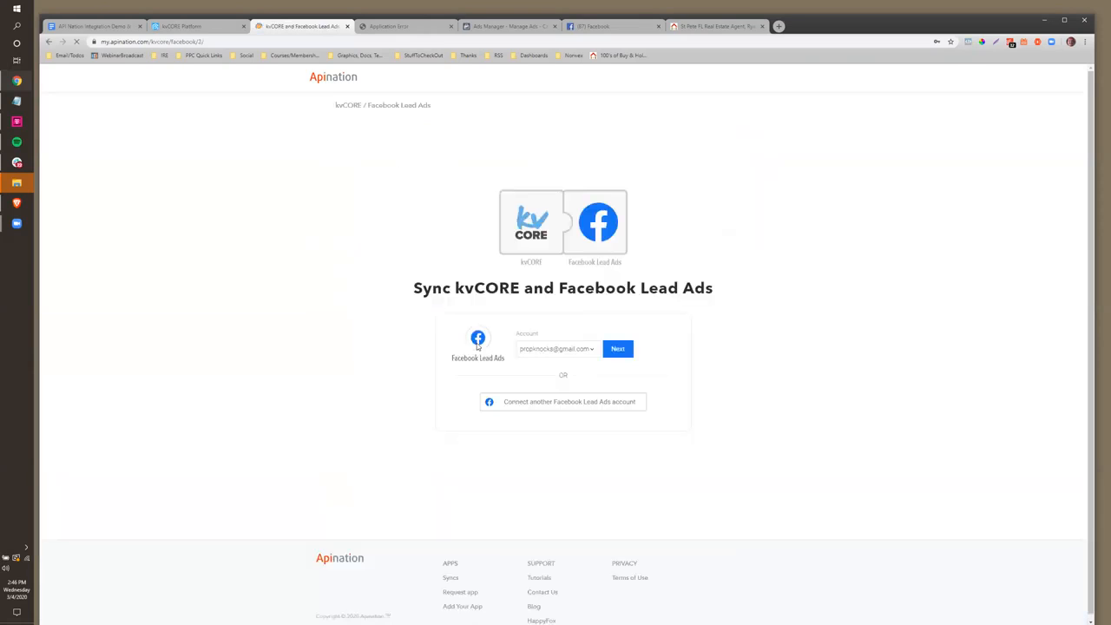
left_click(545, 403)
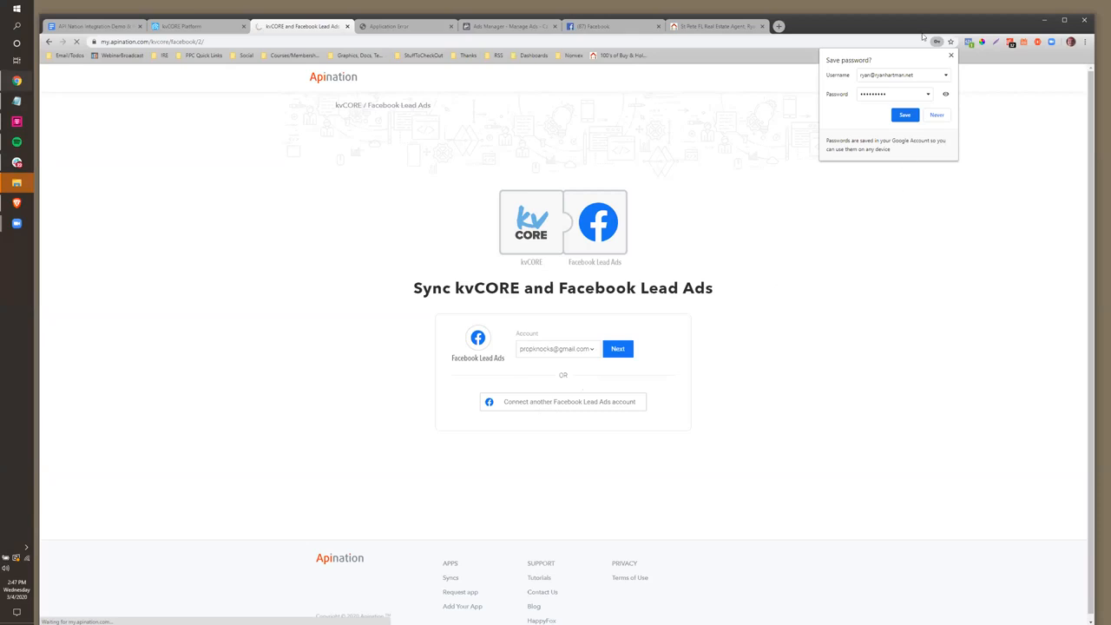
left_click(951, 56)
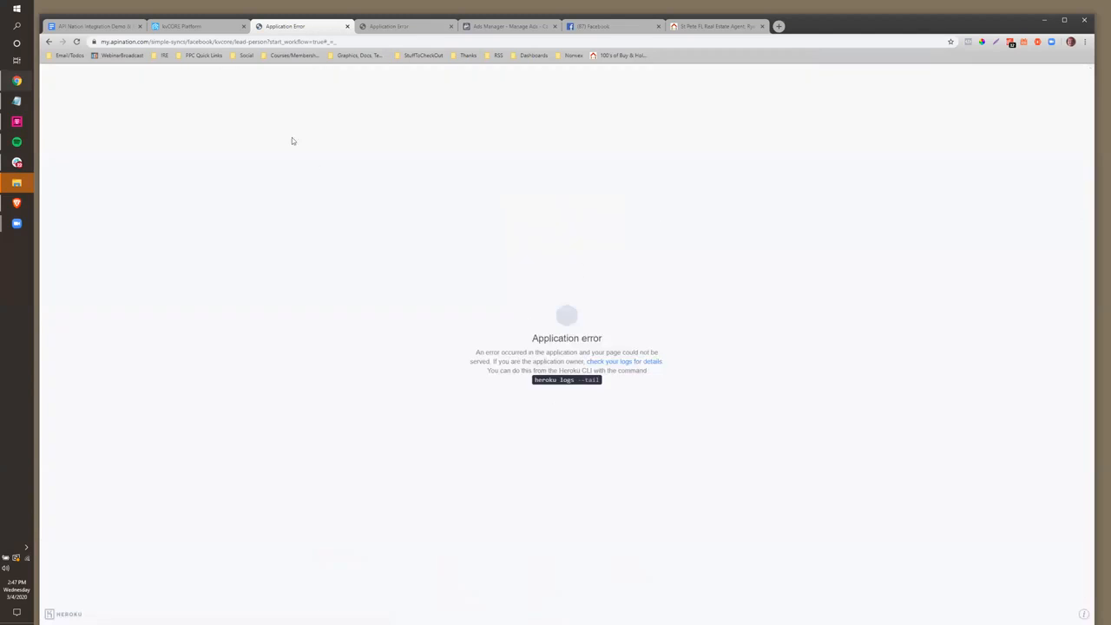
Go back from the error to the sync page, choose the other Facebook account, and continue
left_click(111, 41)
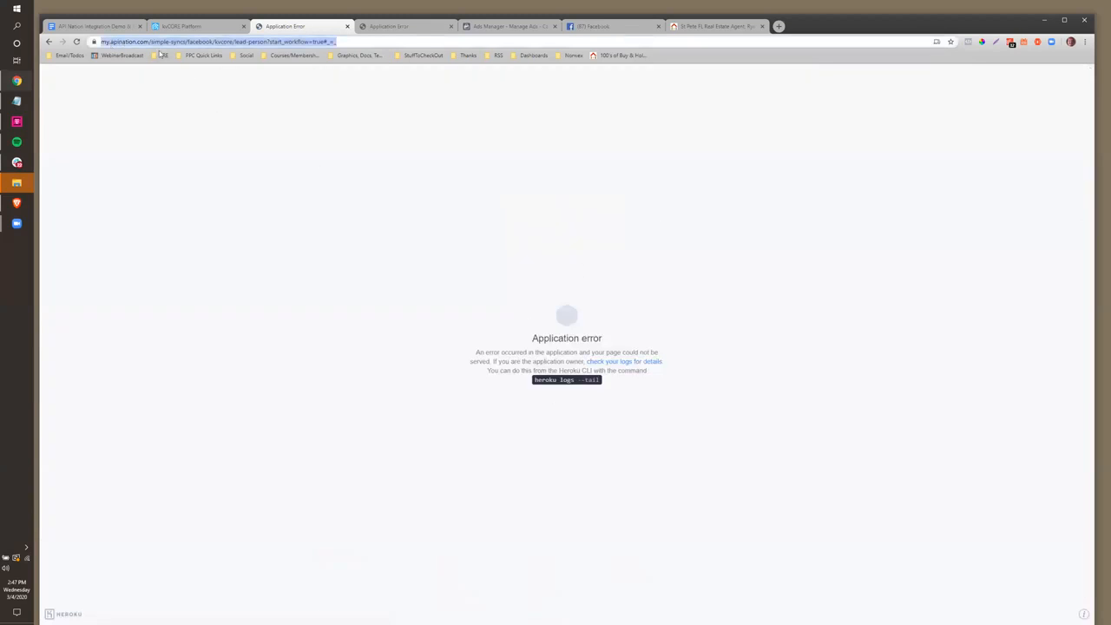
left_click(49, 41)
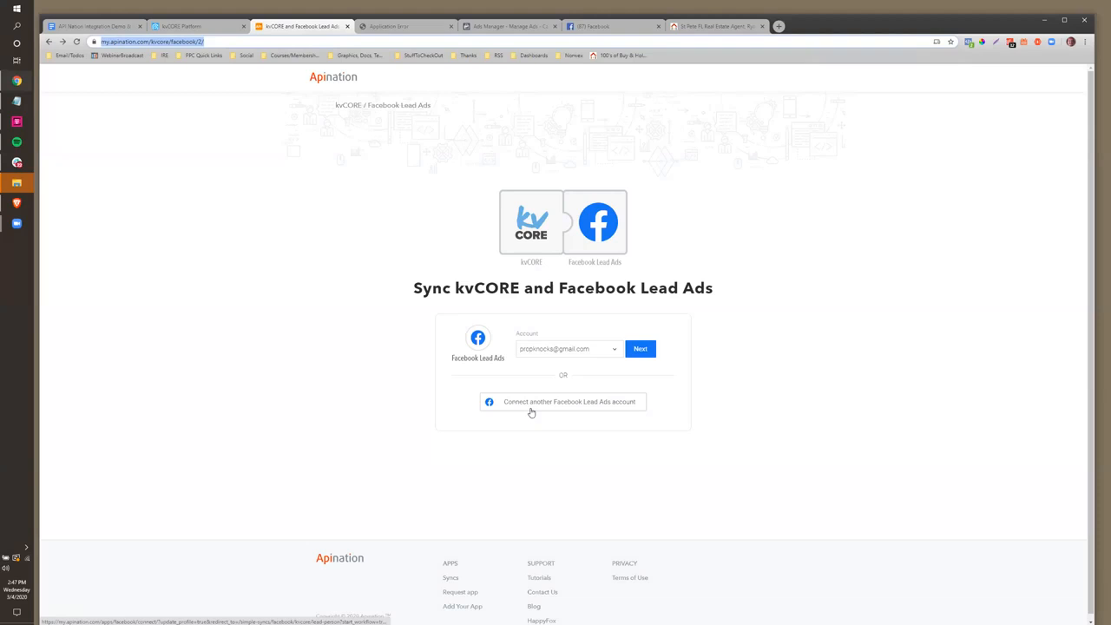
left_click(610, 354)
left_click(608, 368)
left_click(645, 350)
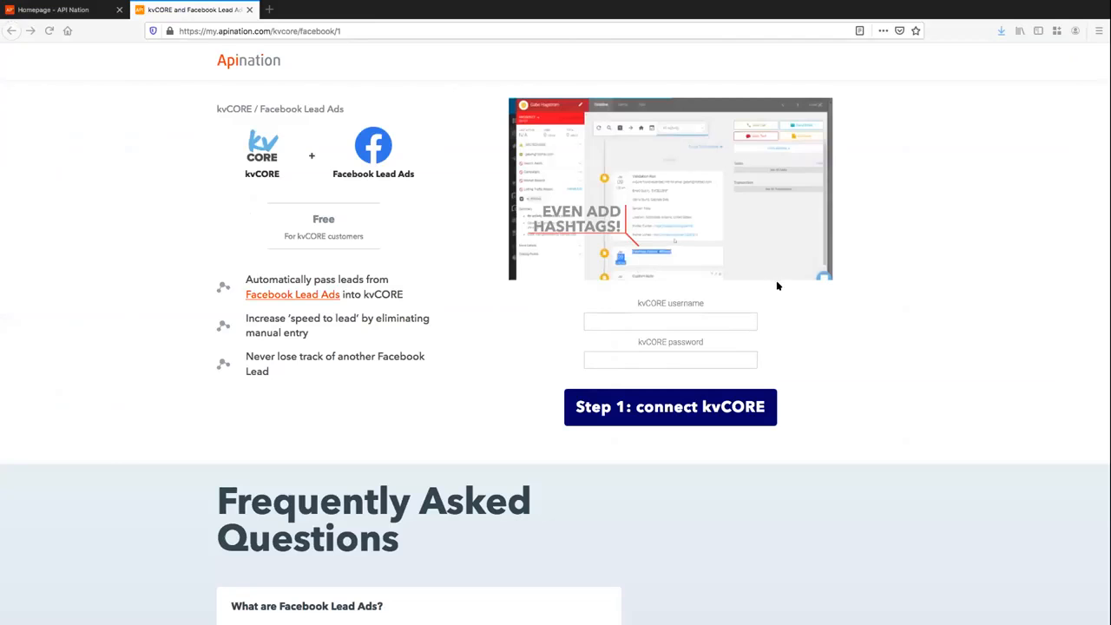
Connect kvCORE using the saved login and password, then continue with the selected Facebook account
left_click(608, 322)
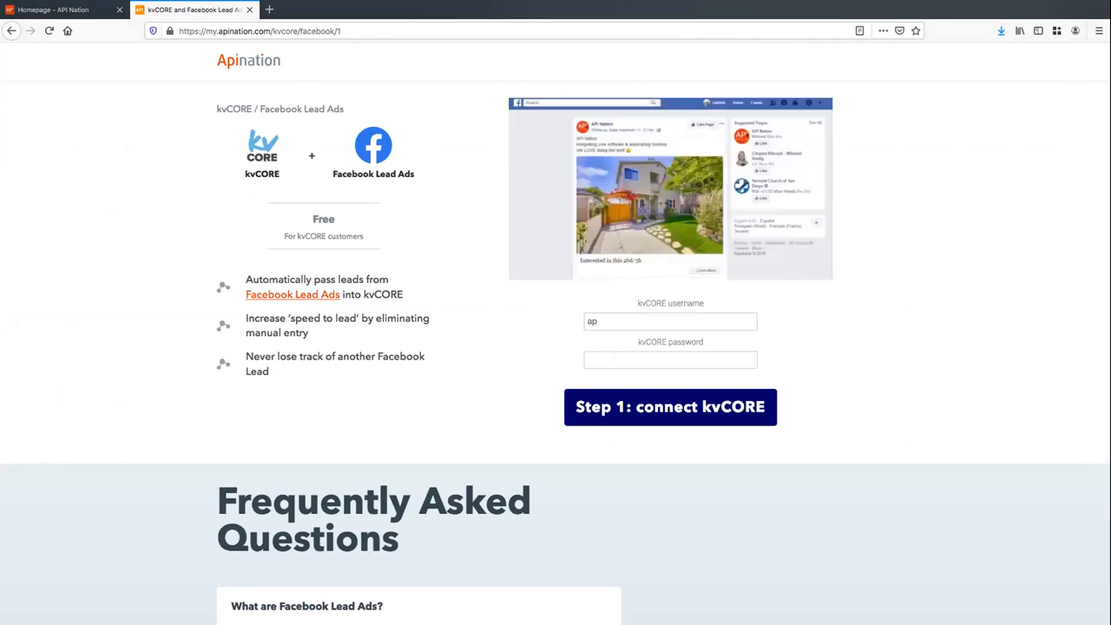
left_click(603, 357)
left_click(604, 378)
left_click(604, 399)
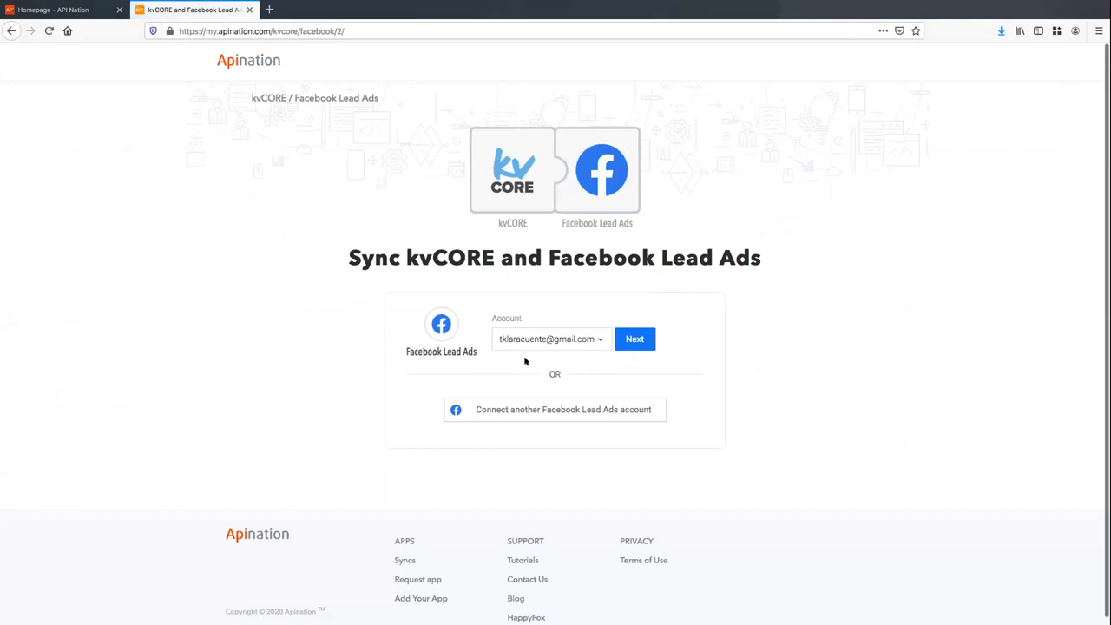
left_click(637, 341)
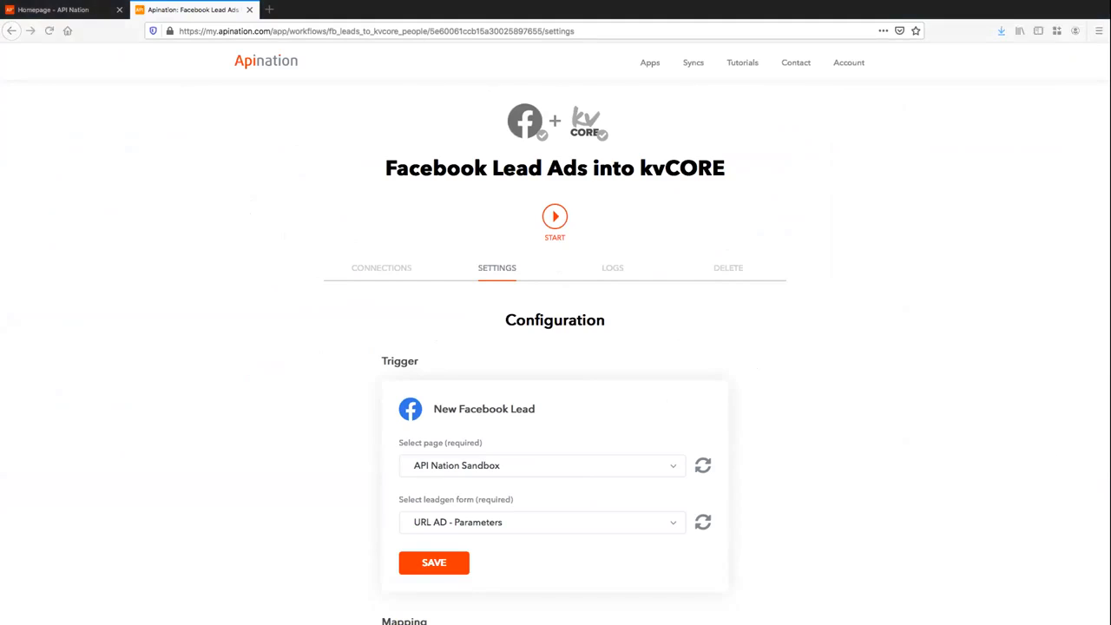
key("ctrl+Up")
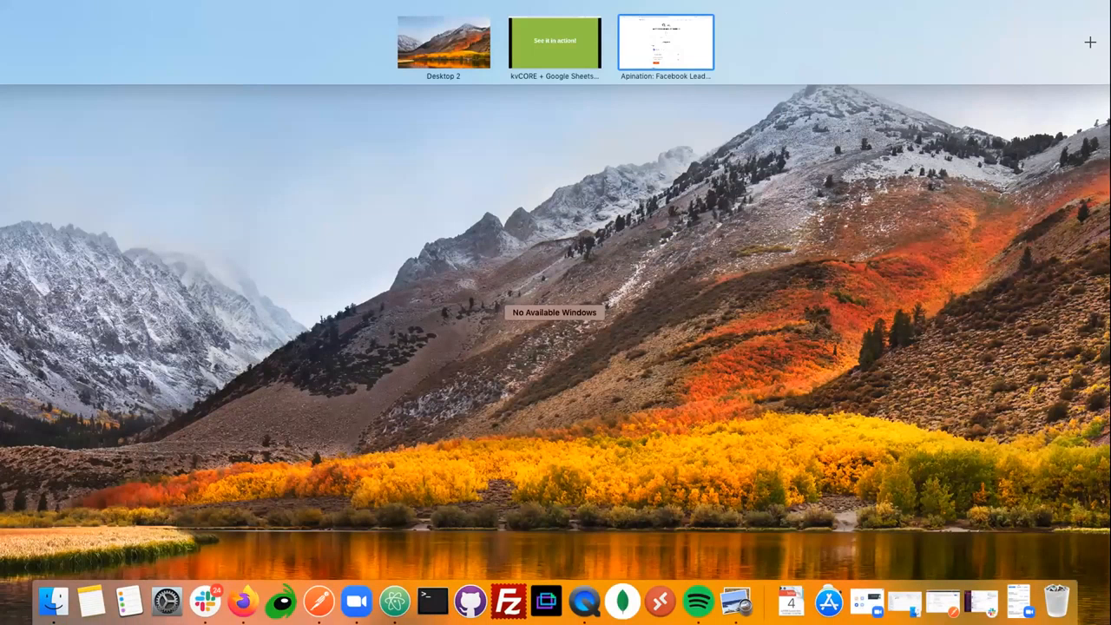
key("ctrl+Up")
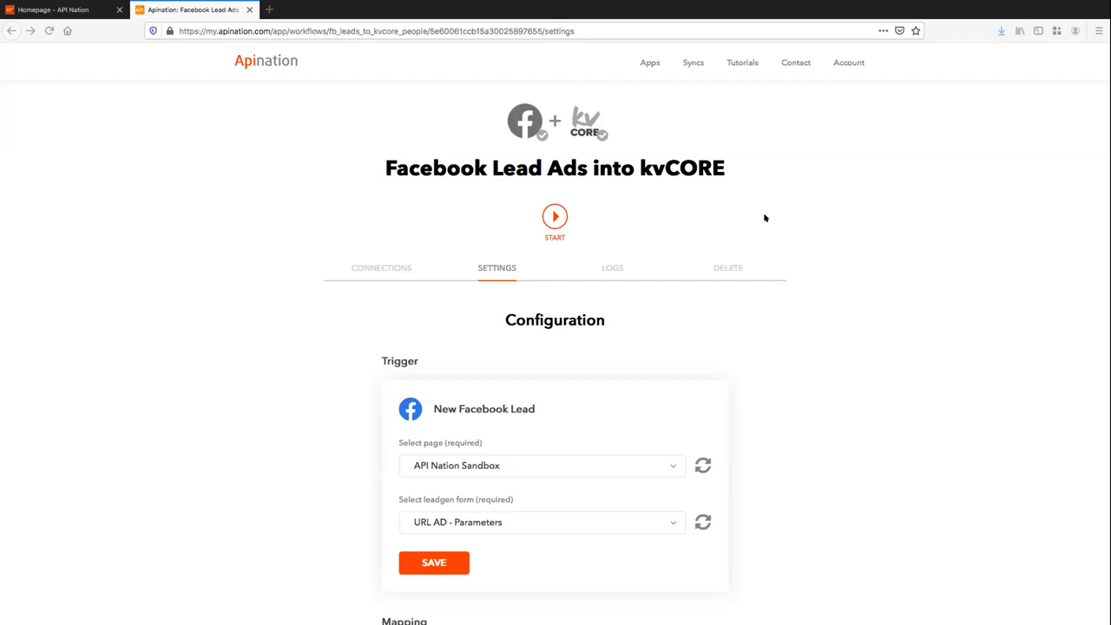
Keep API Nation Sandbox as the page, choose Test Lead Ad Form as the lead form, and save the trigger
scroll(737, 135, "down", 3)
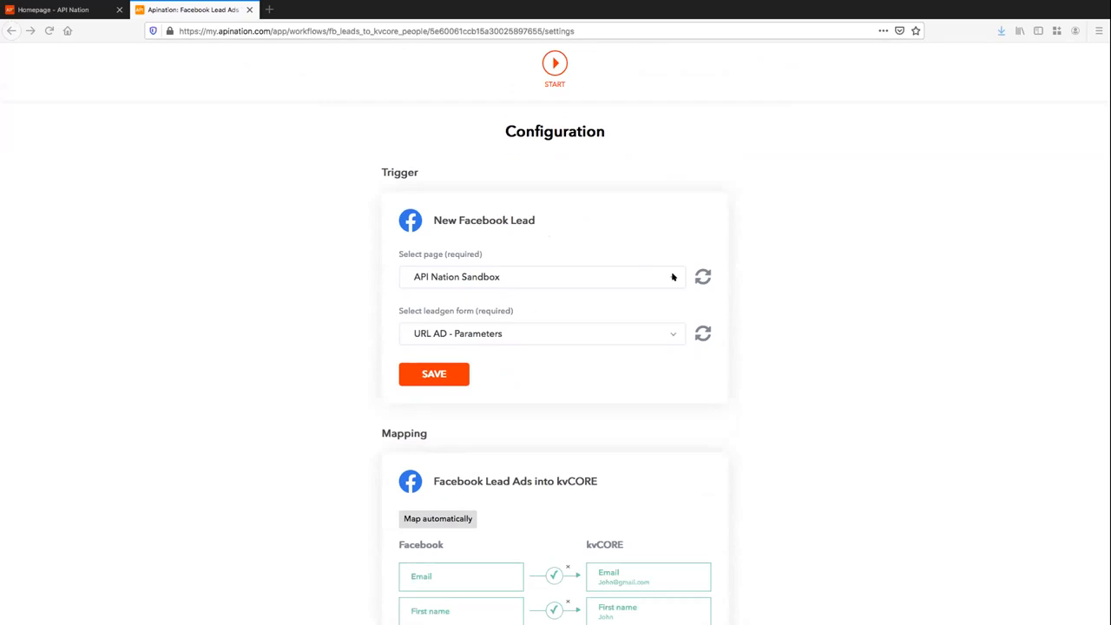
left_click(663, 276)
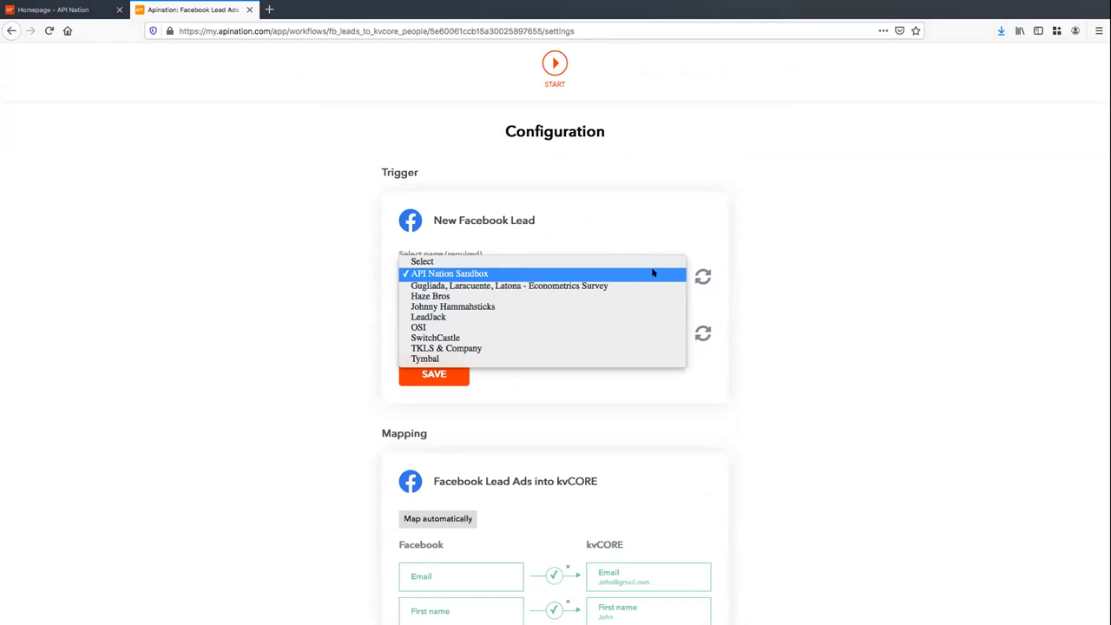
left_click(653, 273)
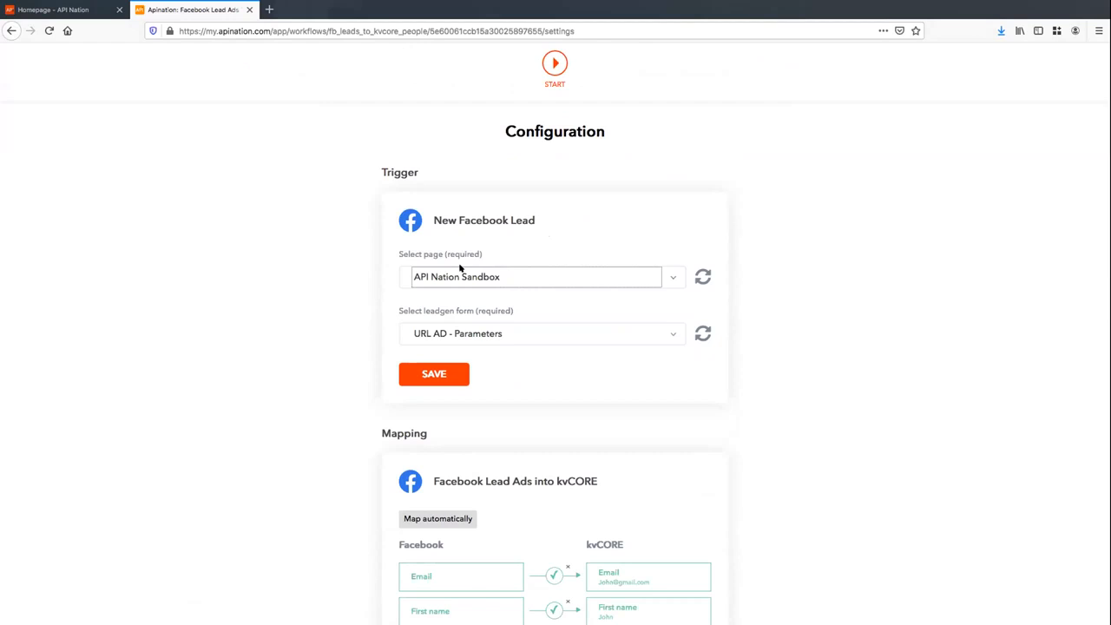
scroll(399, 277, "down", 1)
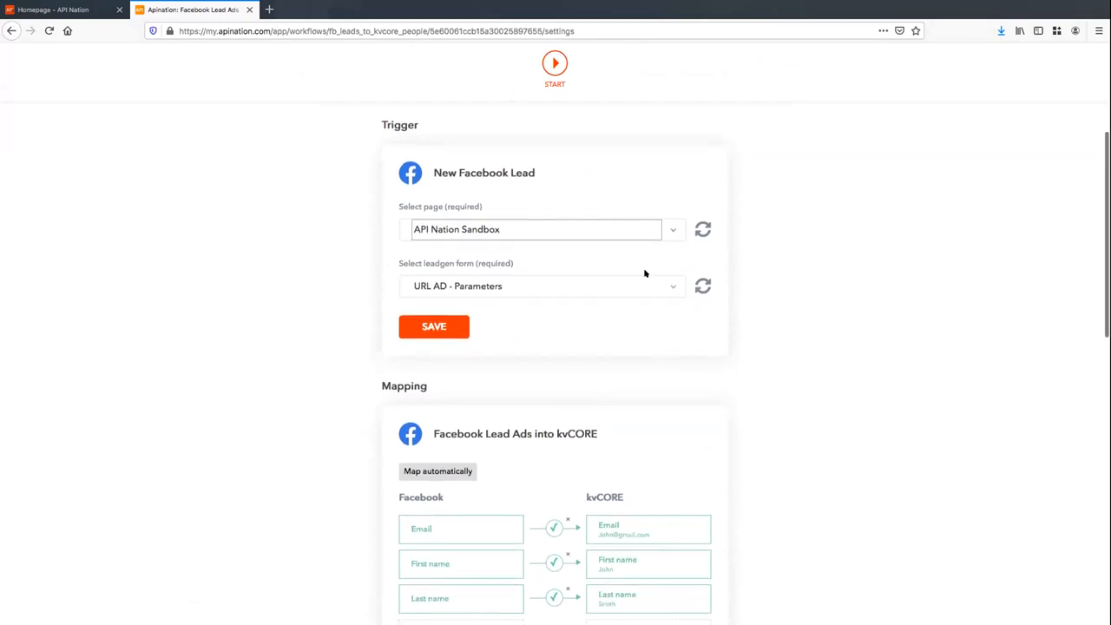
left_click(664, 285)
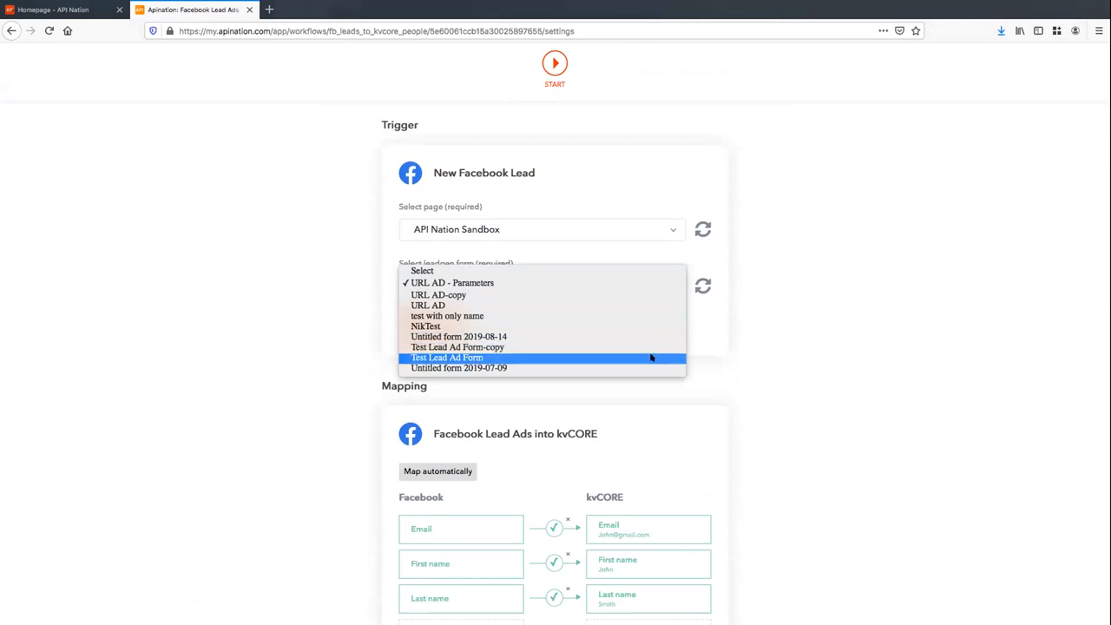
key("Escape")
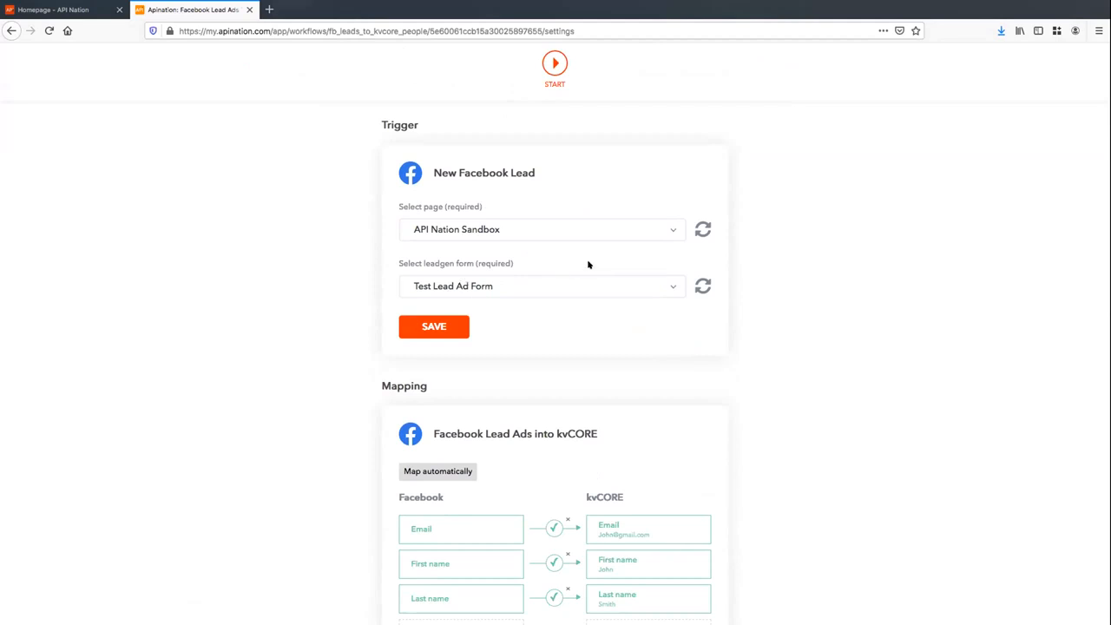
scroll(588, 263, "down", 1)
left_click(434, 271)
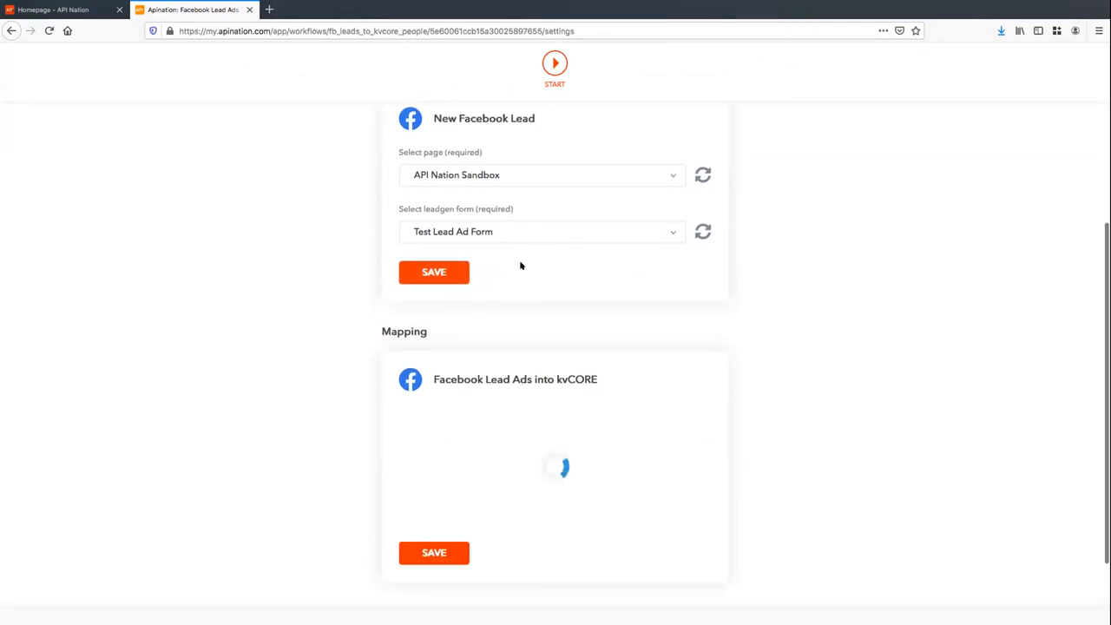
Map Facebook Phone number to the kvCORE Phone field
scroll(690, 231, "down", 2)
scroll(691, 232, "down", 2)
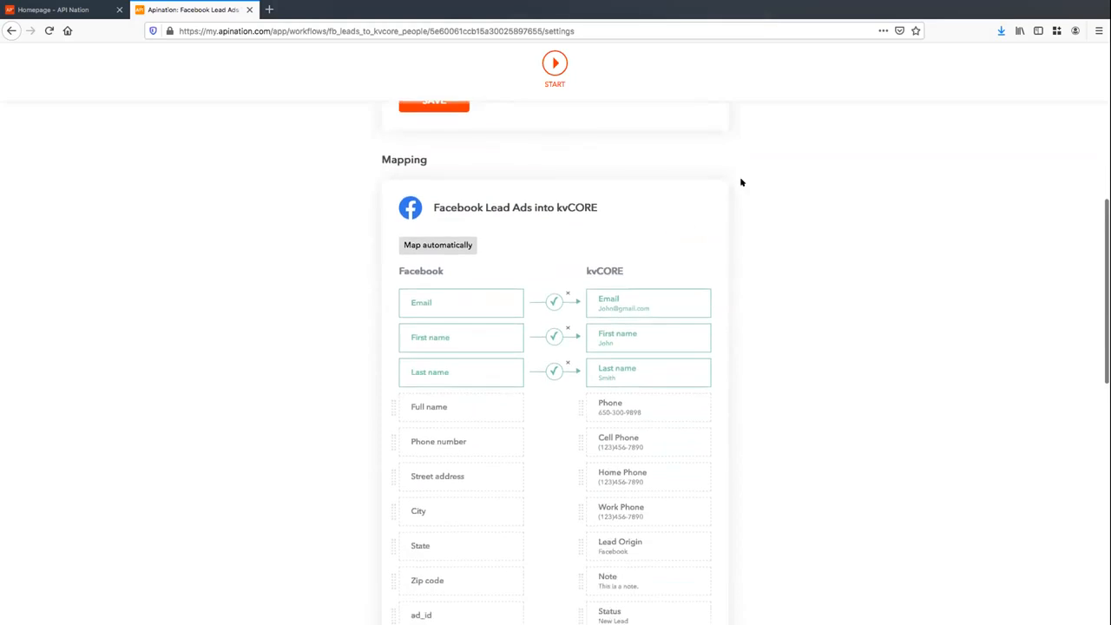
scroll(475, 315, "down", 2)
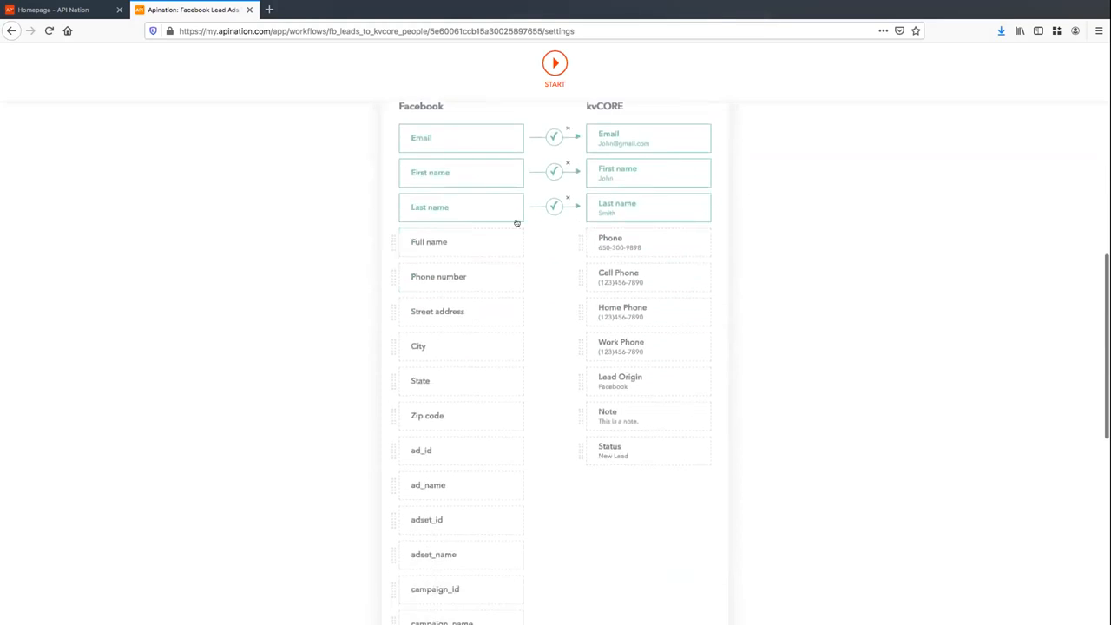
left_click_drag(476, 279, 649, 240)
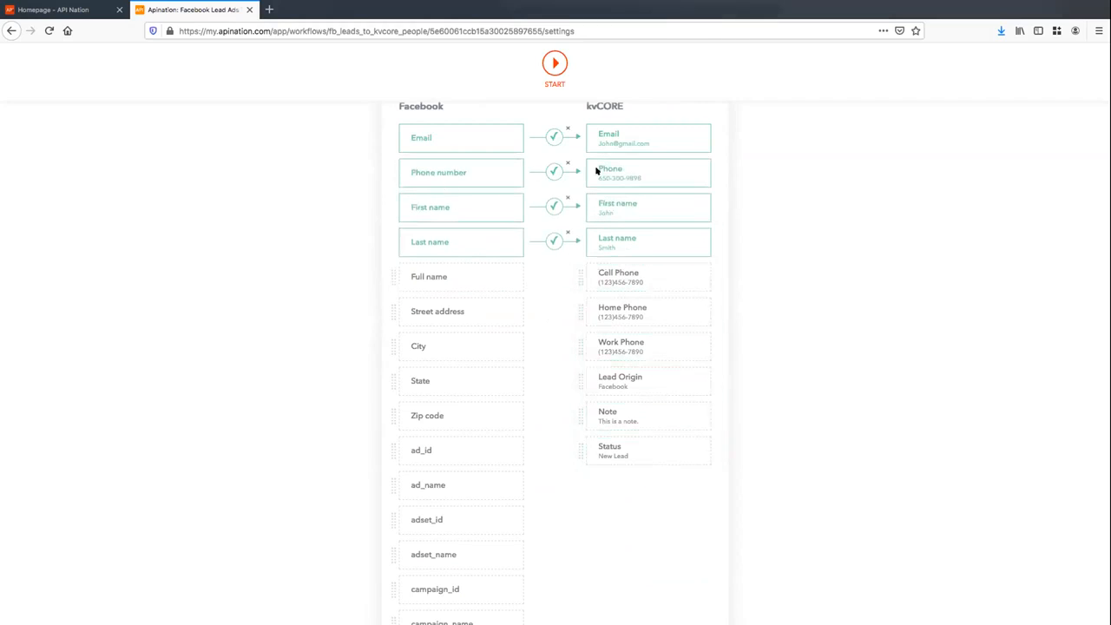
scroll(566, 295, "down", 1)
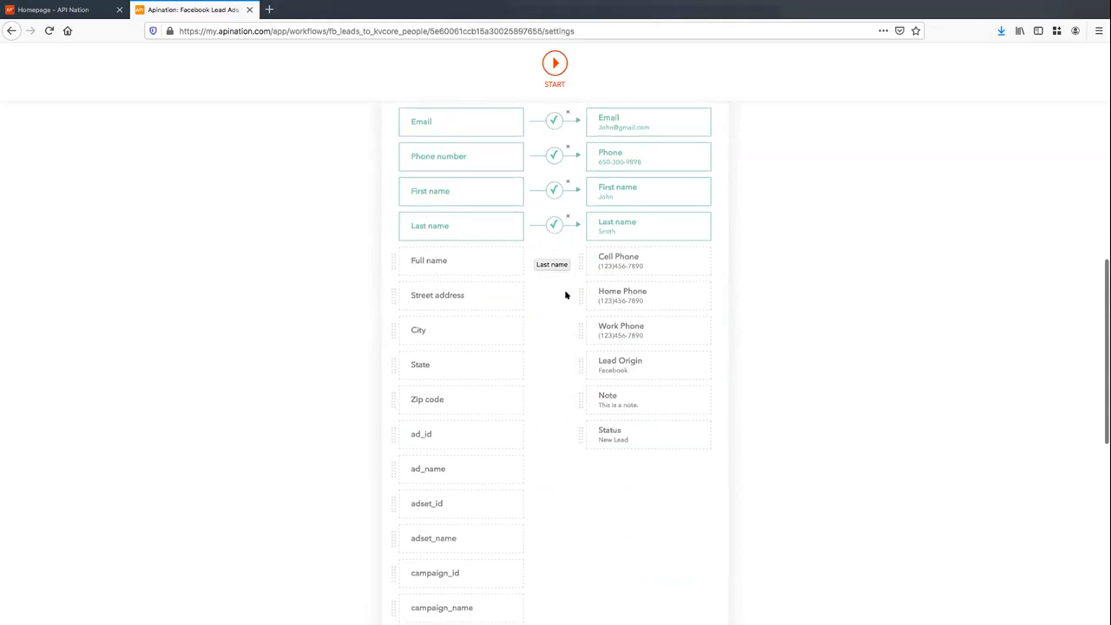
scroll(480, 296, "down", 2)
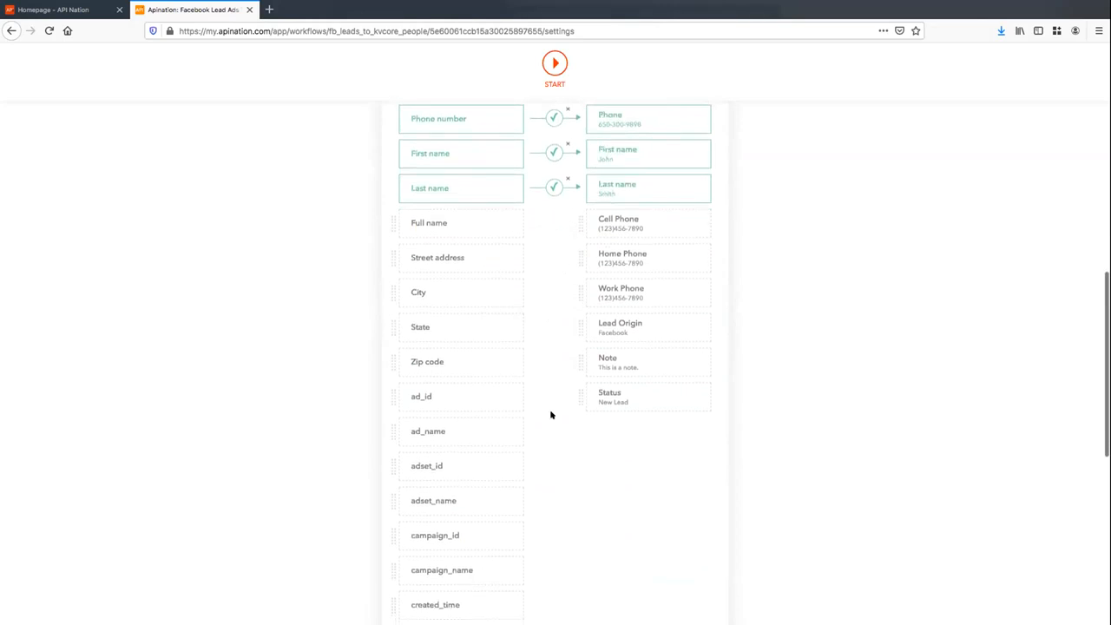
scroll(567, 356, "up", 5)
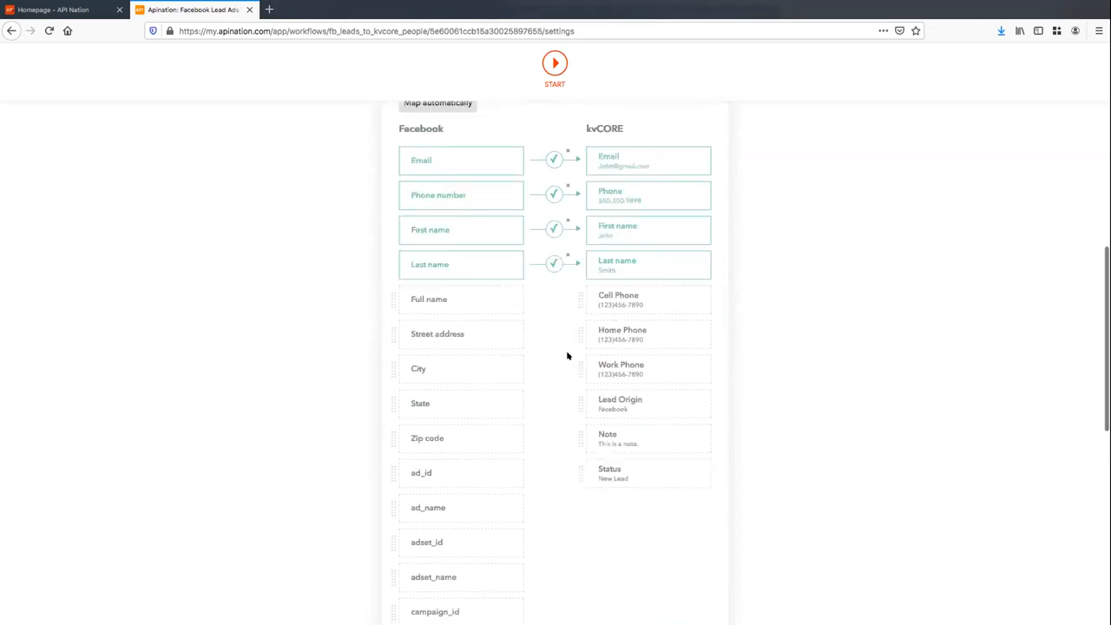
scroll(566, 355, "up", 2)
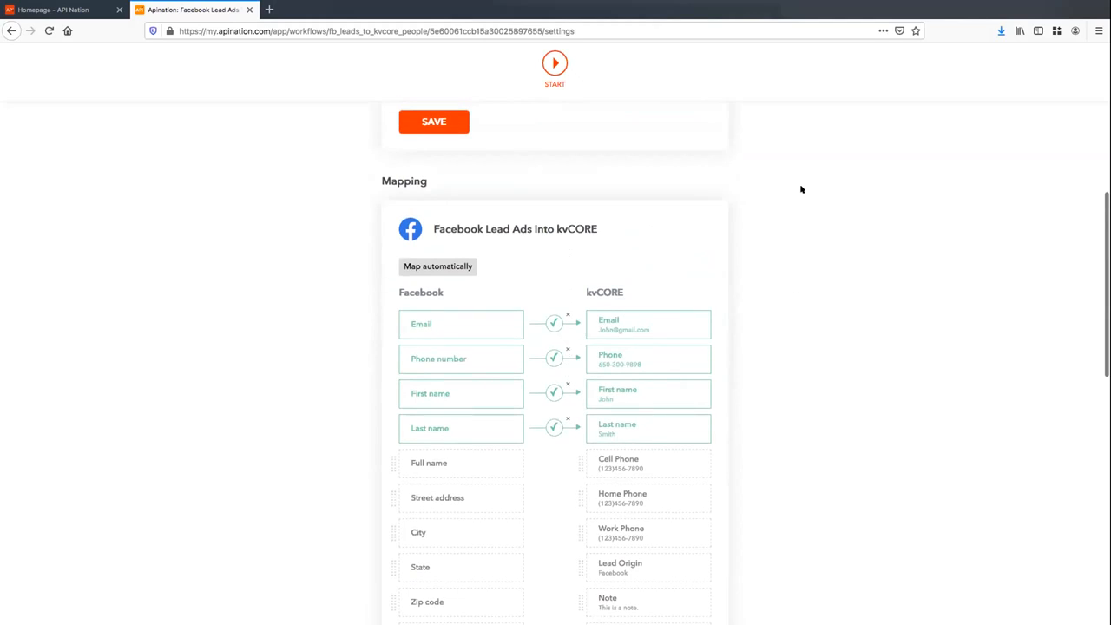
scroll(668, 183, "down", 1)
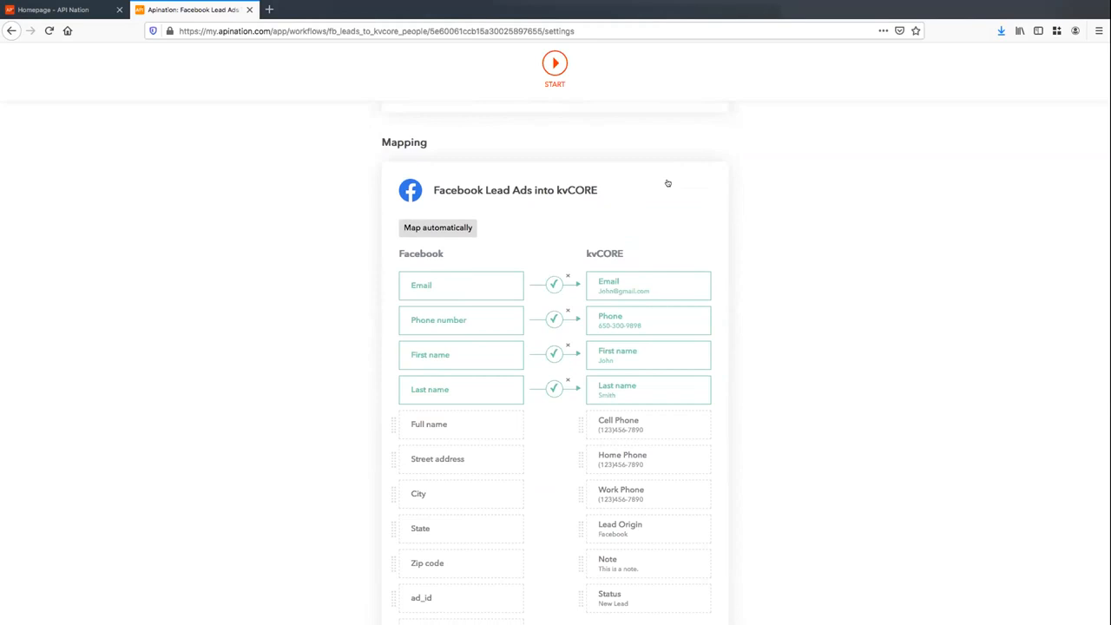
scroll(817, 194, "down", 1)
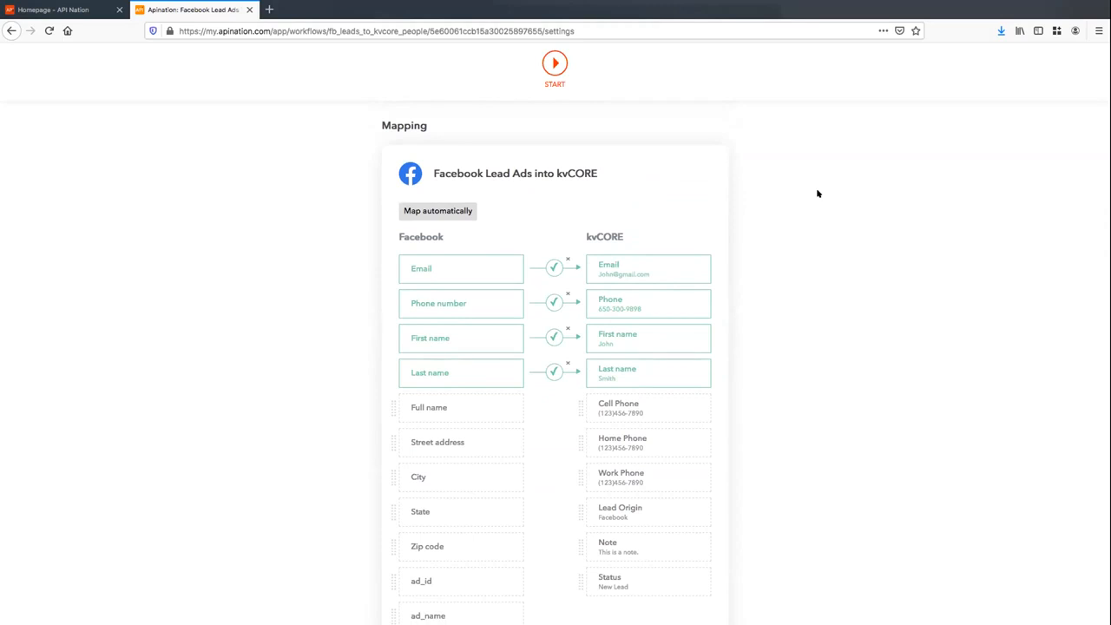
scroll(817, 193, "down", 2)
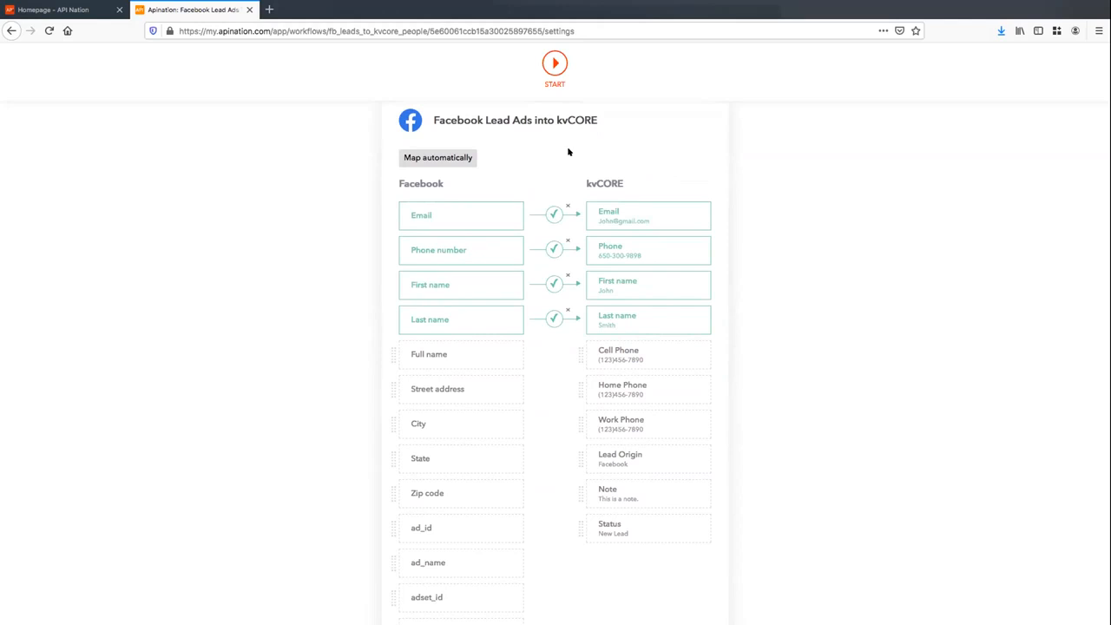
scroll(660, 255, "up", 1)
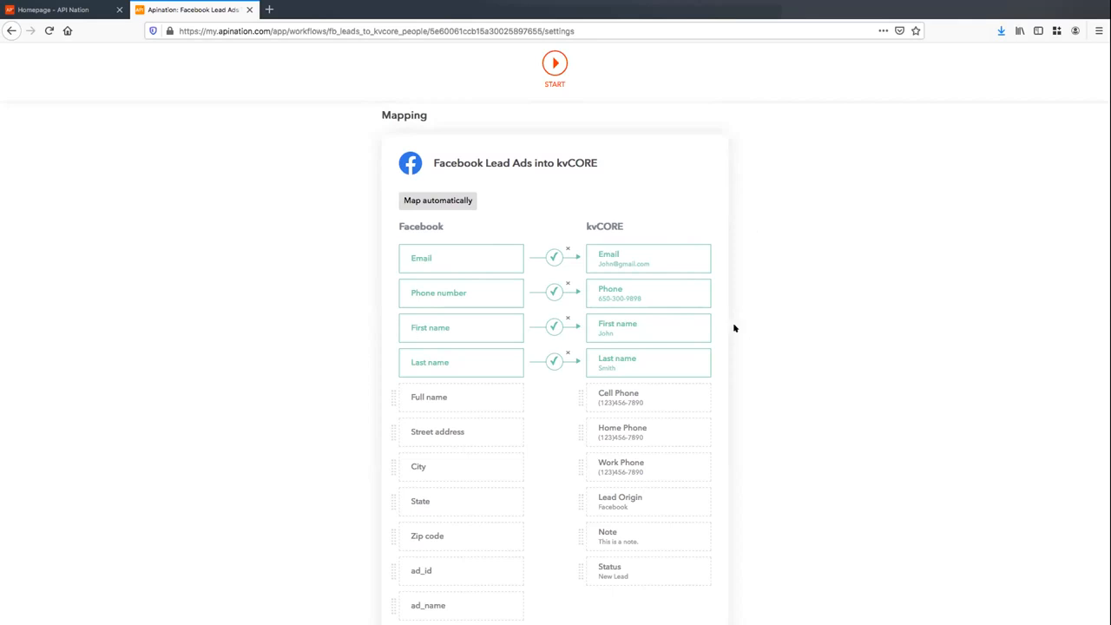
scroll(826, 243, "down", 3)
scroll(530, 230, "down", 2)
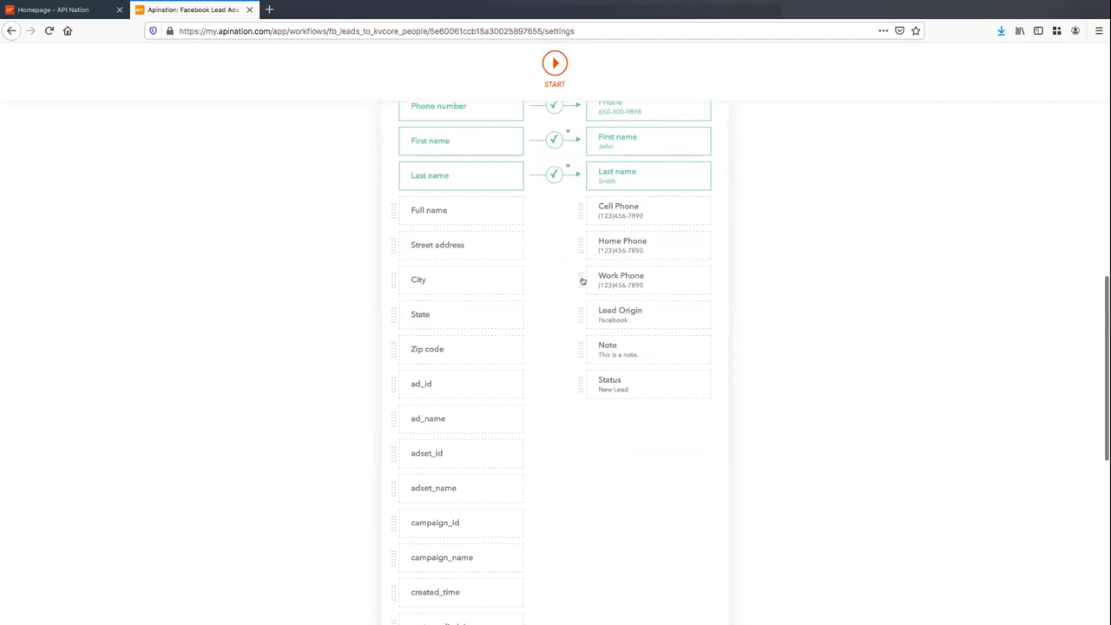
scroll(538, 198, "down", 6)
scroll(538, 198, "down", 5)
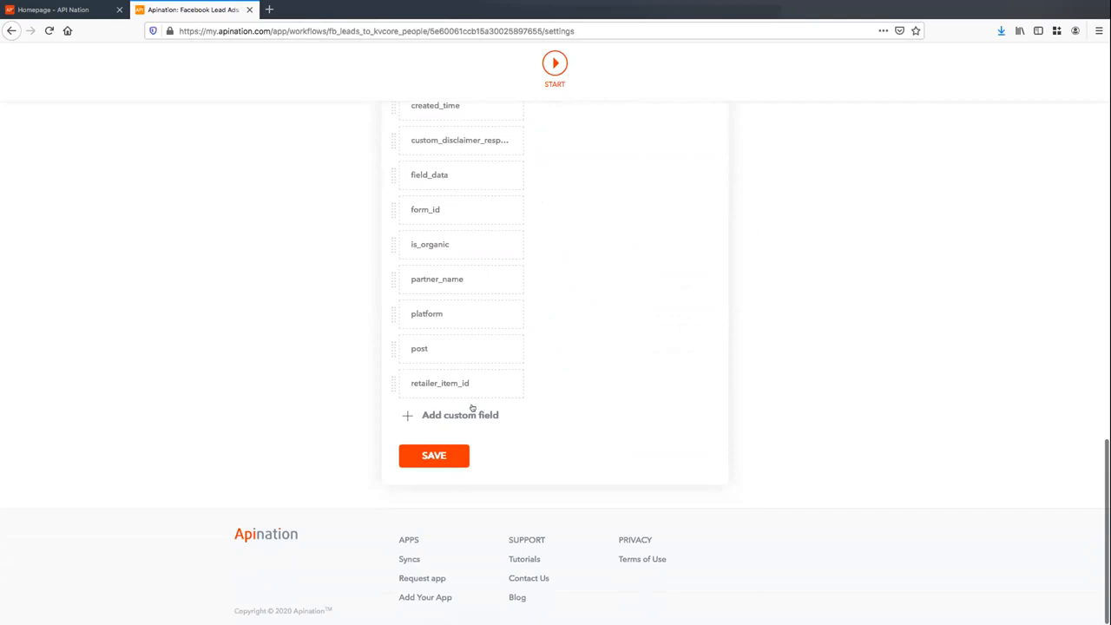
Add a custom field named Hashtag with the value #FacebookLeads
left_click(451, 415)
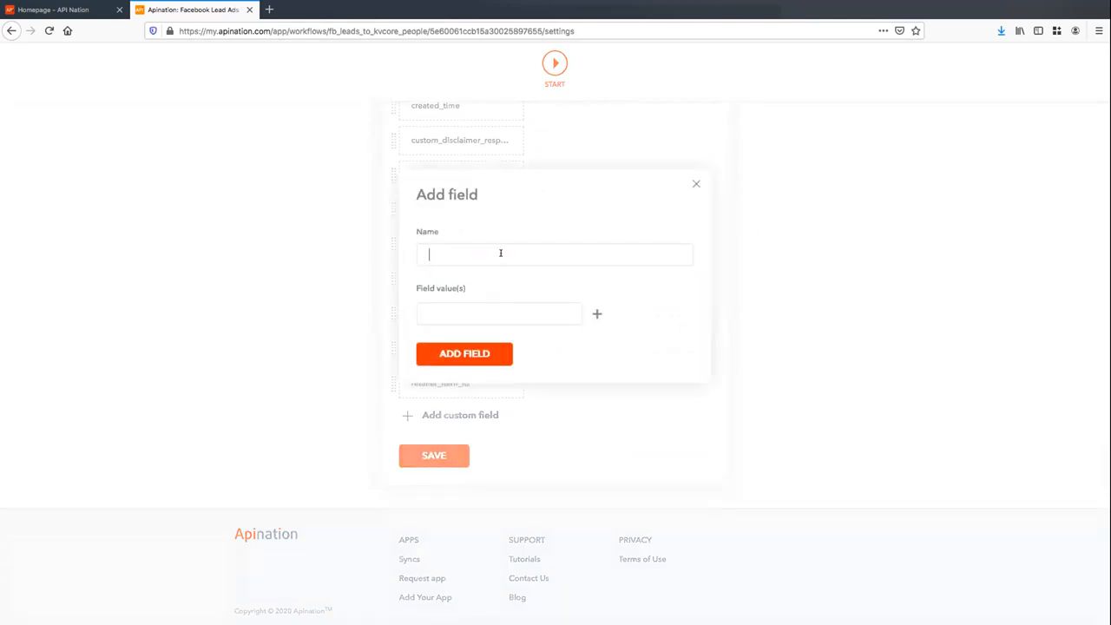
type("Hashtagh")
key("BackSpace")
type("cebook:Fb")
key("BackSpace")
key("BackSpace")
type("Leads")
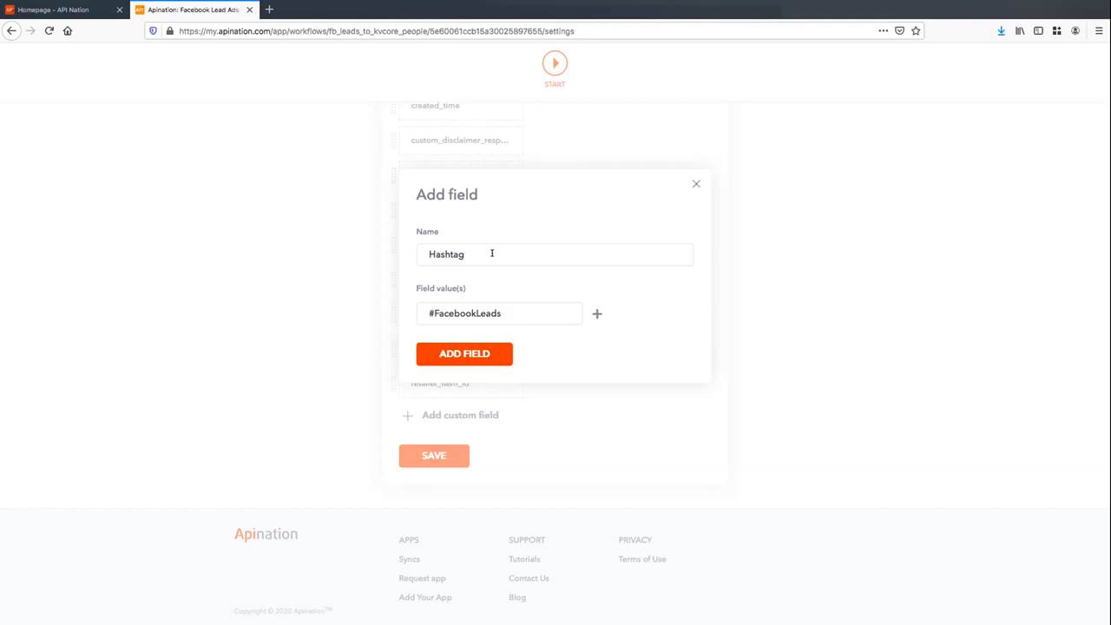
key("ctrl+a")
left_click(492, 355)
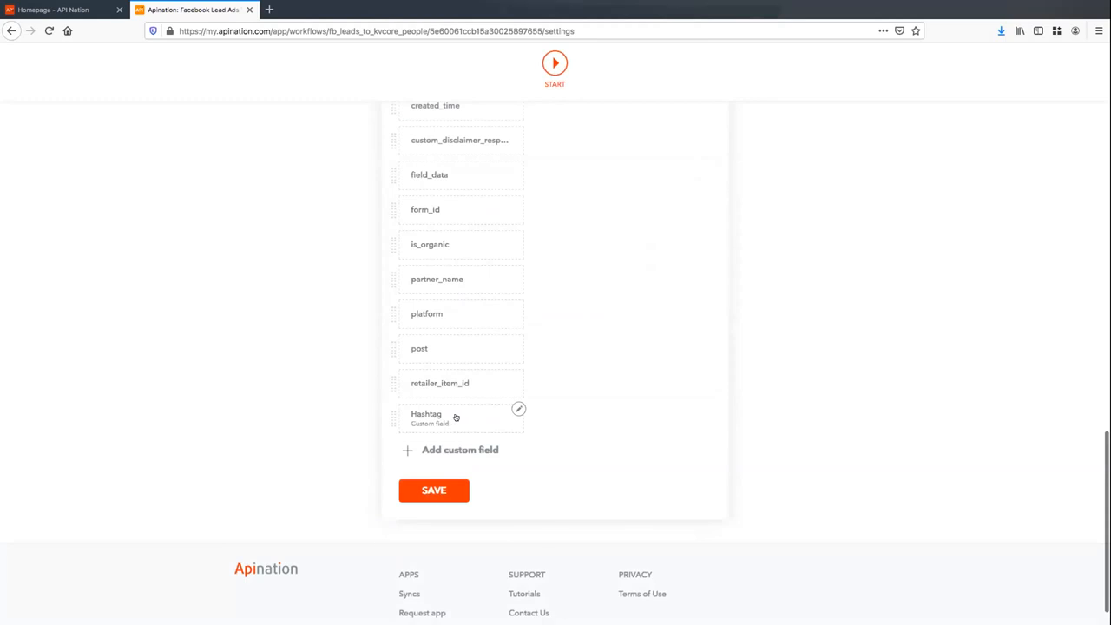
Map kvCORE's Note field to the Hashtag custom field and check its value
scroll(570, 286, "up", 5)
scroll(569, 287, "up", 2)
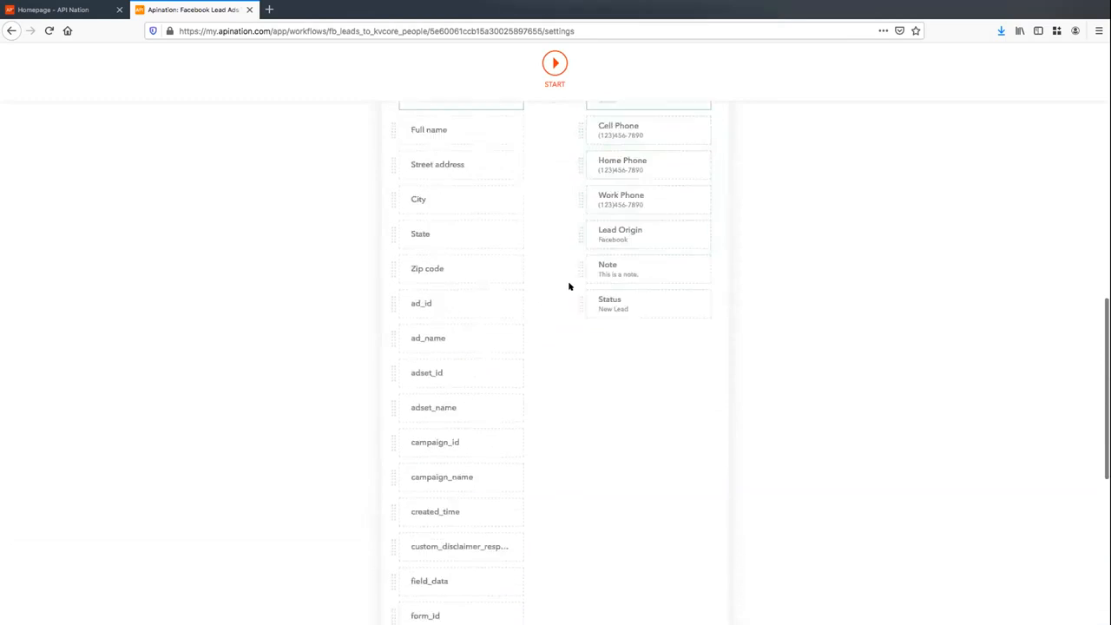
left_click(627, 283)
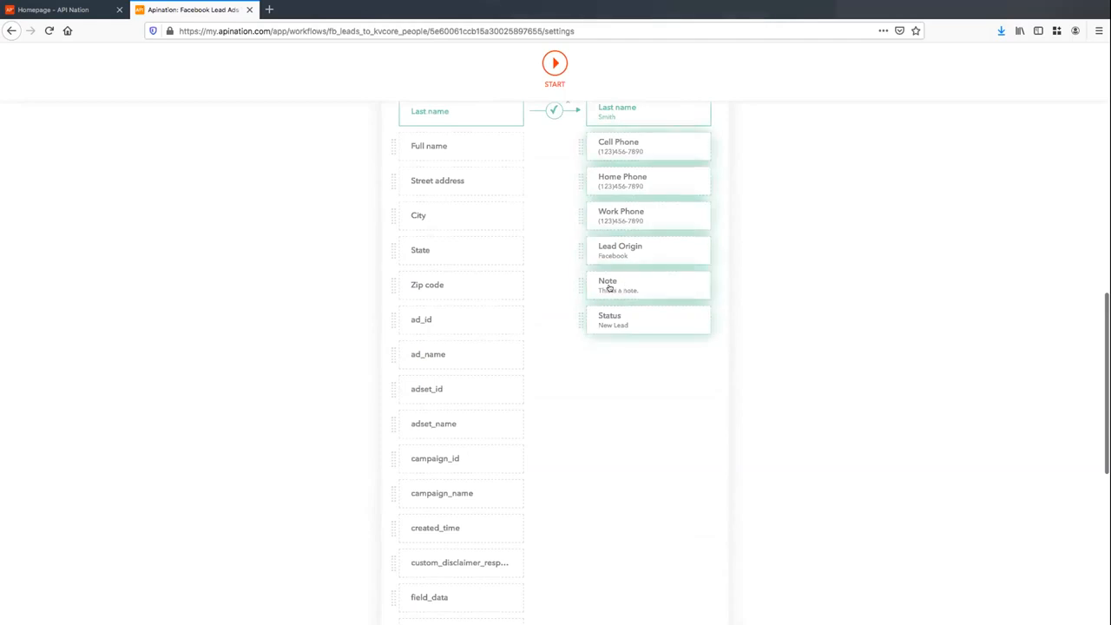
scroll(513, 209, "up", 3)
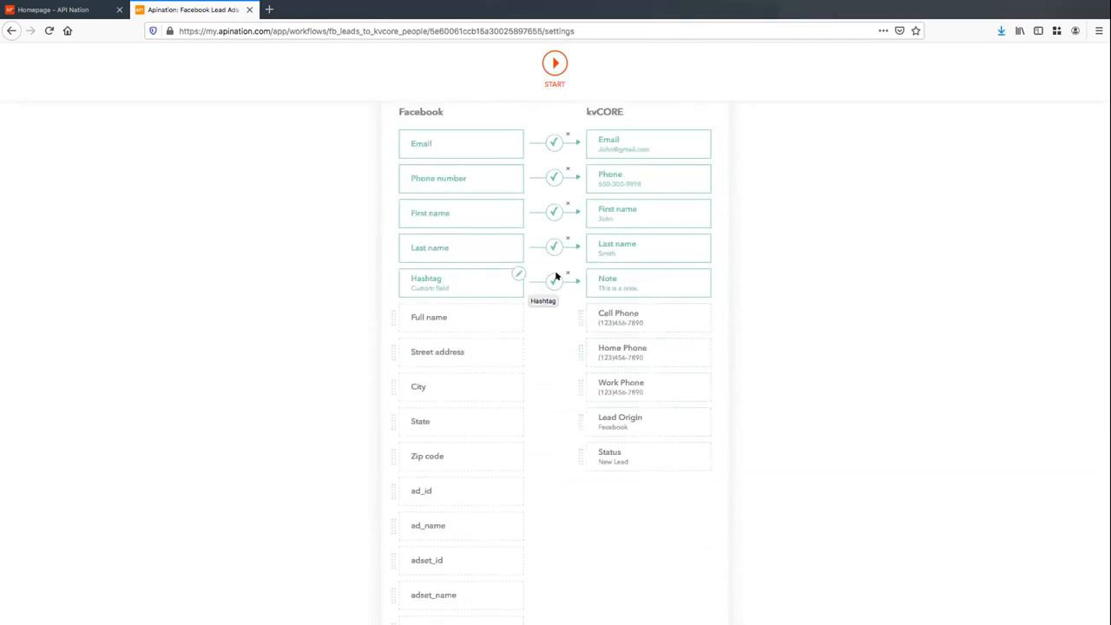
scroll(652, 280, "up", 1)
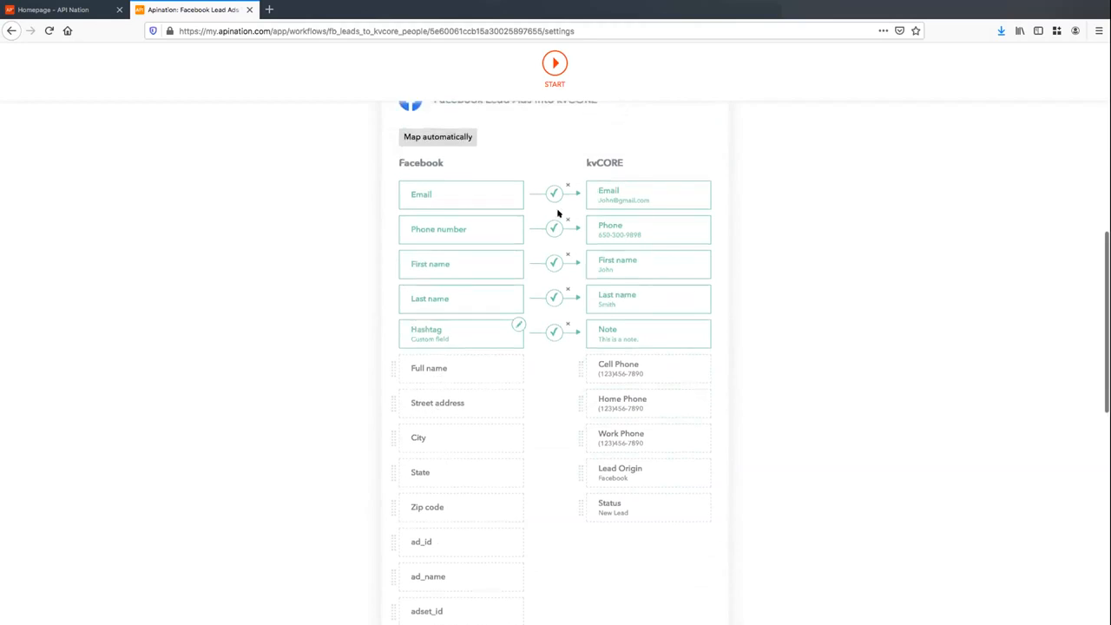
left_click(517, 323)
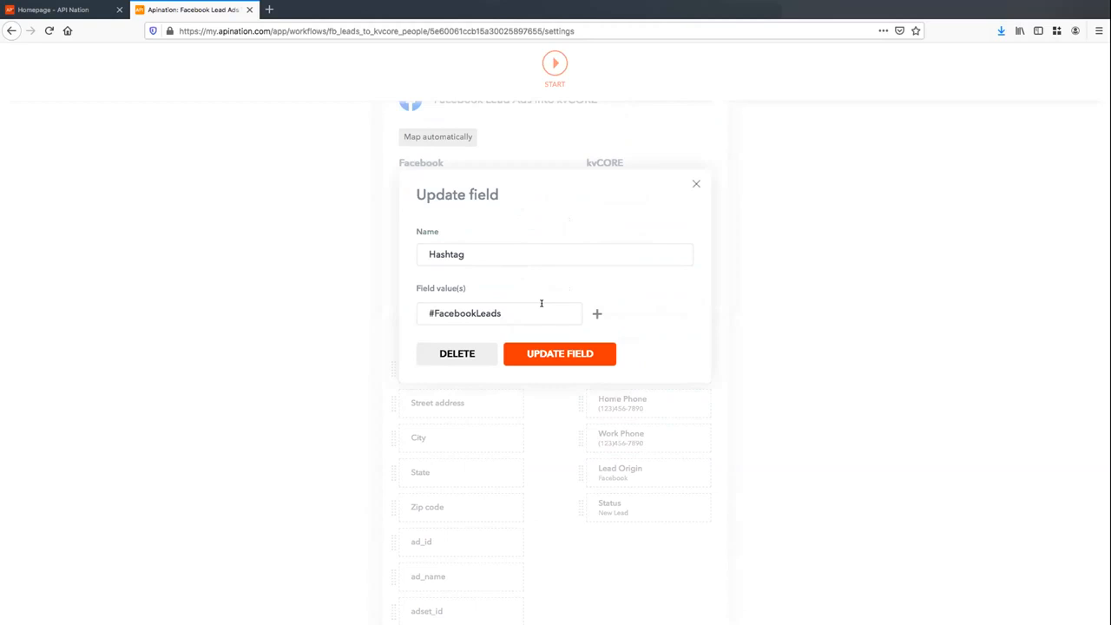
left_click(696, 183)
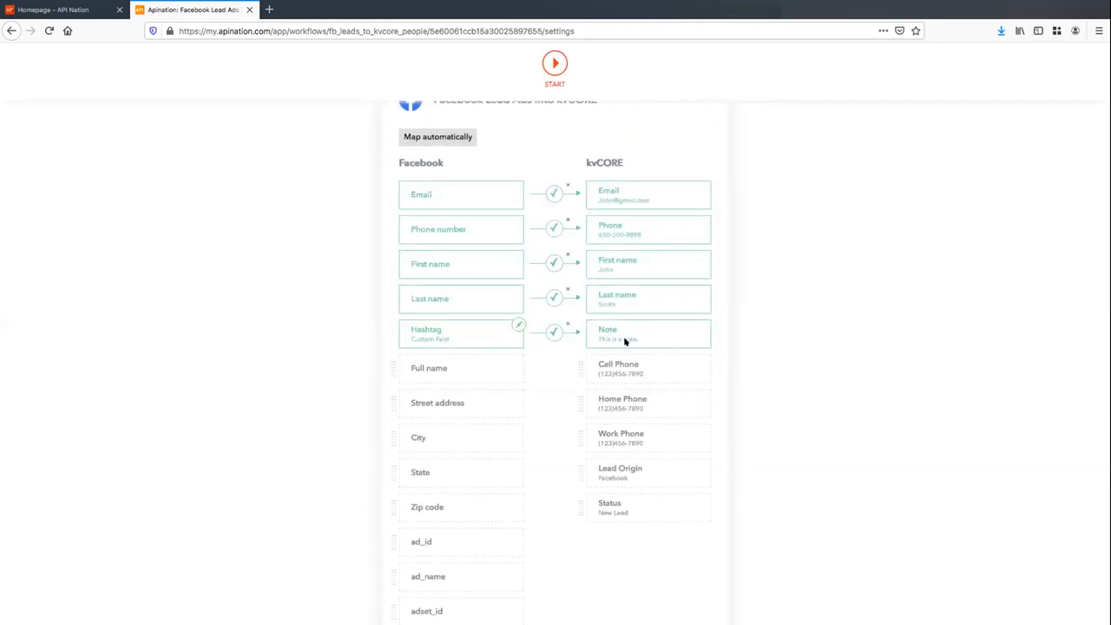
scroll(576, 245, "up", 2)
scroll(576, 244, "down", 4)
scroll(574, 248, "down", 5)
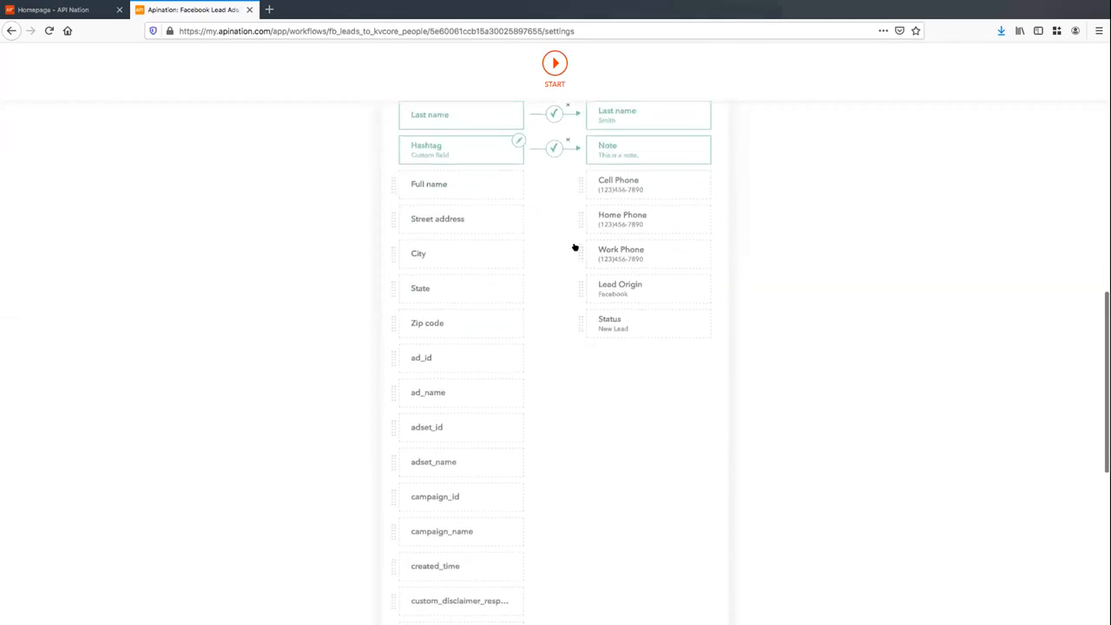
scroll(576, 247, "down", 1)
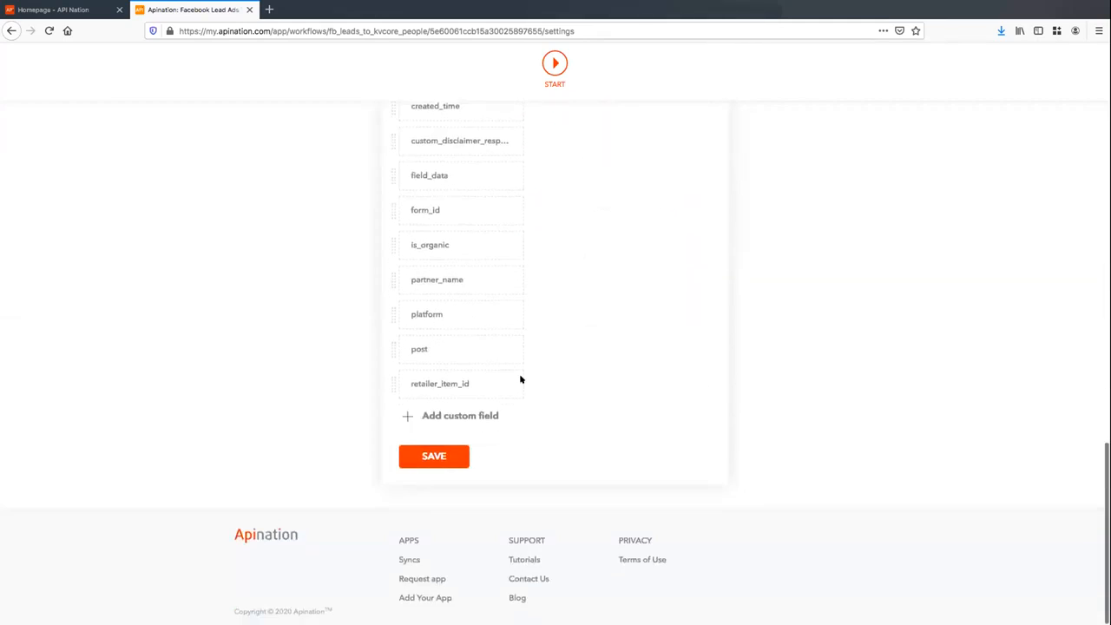
Add a custom field named Source with the value Facebook
left_click(466, 415)
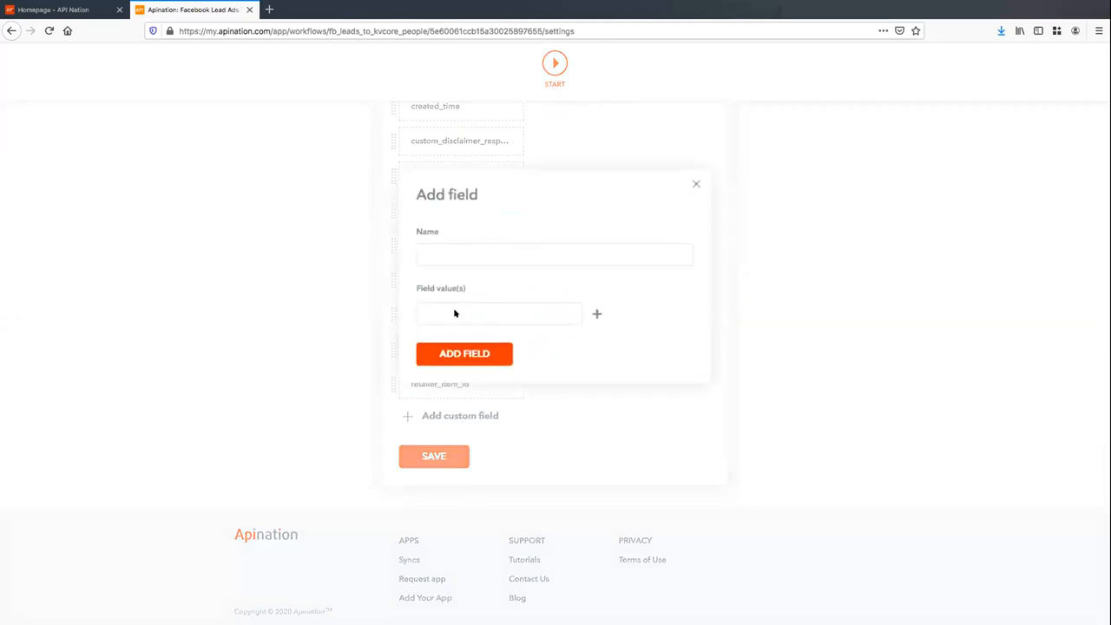
type("SourceStat")
key("BackSpace")
key("BackSpace")
key("BackSpace")
type("Facebook")
left_click(473, 352)
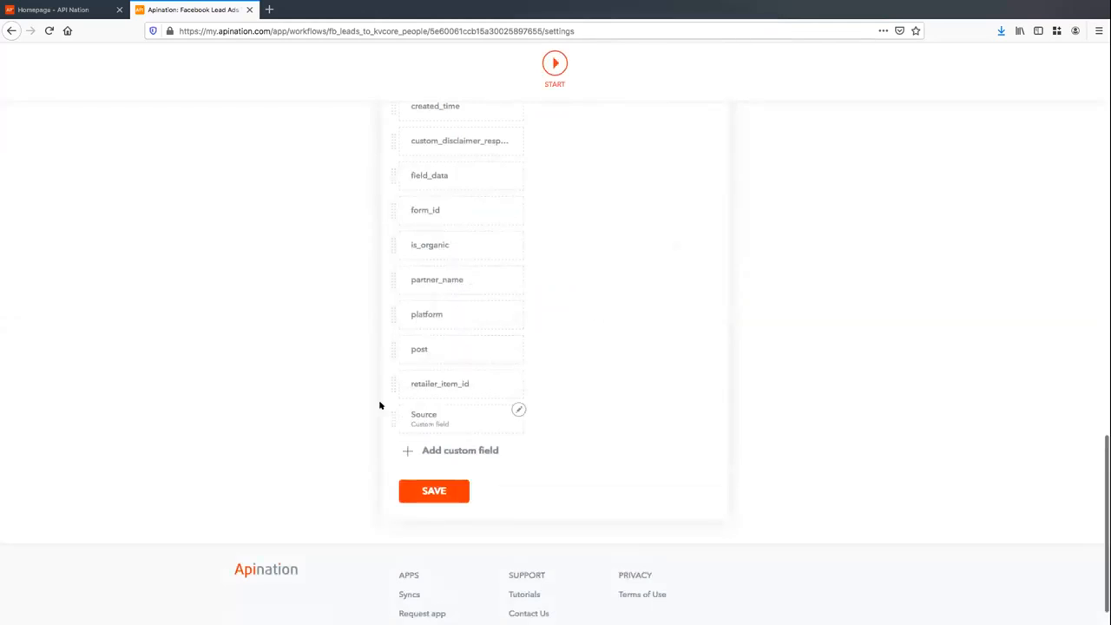
Map kvCORE's Lead Origin field to the Source custom field and review its settings
scroll(561, 384, "up", 5)
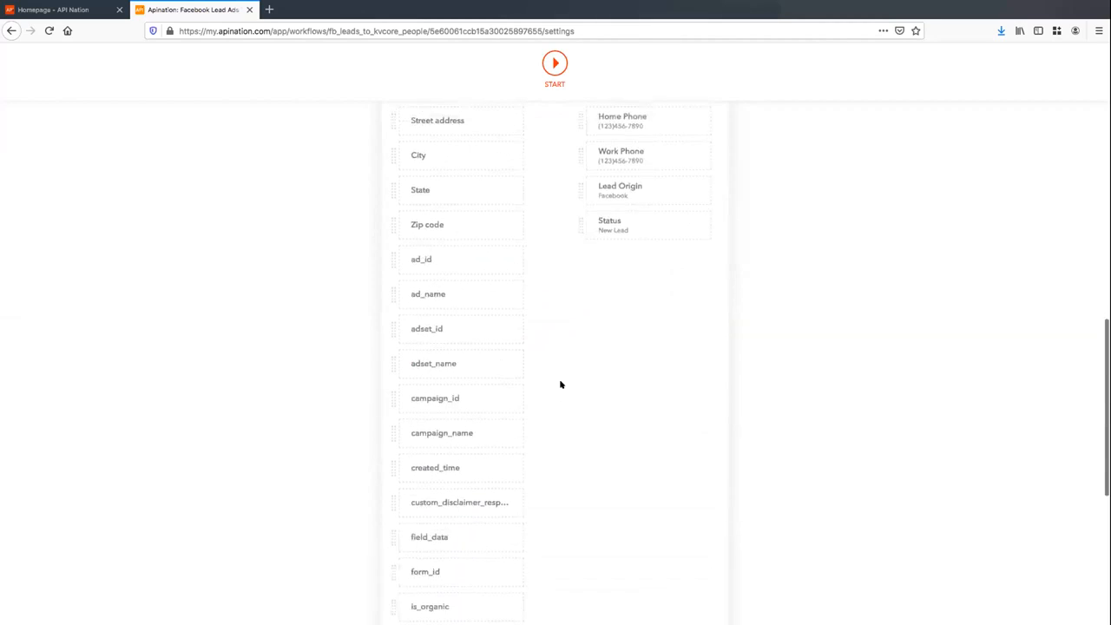
scroll(561, 384, "down", 5)
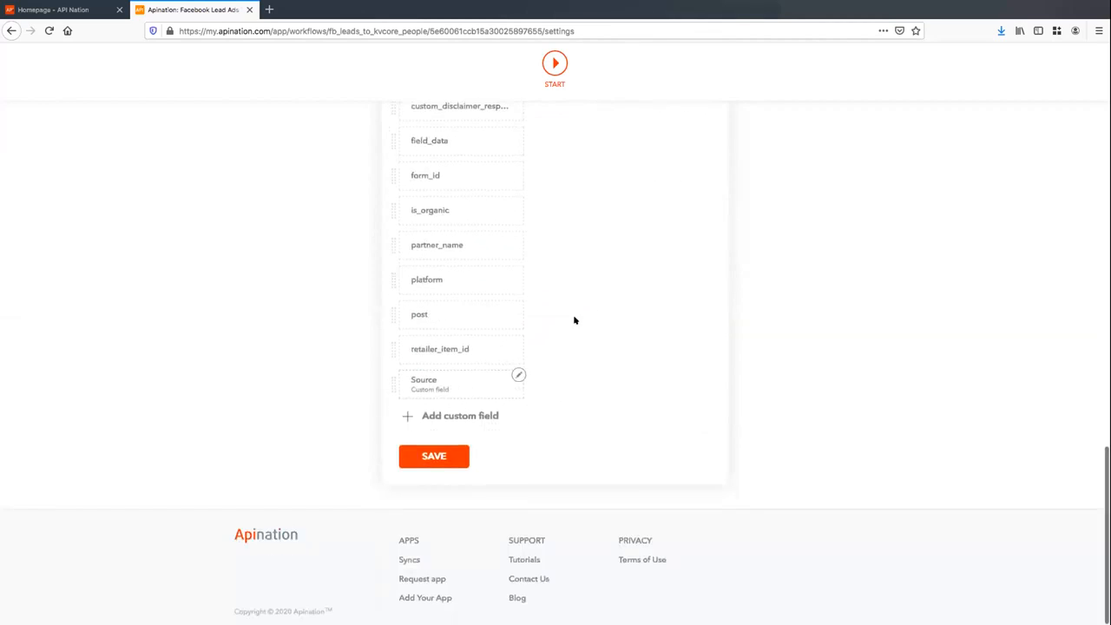
scroll(574, 320, "up", 7)
left_click(629, 397)
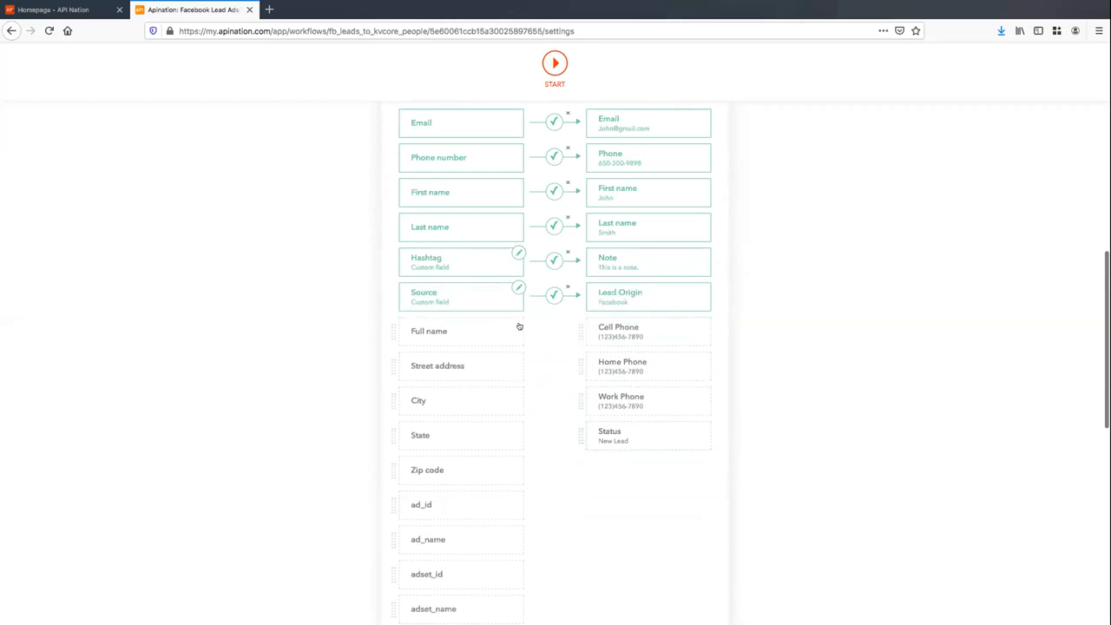
left_click(517, 287)
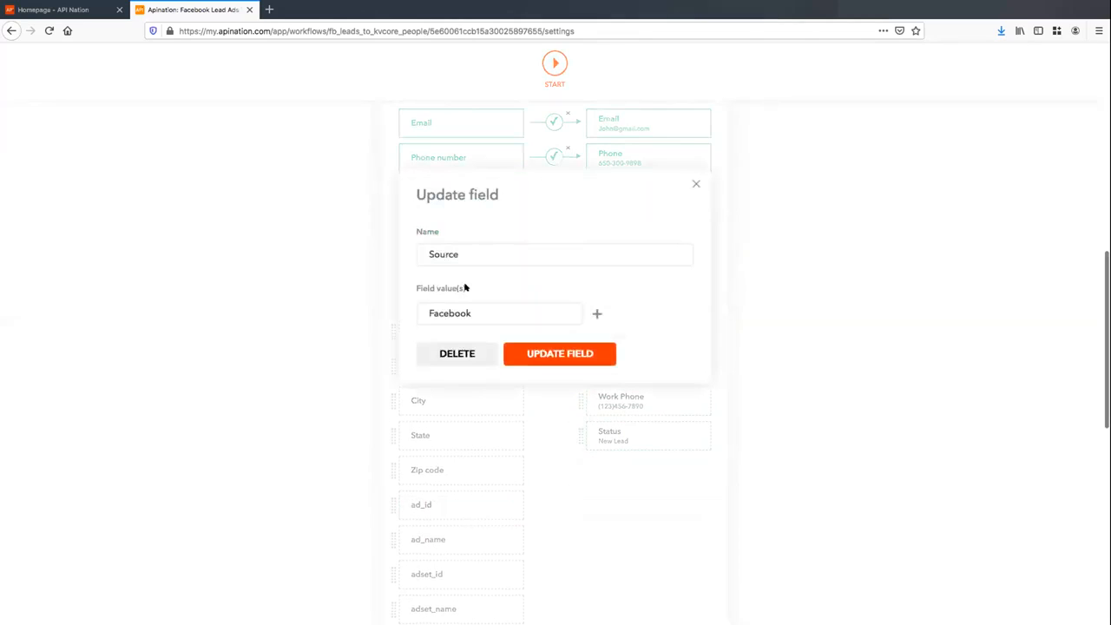
left_click(694, 180)
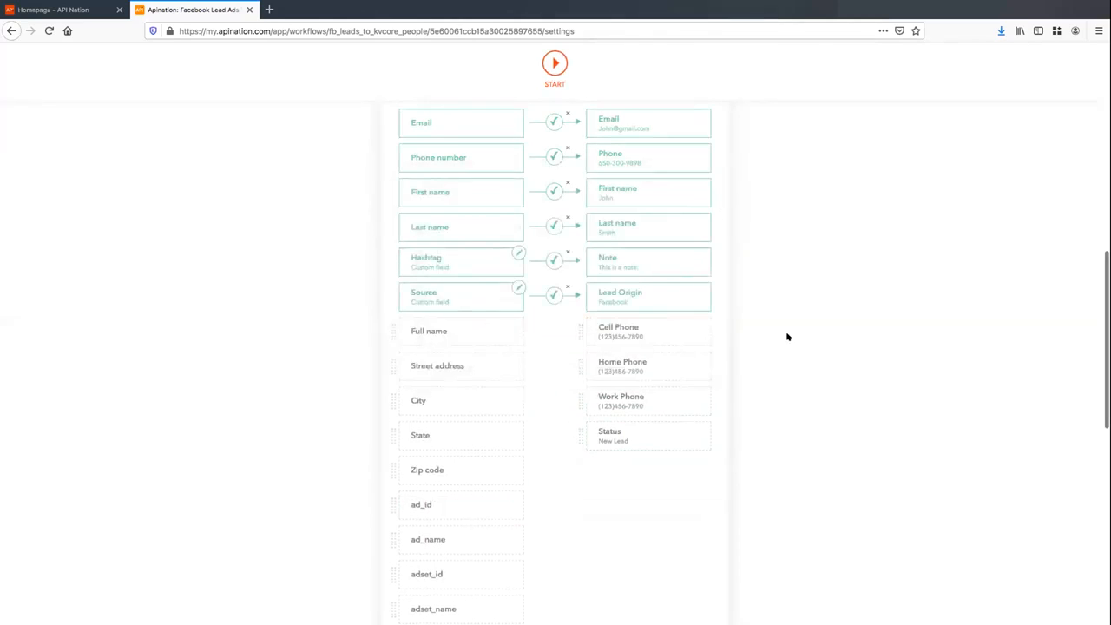
scroll(788, 337, "up", 1)
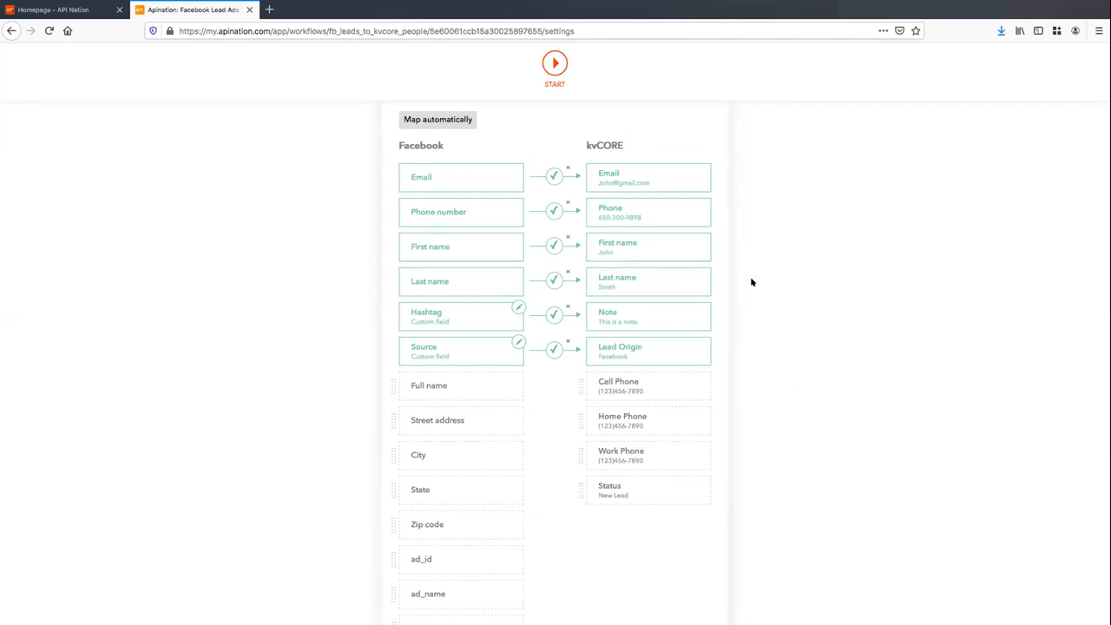
scroll(754, 279, "up", 2)
scroll(756, 276, "up", 1)
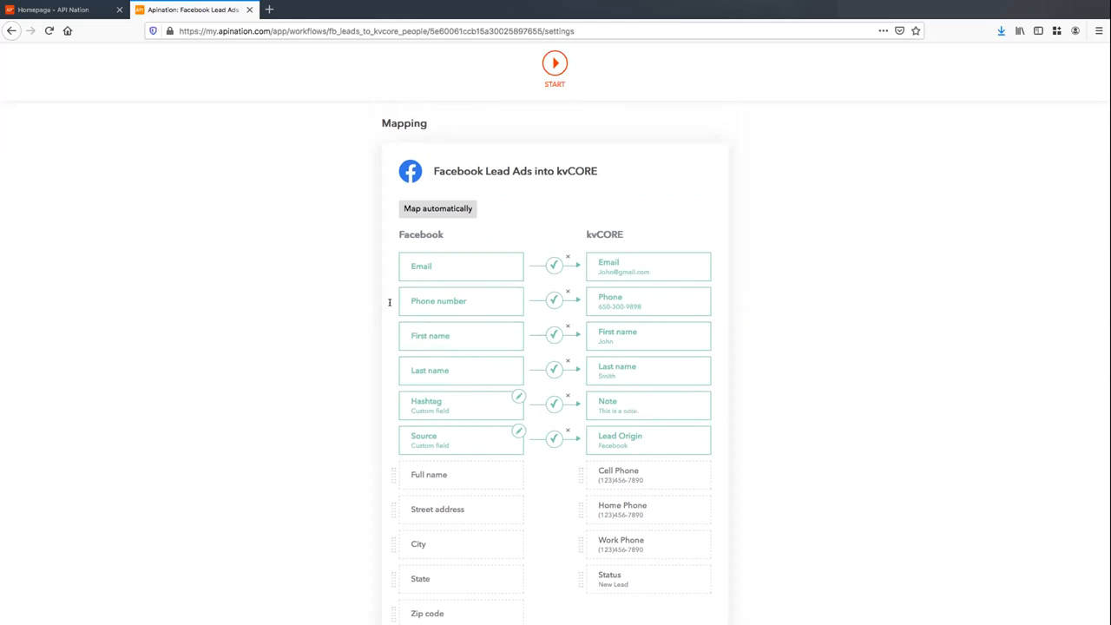
Edit the Hashtag field and delete the extra sample words from its value
left_click(518, 397)
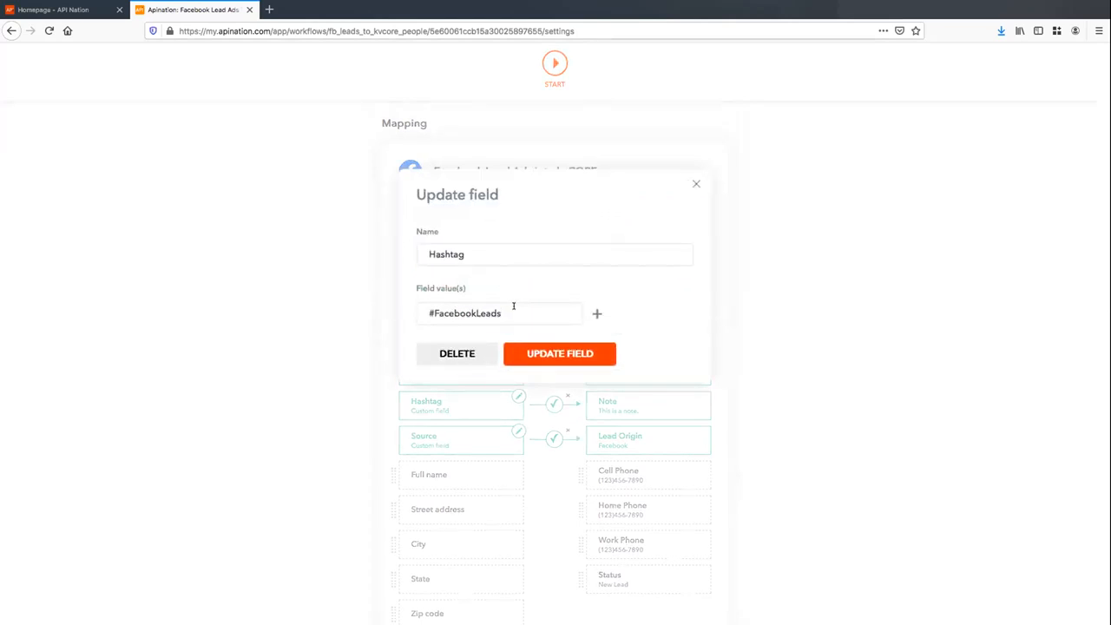
type("Type whatever you want")
key("ctrl+shift+Left")
key("ctrl+shift+Left")
key("ctrl+shift+Left")
key("ctrl+shift+Left")
key("BackSpace")
type("#hashtag")
Remove the extra #hashtag2 entry so only #FacebookLeads remains, and update the field
double_click(543, 313)
left_click(552, 312)
left_click_drag(553, 313, 497, 312)
key("BackSpace")
left_click(587, 361)
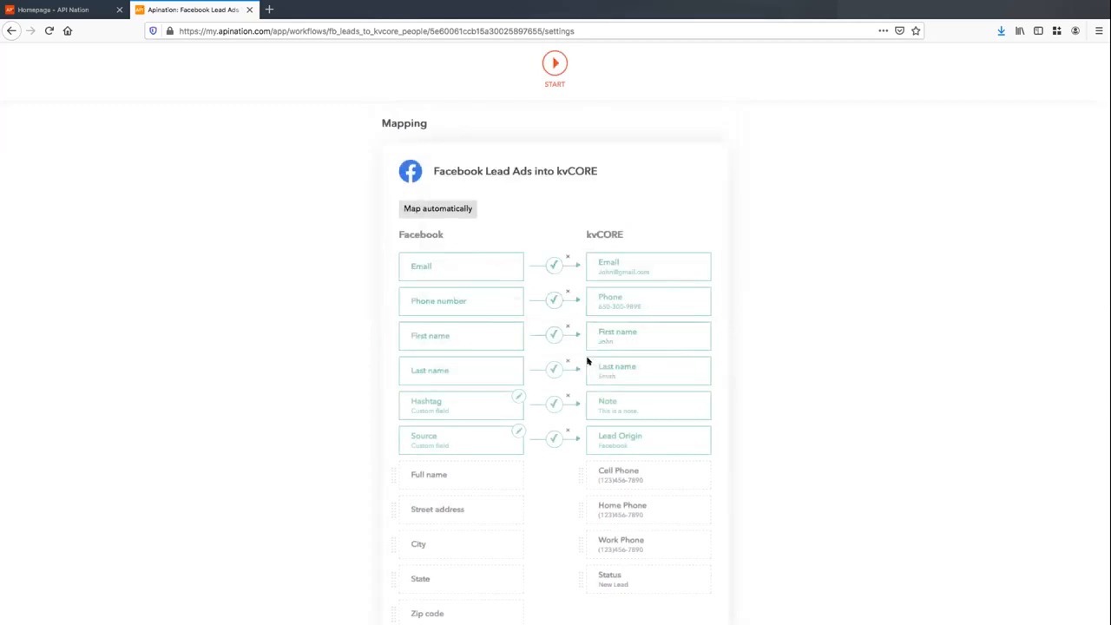
scroll(738, 347, "down", 1)
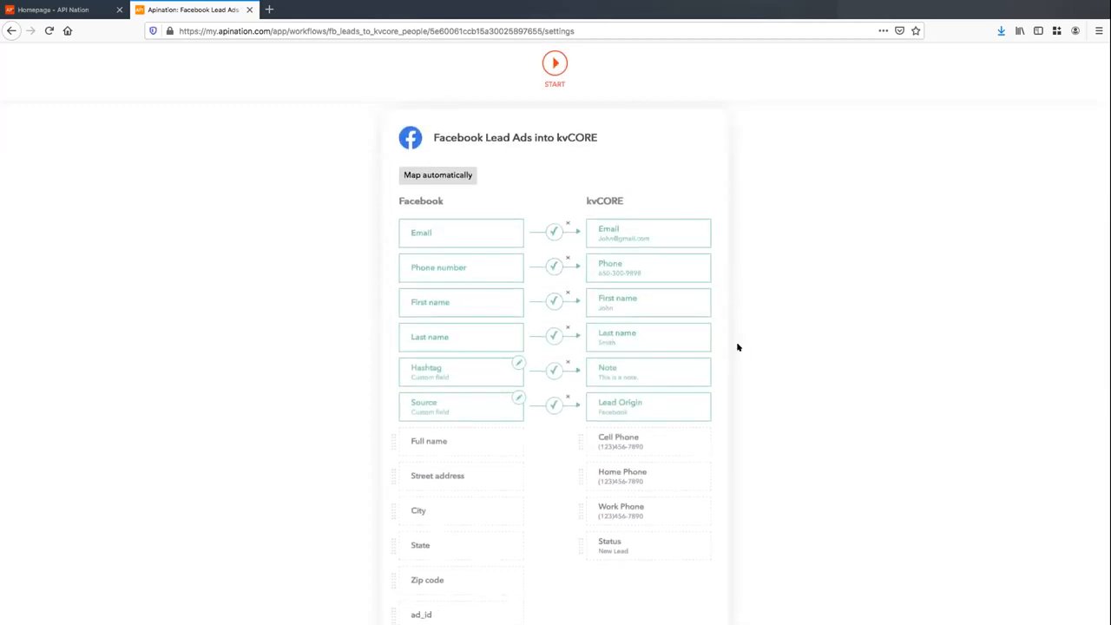
scroll(753, 318, "up", 1)
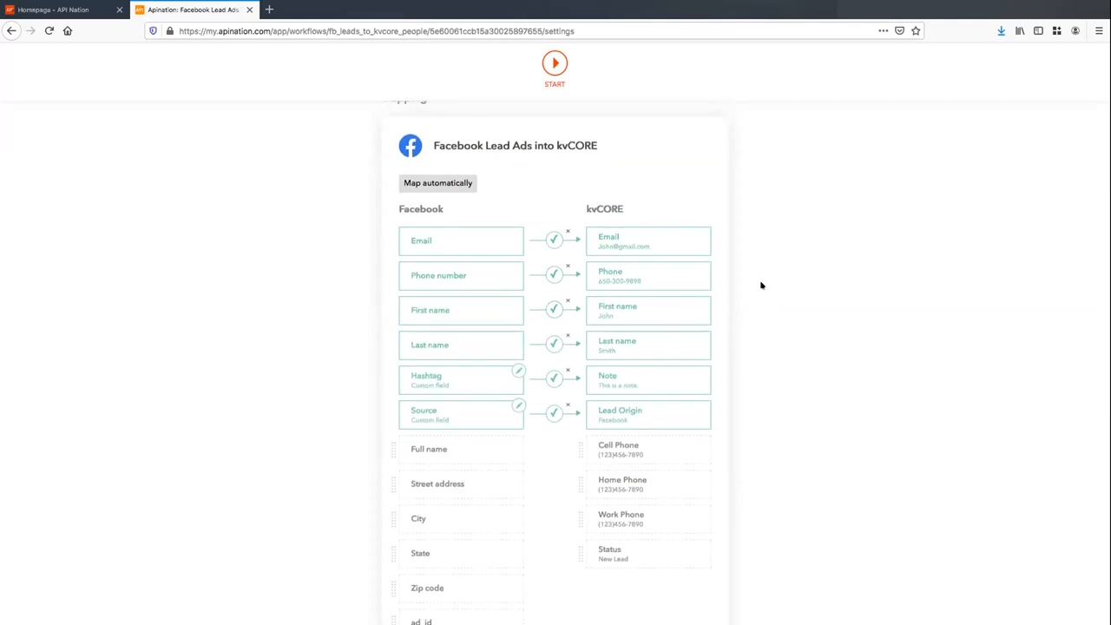
scroll(687, 417, "down", 10)
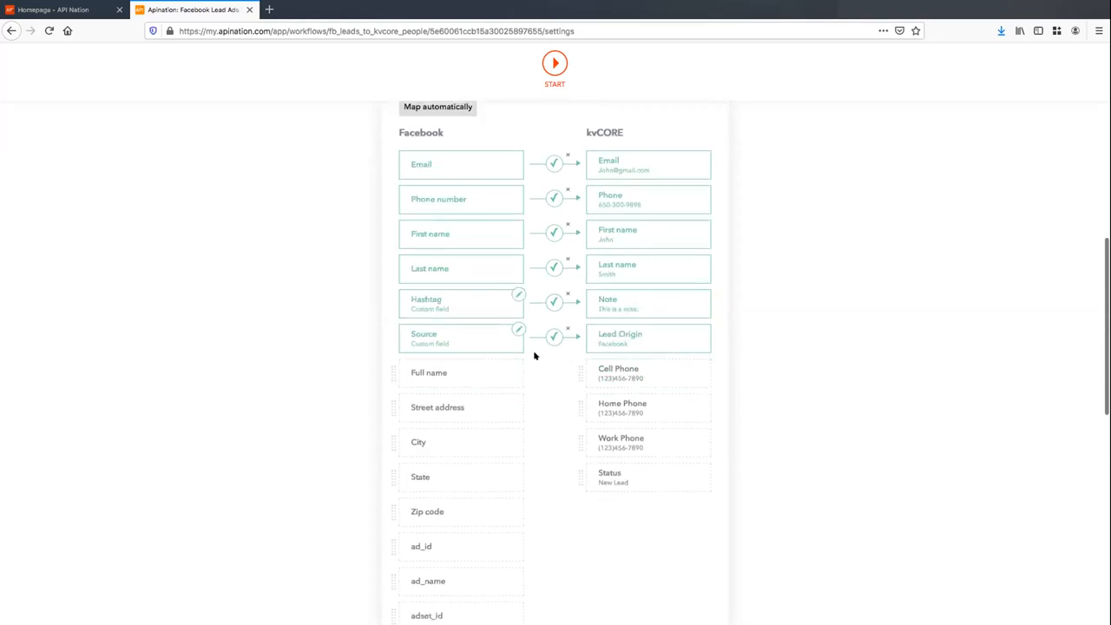
scroll(535, 356, "down", 3)
Save the field mapping and start the Facebook Lead Ads into kvCORE workflow
left_click(436, 454)
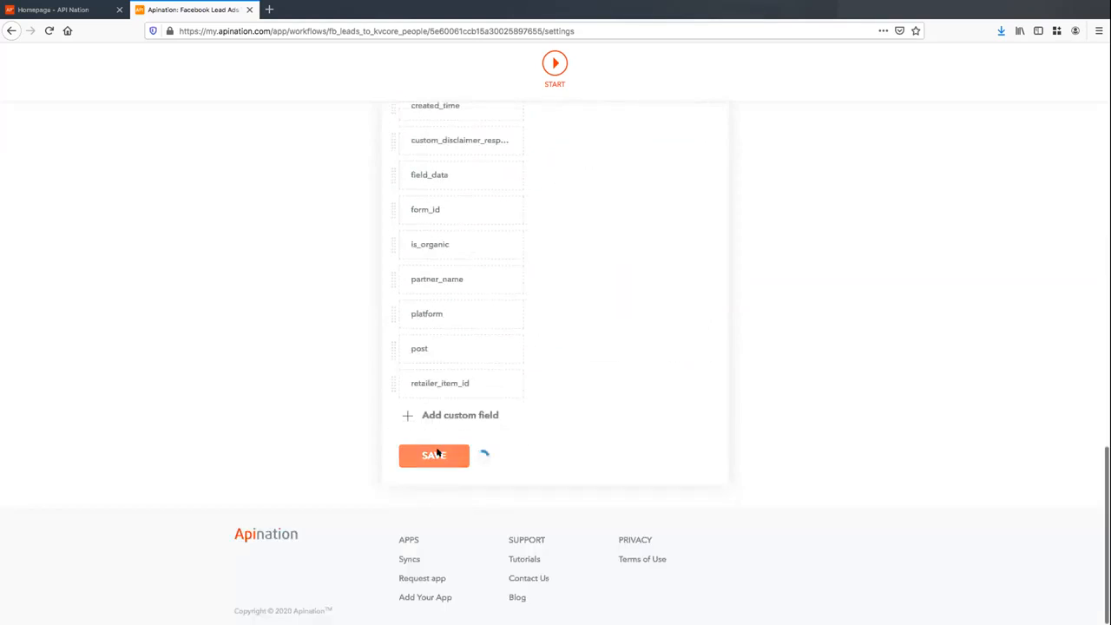
scroll(628, 367, "up", 15)
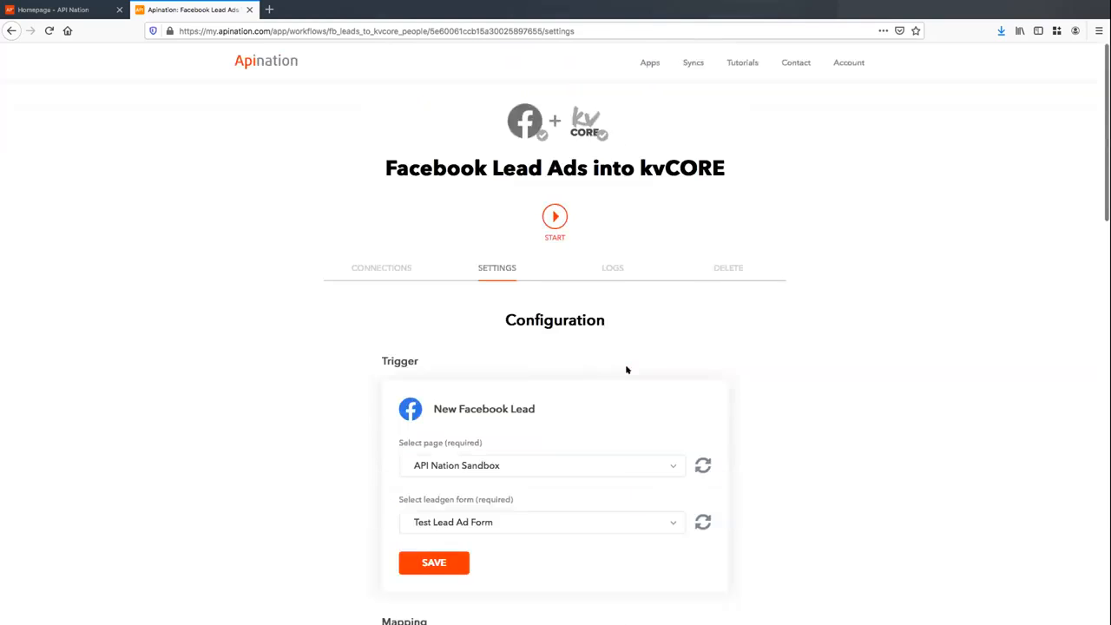
left_click(556, 217)
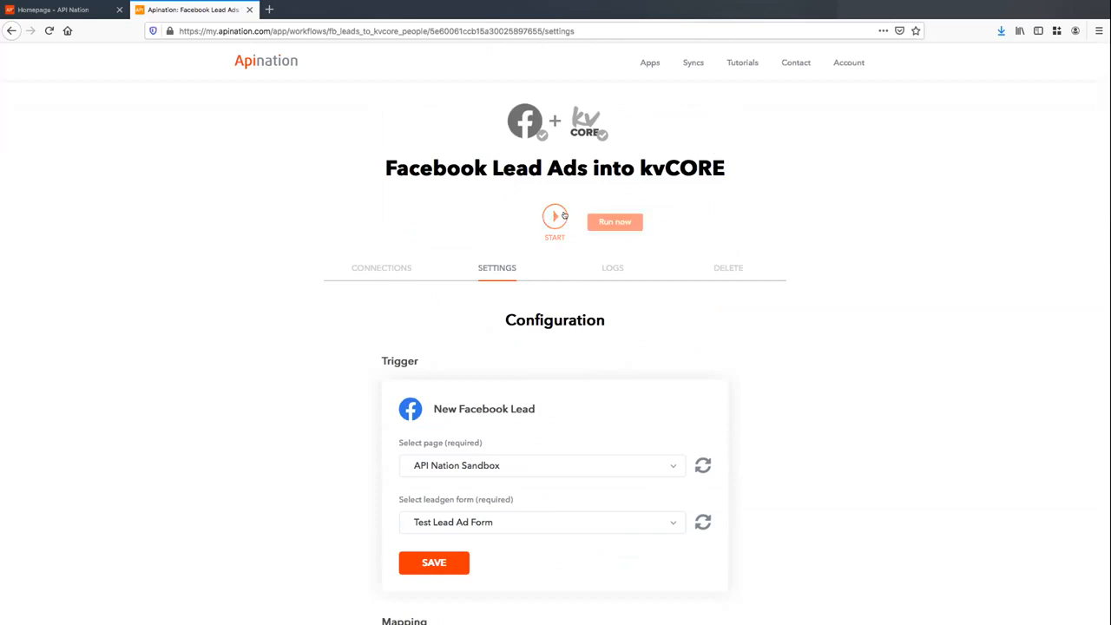
scroll(626, 307, "down", 2)
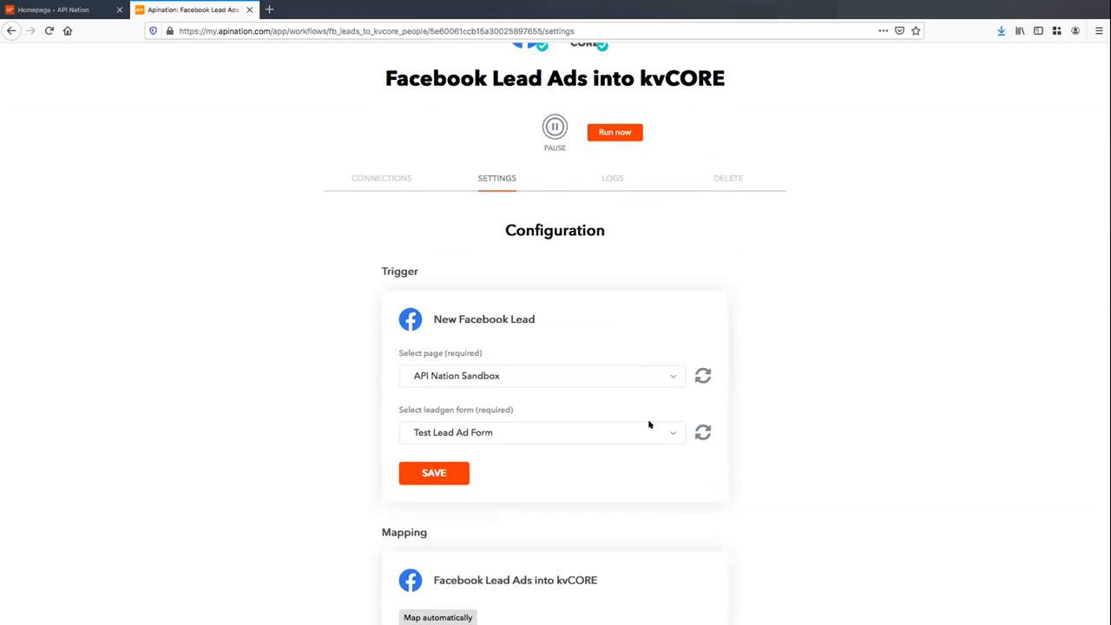
scroll(650, 425, "down", 5)
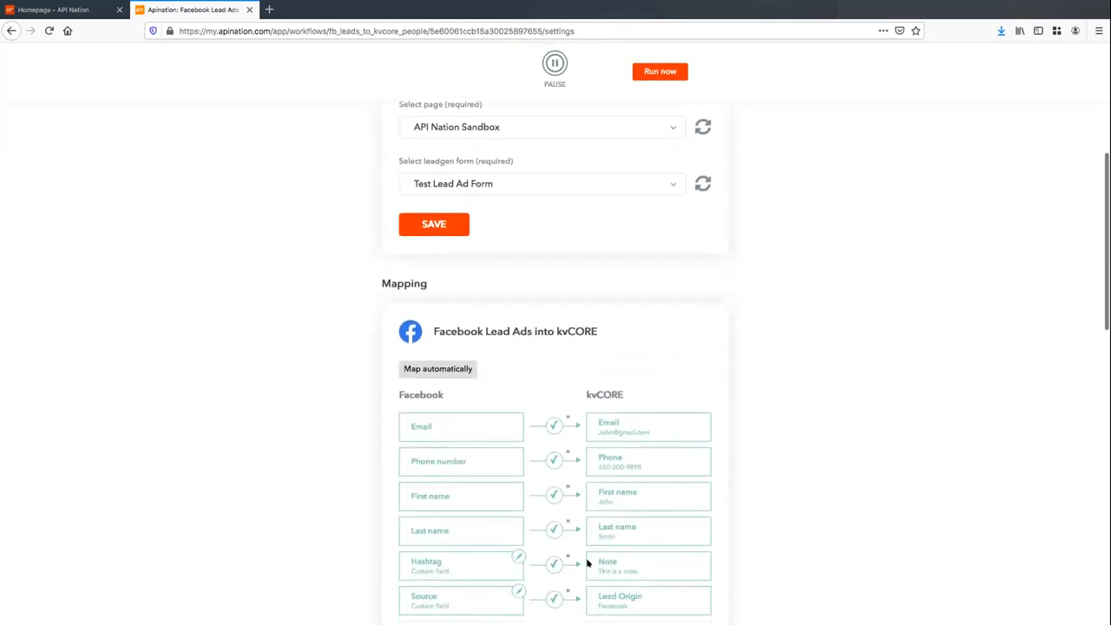
scroll(742, 383, "up", 4)
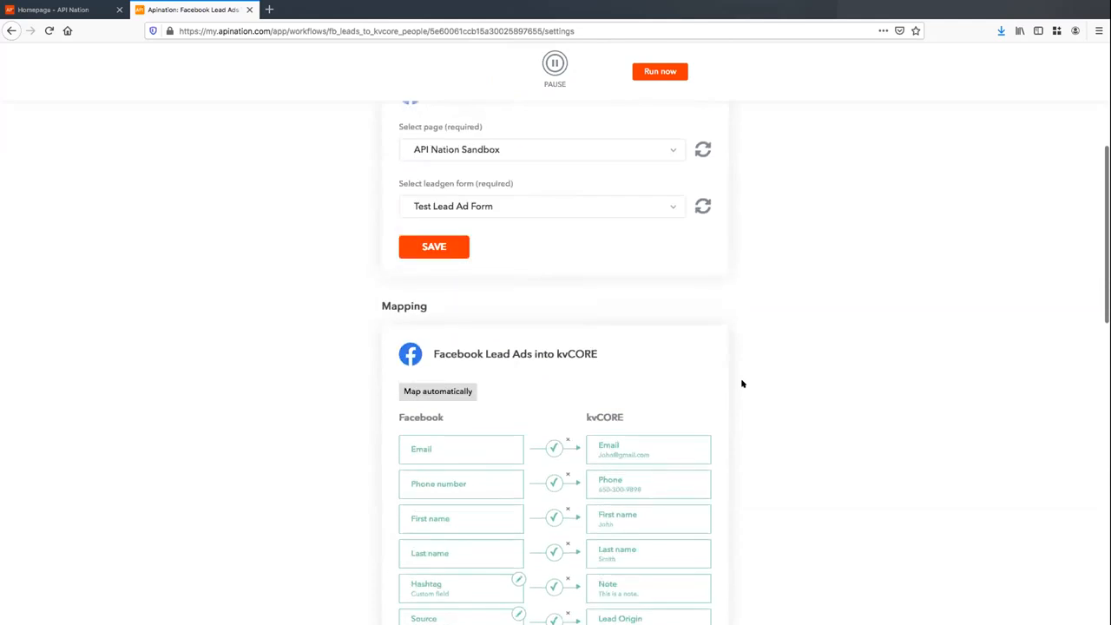
scroll(742, 384, "up", 1)
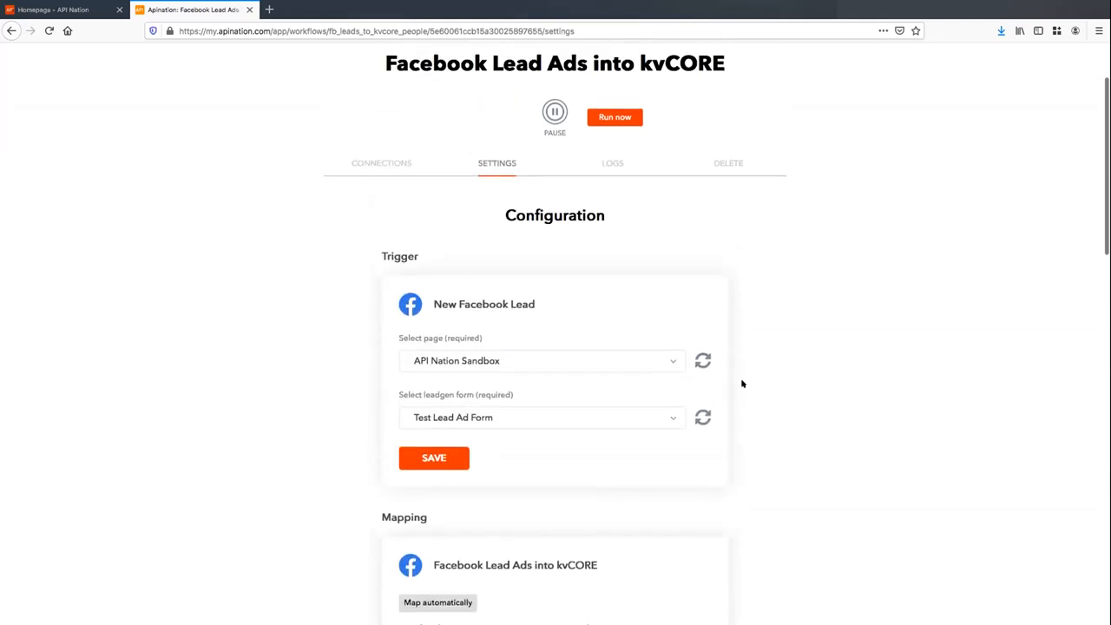
scroll(743, 384, "up", 2)
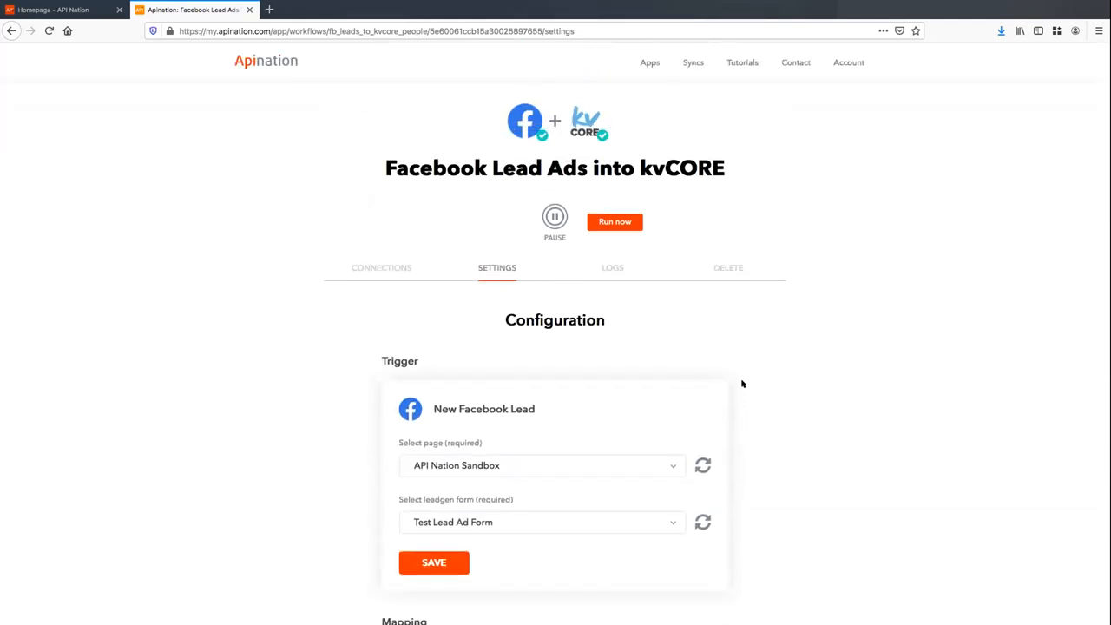